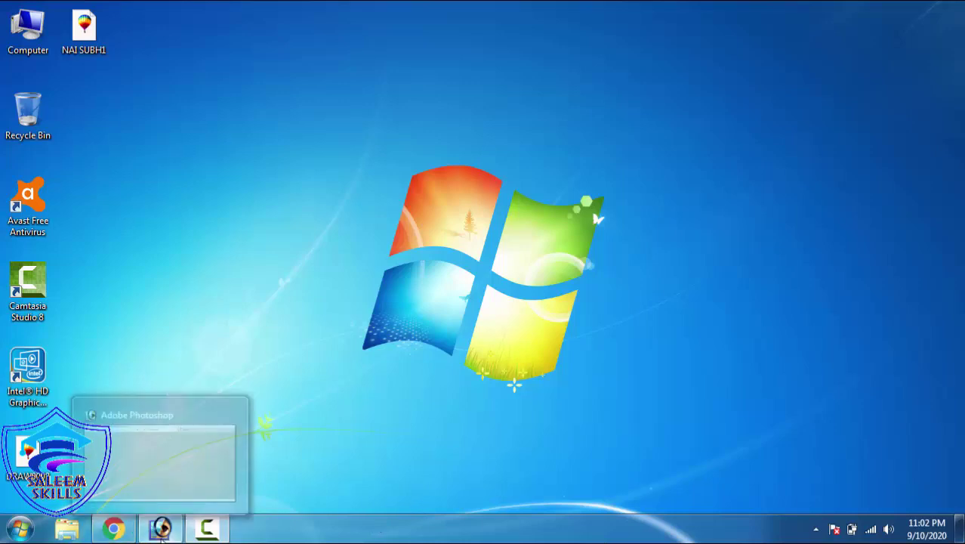
- Restore the Adobe Photoshop window from the Windows taskbar
click(161, 533)
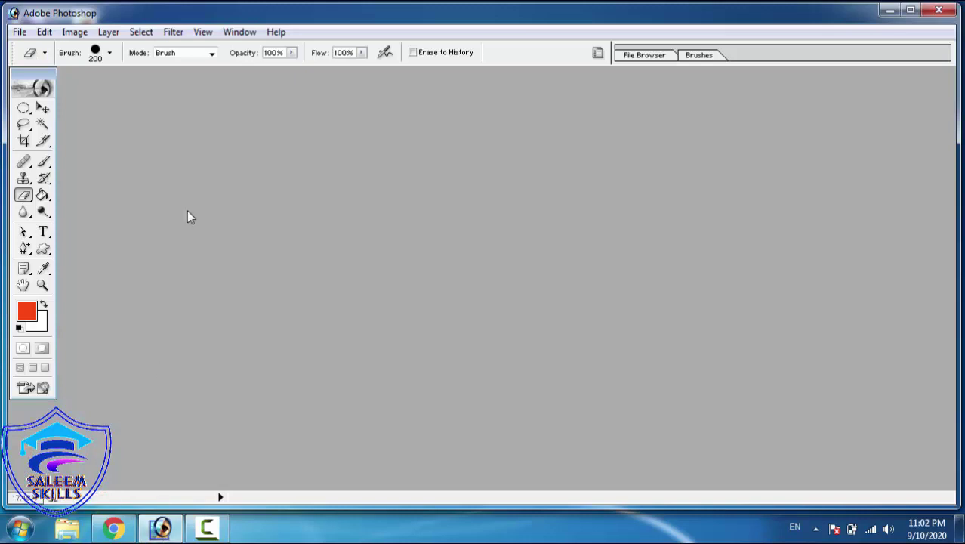
- Maximize Photoshop to fill the screen and browse its menu commands
double_click(805, 15)
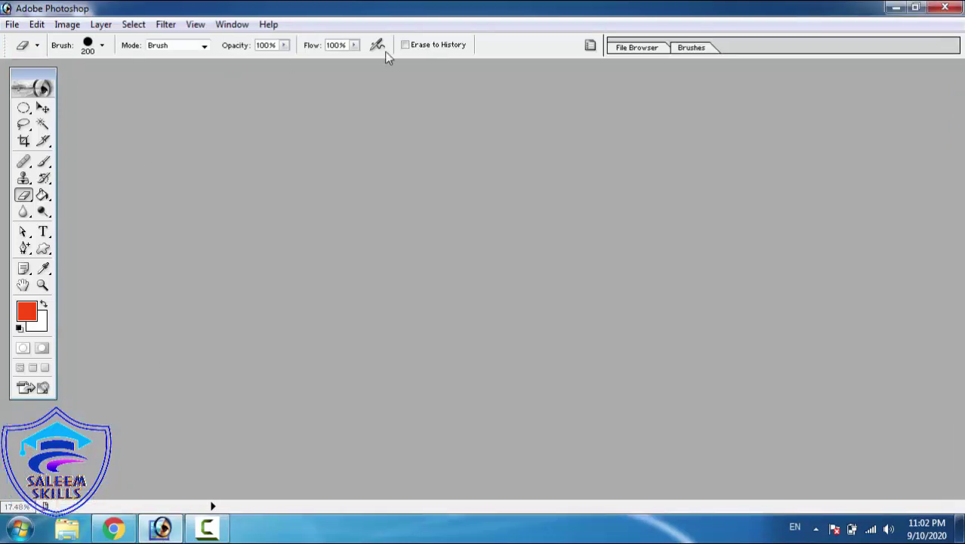
click(135, 25)
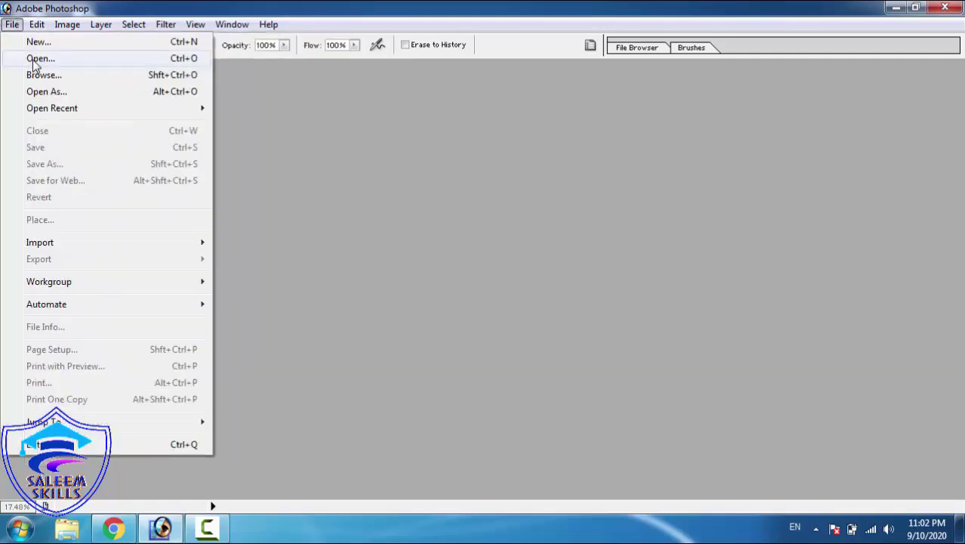
- Open doll.jpg from New folder (3) as a new document
click(37, 59)
click(442, 139)
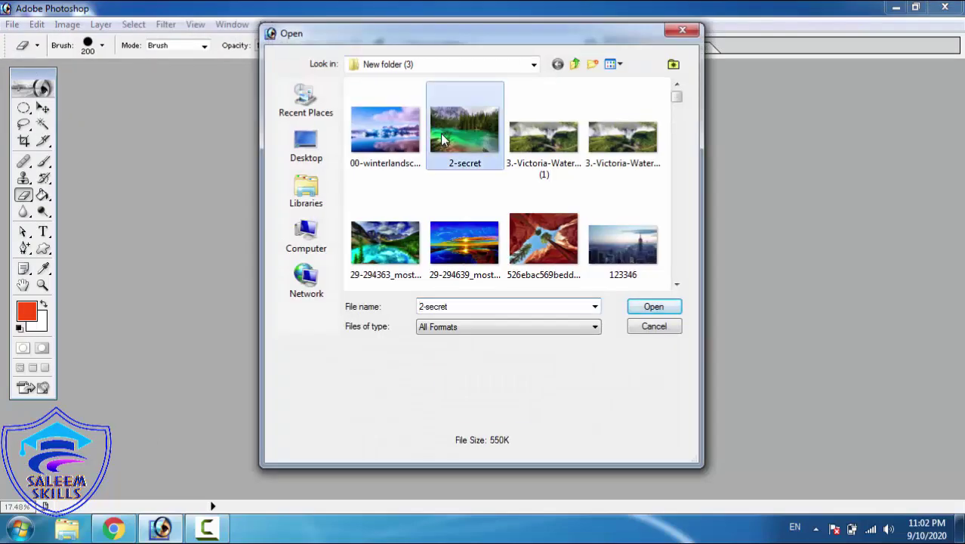
text(ca)
key(Down)
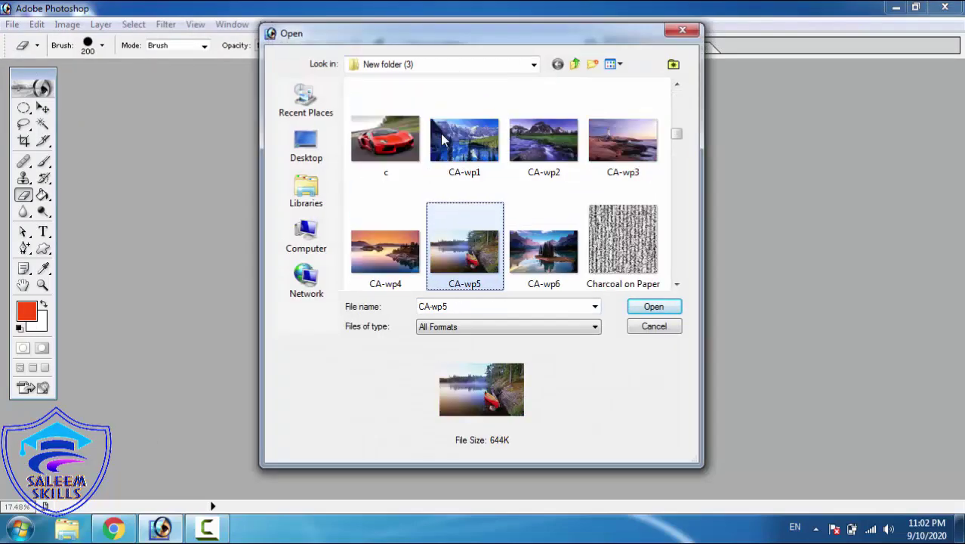
key(Down)
key(Down)
key(Down)
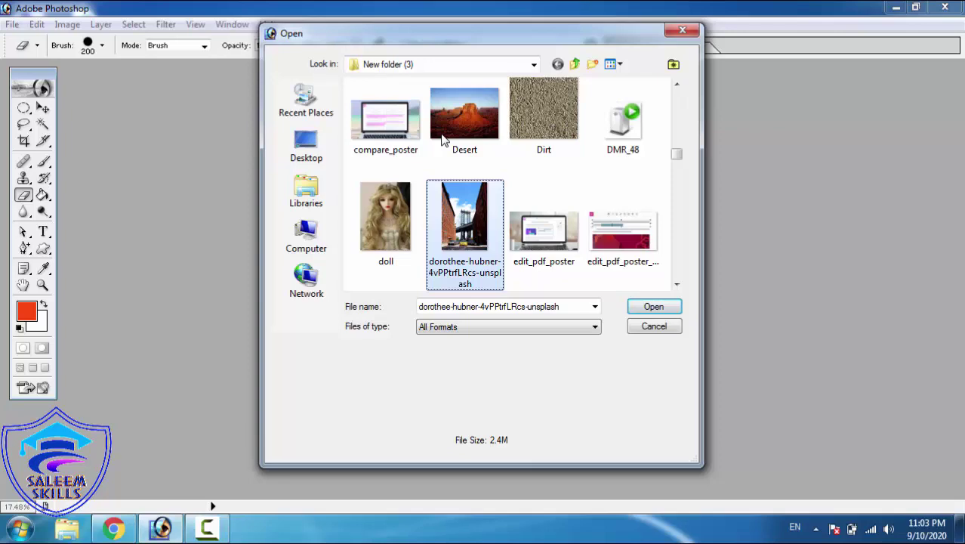
key(Down)
key(Up)
key(Left)
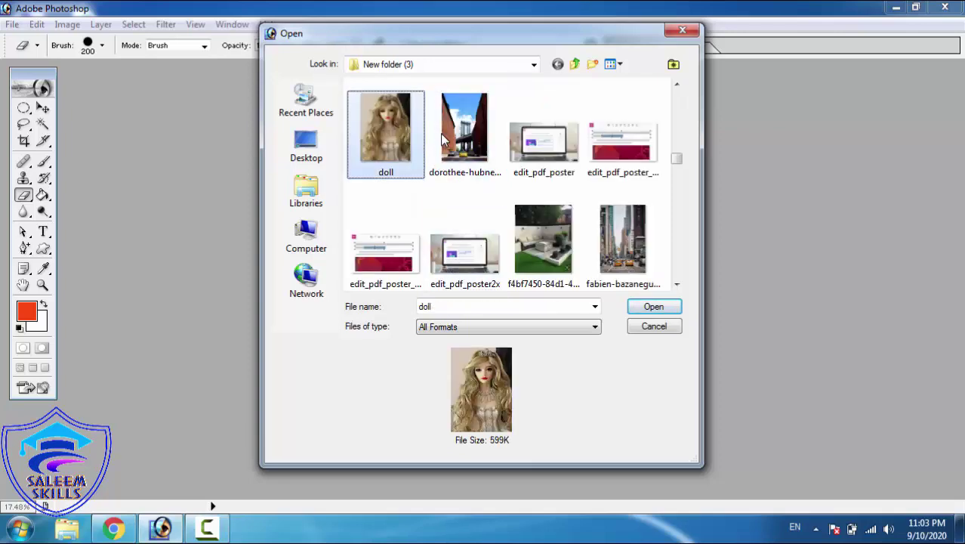
key(Return)
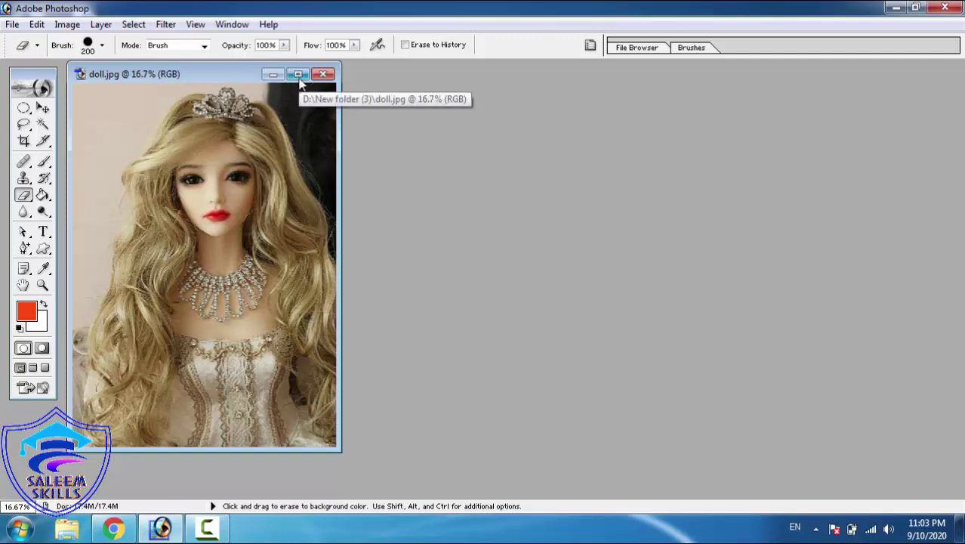
- Maximize the doll.jpg window, fit it on screen at 18.2%, and show the Filter menu
click(298, 74)
right_click(422, 154)
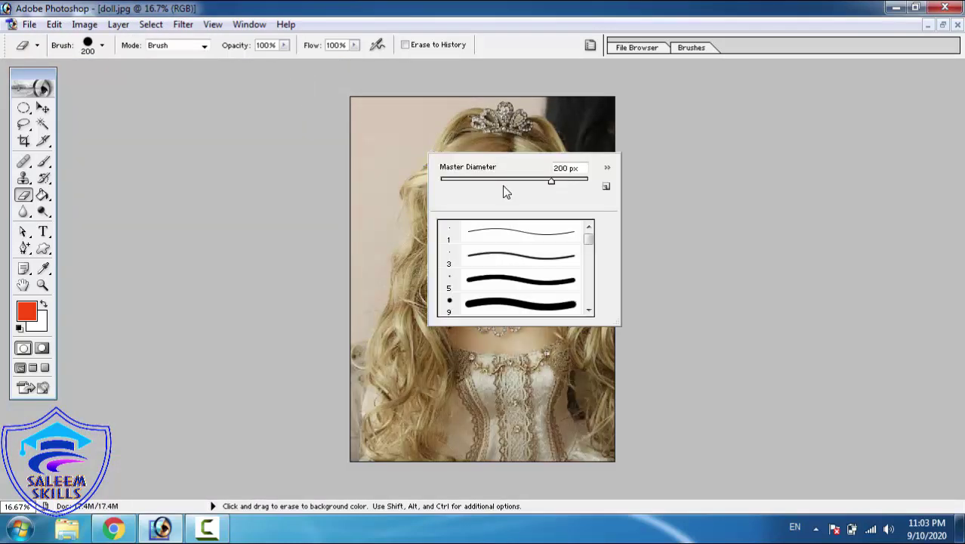
key(Return)
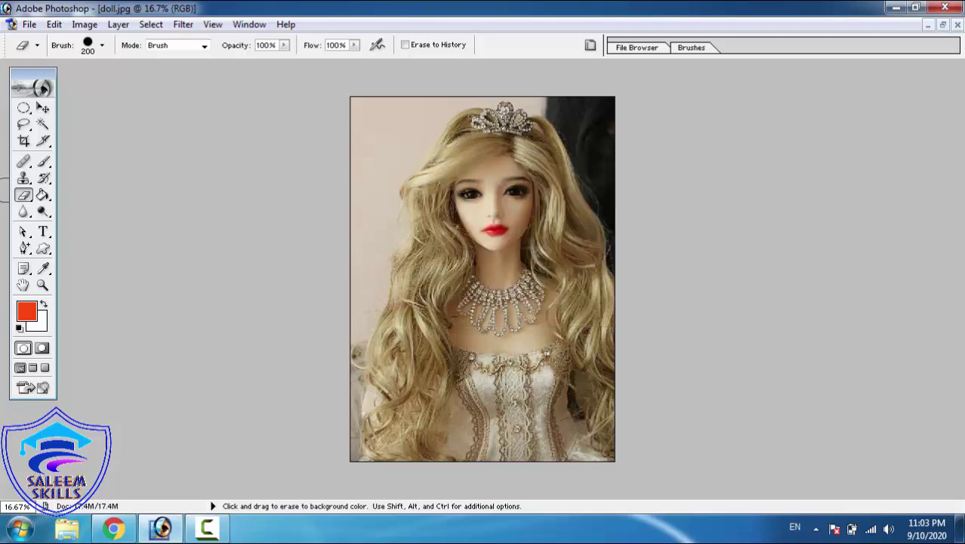
click(43, 286)
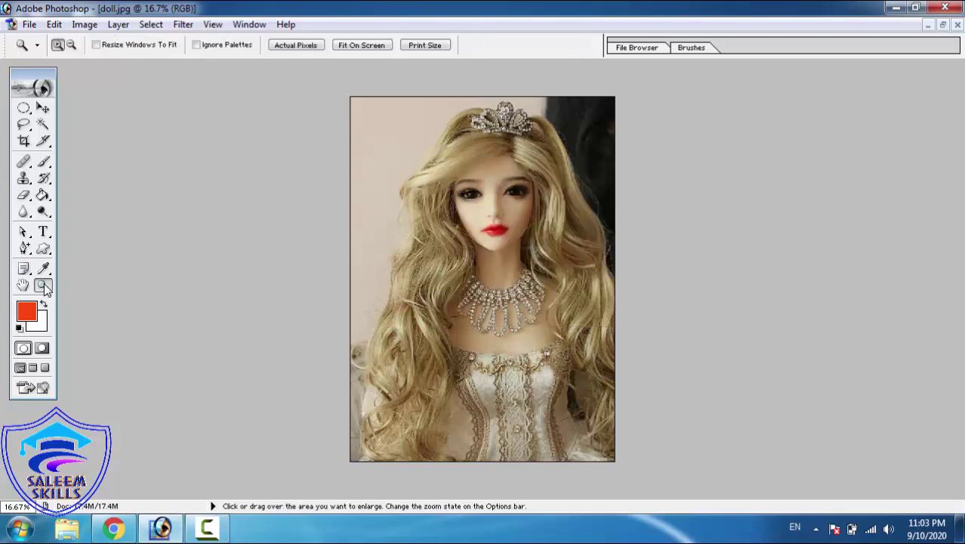
right_click(415, 189)
click(485, 202)
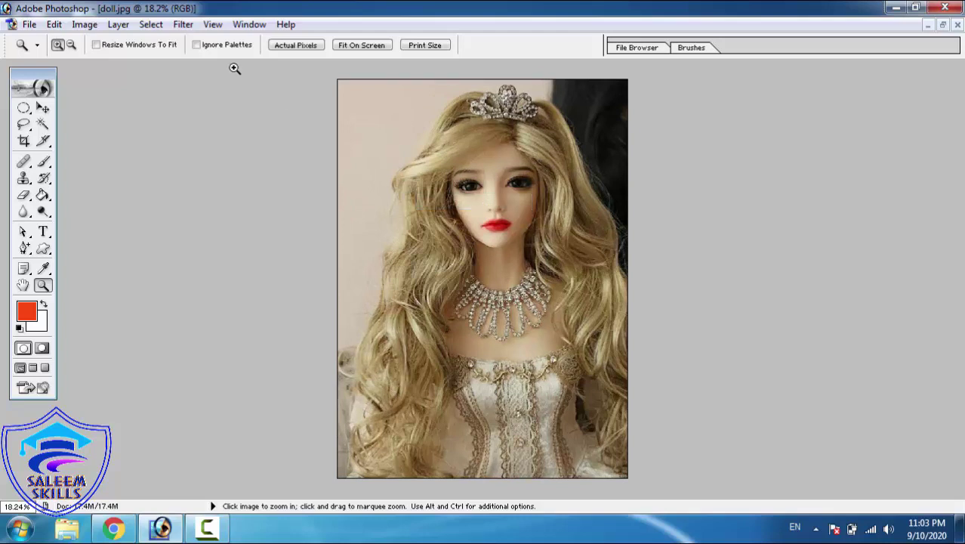
click(185, 25)
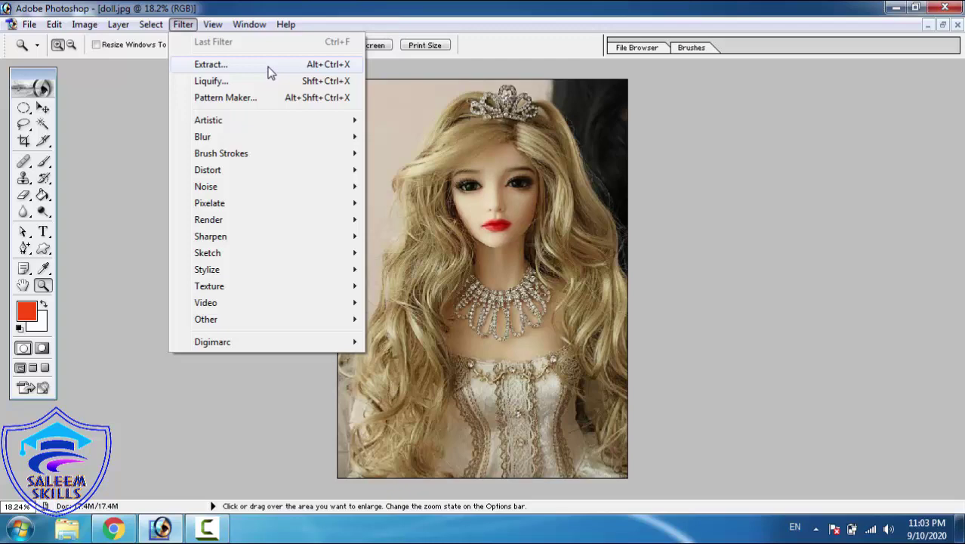
- Launch Extract on the doll with Brush Size 134, Green highlight and Blue fill
click(270, 71)
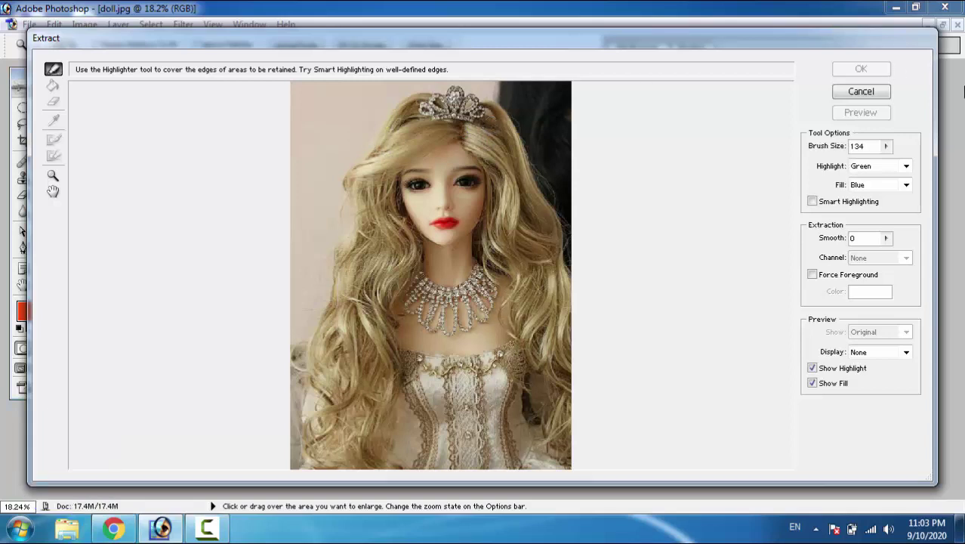
click(887, 148)
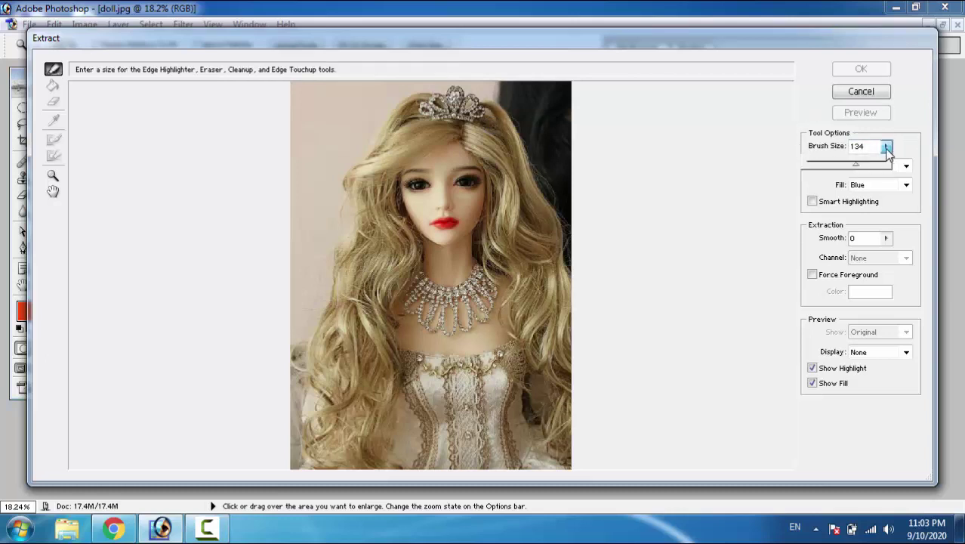
click(887, 148)
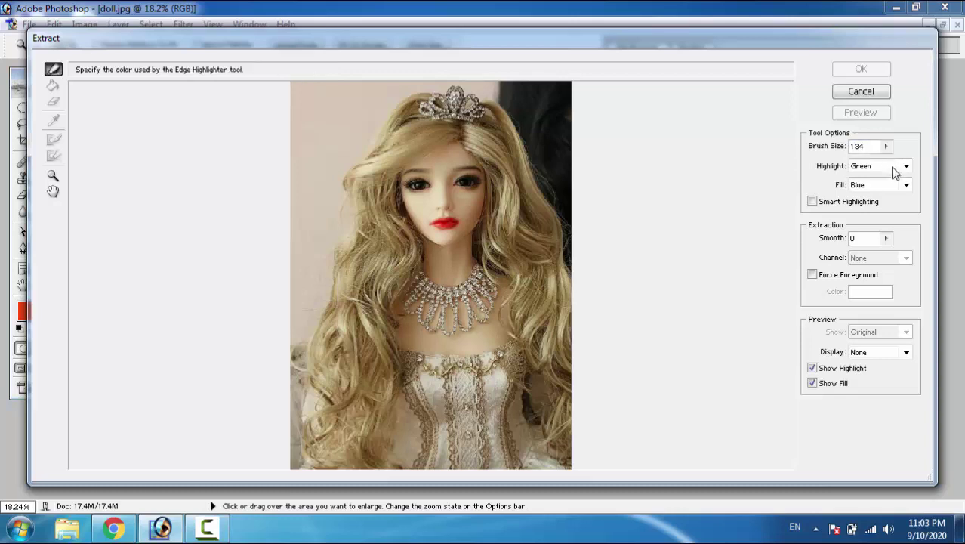
click(889, 169)
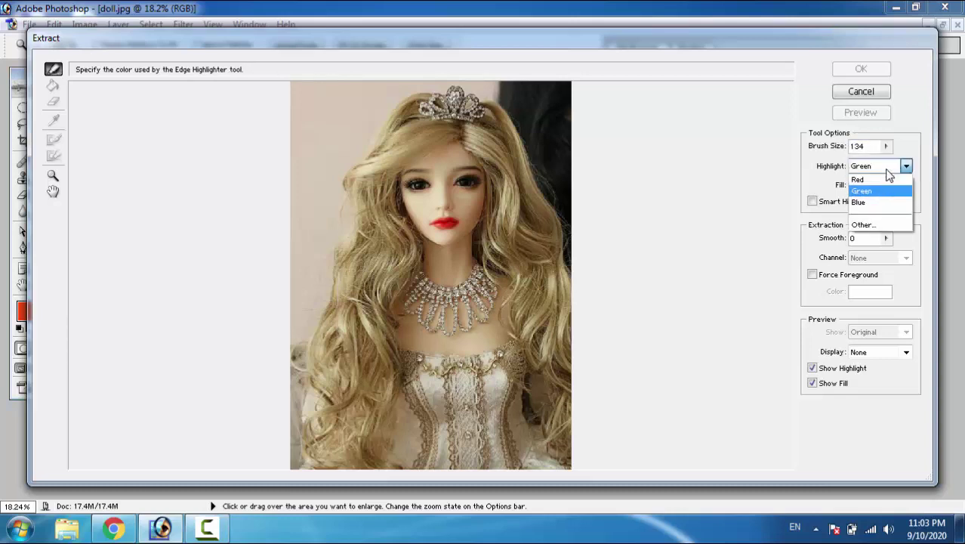
click(887, 170)
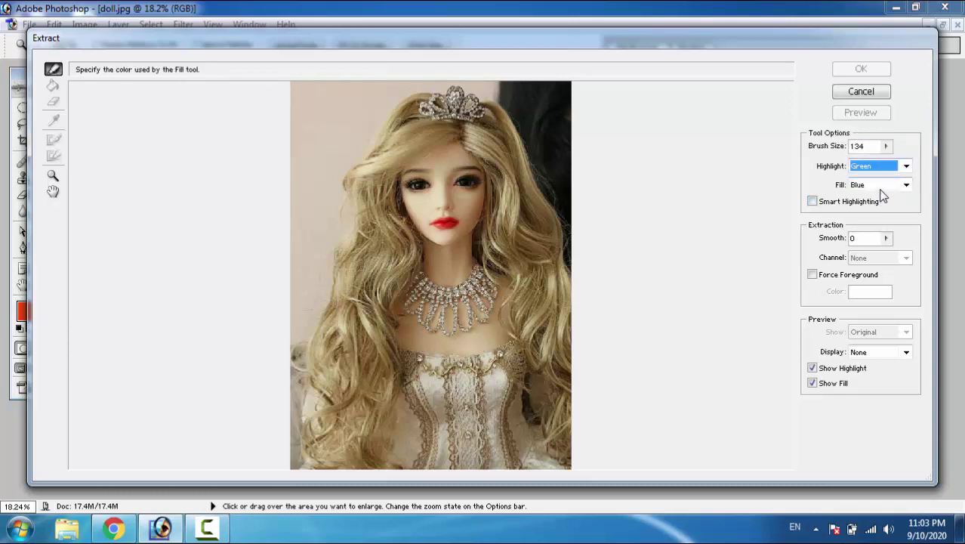
click(883, 188)
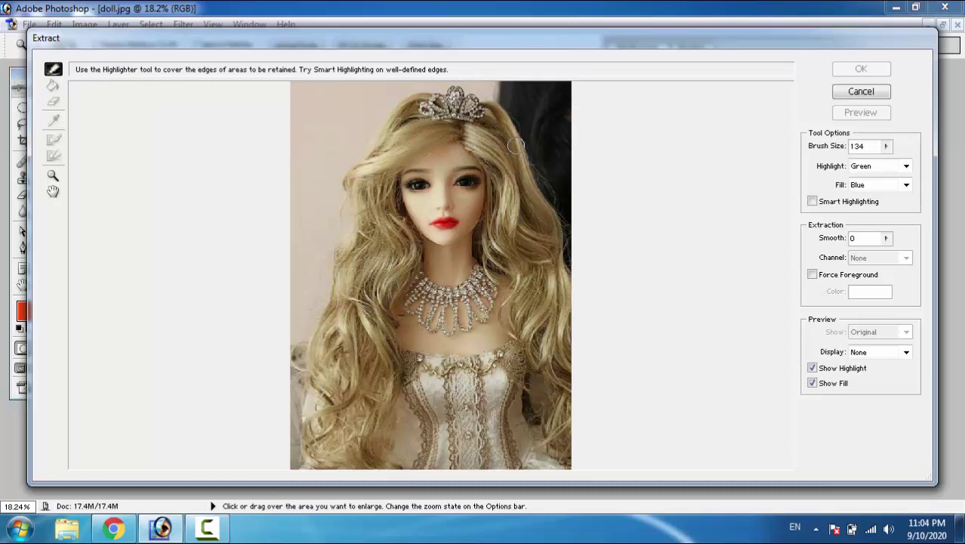
click(876, 172)
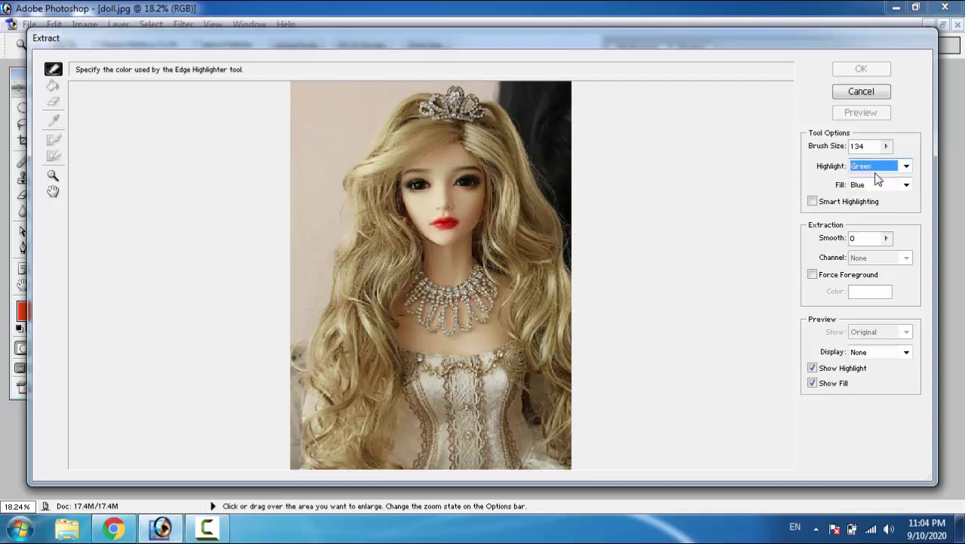
click(874, 188)
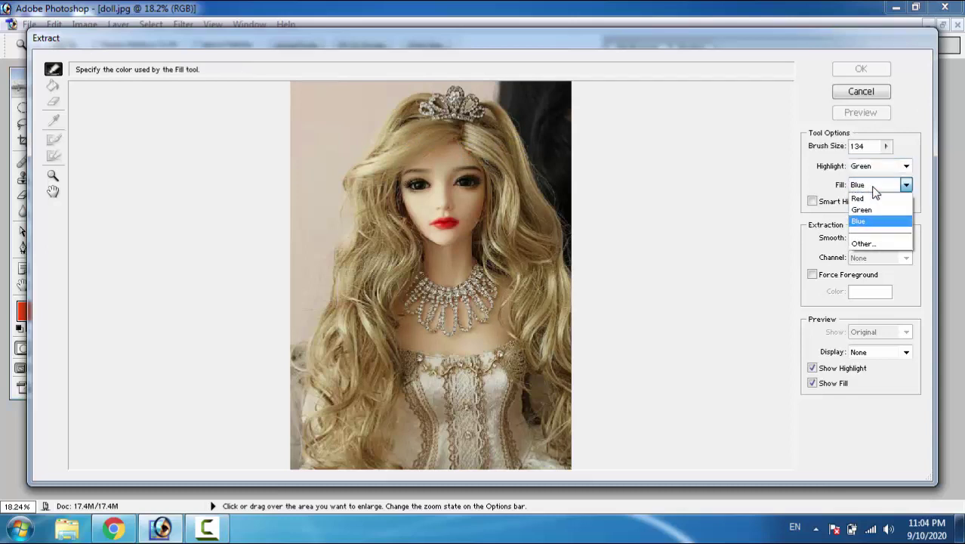
click(874, 190)
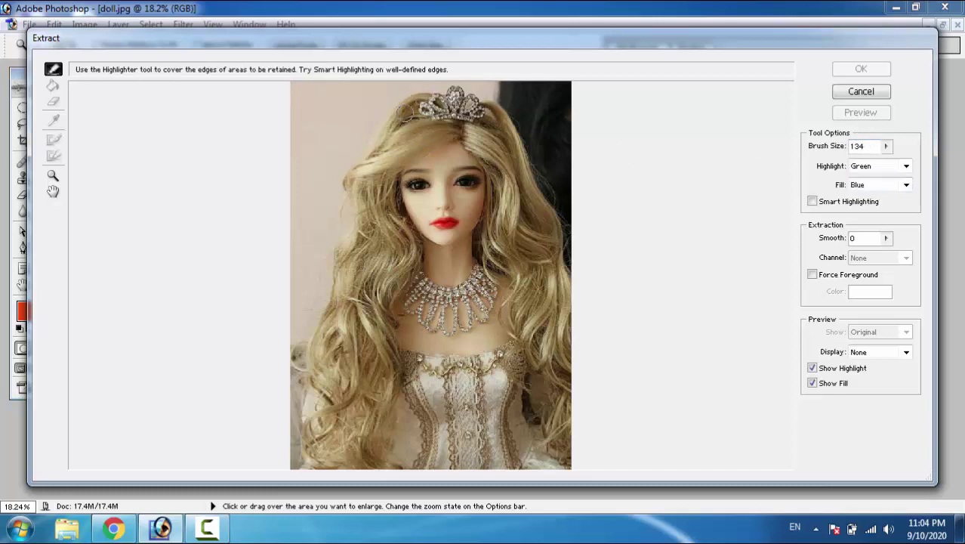
click(886, 148)
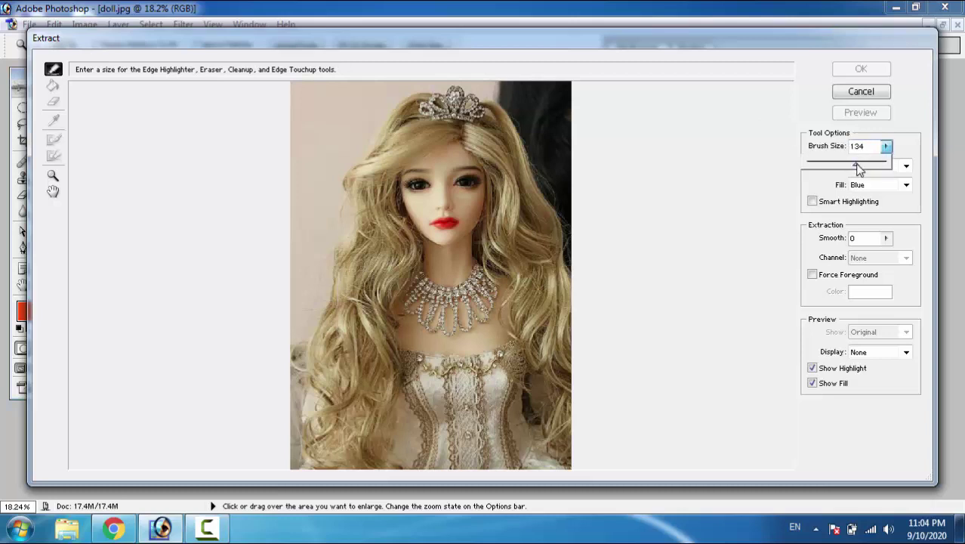
- Raise the brush to 170 and trace the hair edge in green, left side, tiara, then right side
drag(856, 163, 861, 168)
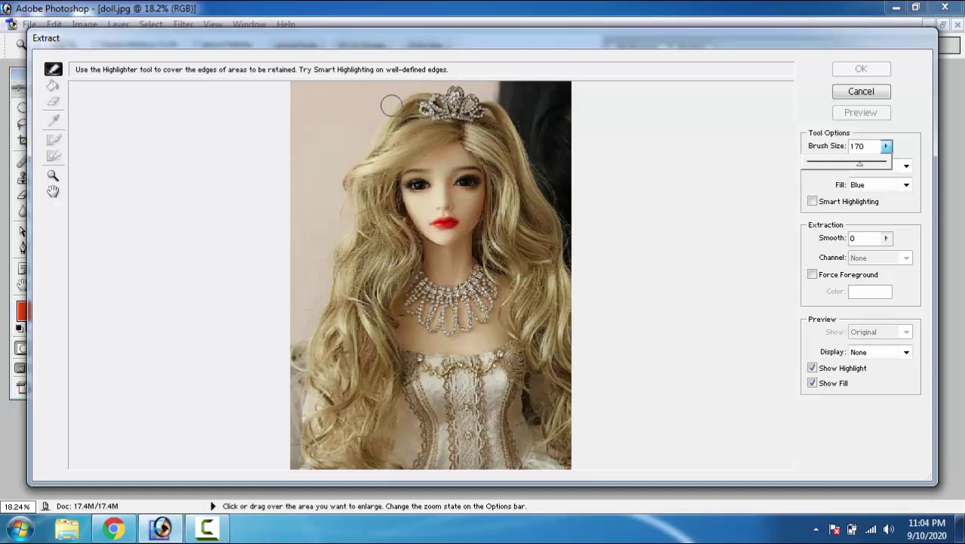
mouse_move(406, 92)
mouse_down()
mouse_move(383, 110)
mouse_move(351, 174)
mouse_move(306, 358)
mouse_move(293, 460)
mouse_up()
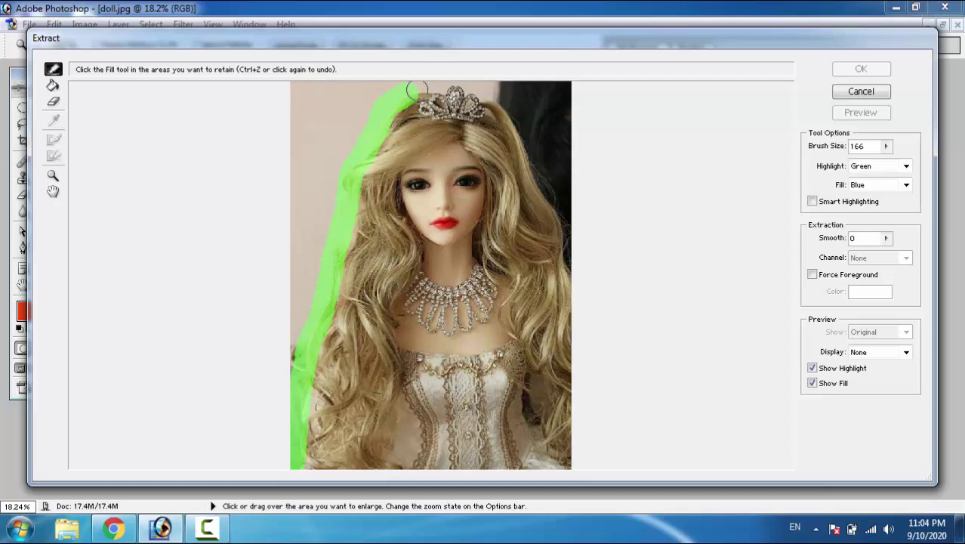
key(bracketleft)
key(bracketleft)
key(bracketleft)
mouse_move(416, 89)
mouse_down()
mouse_move(476, 91)
mouse_move(512, 117)
mouse_up()
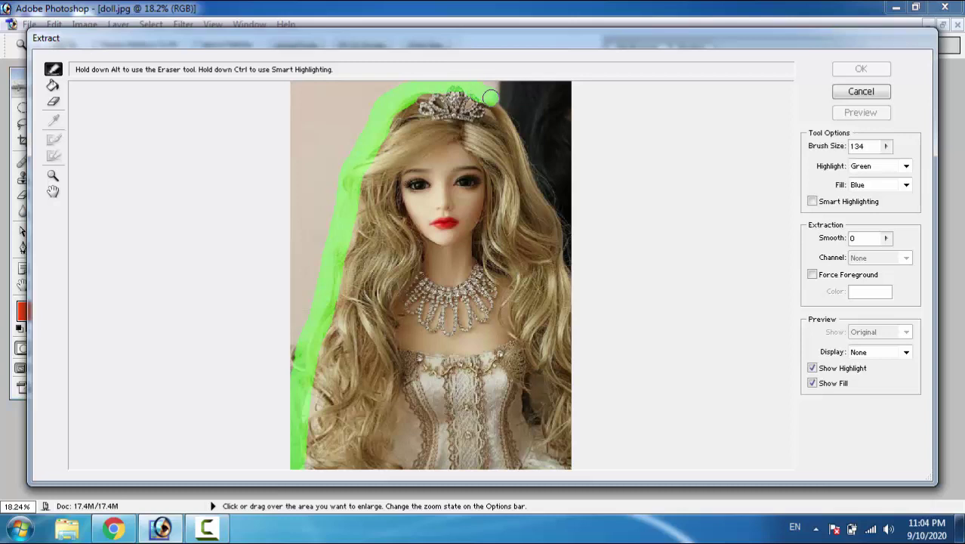
drag(521, 137, 603, 317)
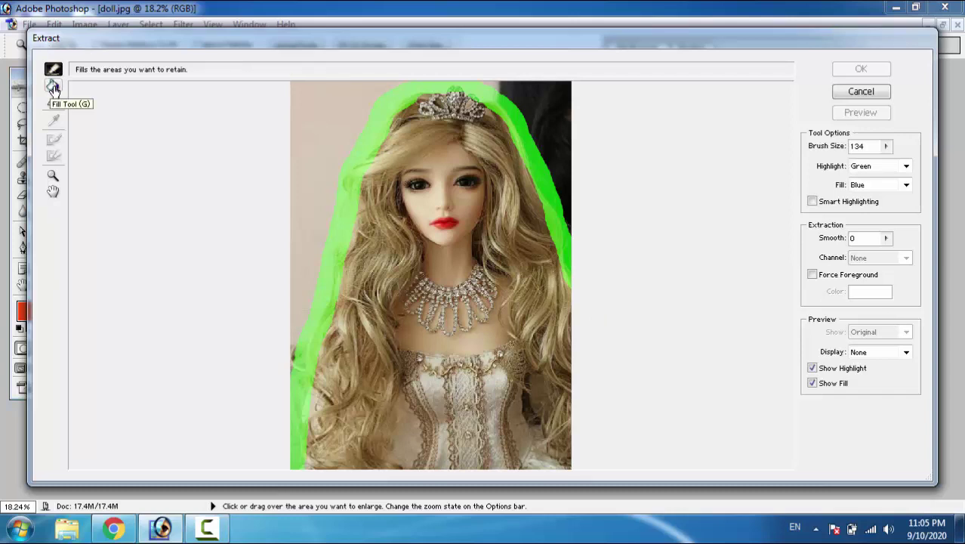
- Fill the outlined doll with blue and preview the cut-out on a transparent background
click(55, 89)
click(414, 222)
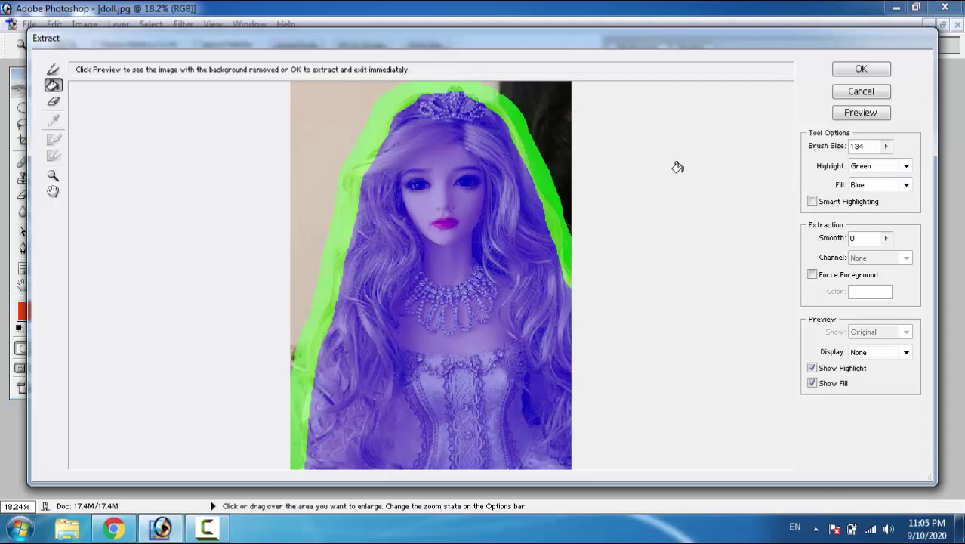
click(870, 115)
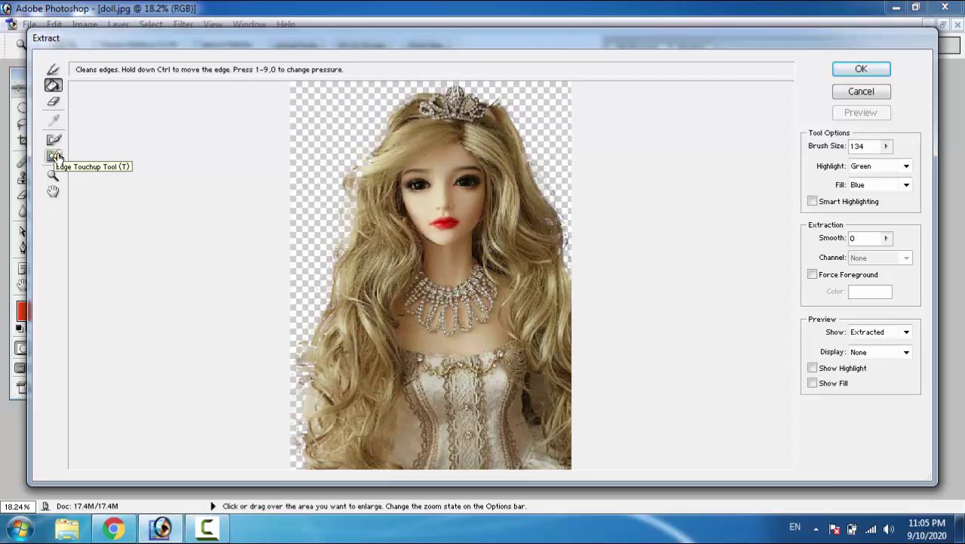
- Touch up the left hair edge, removing faint fringe and the stray strand beside the eye
click(58, 157)
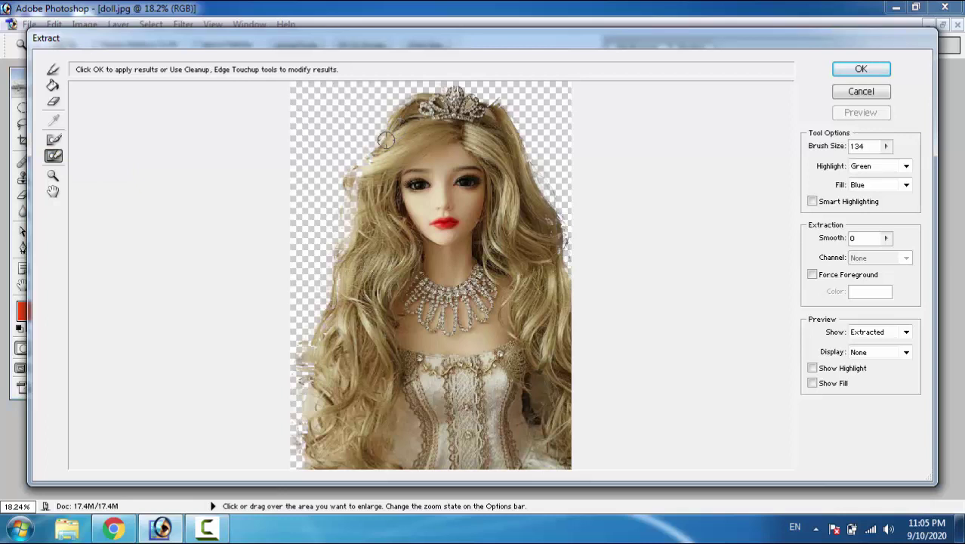
drag(383, 142, 355, 206)
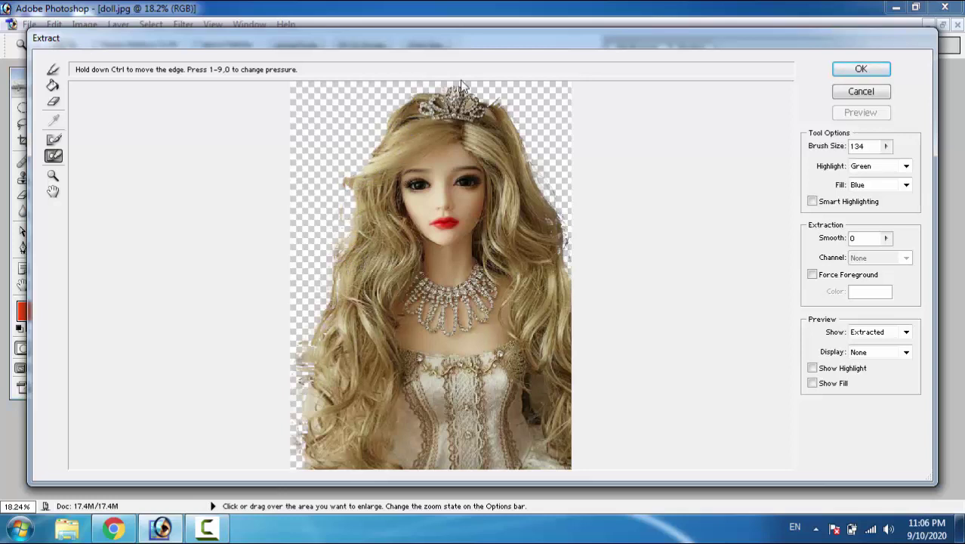
click(53, 175)
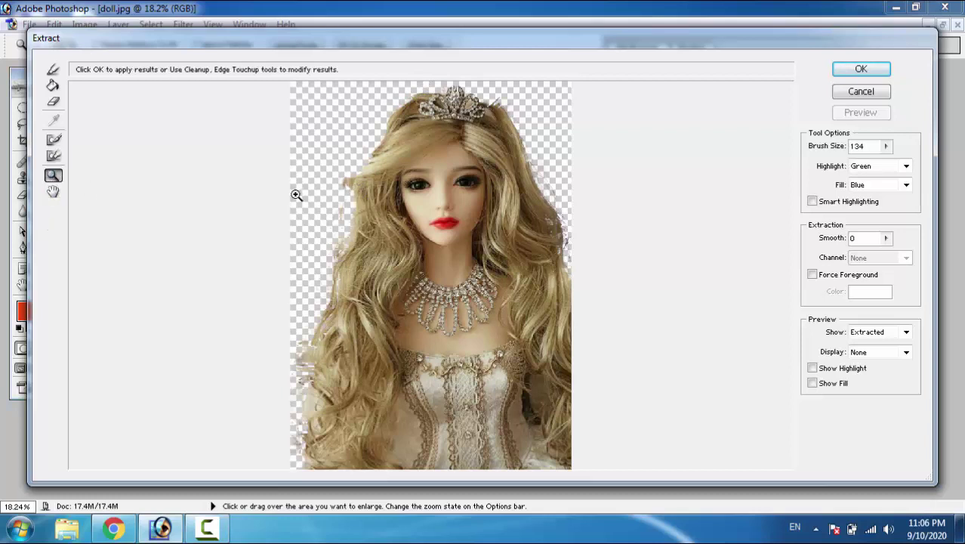
drag(430, 254, 446, 263)
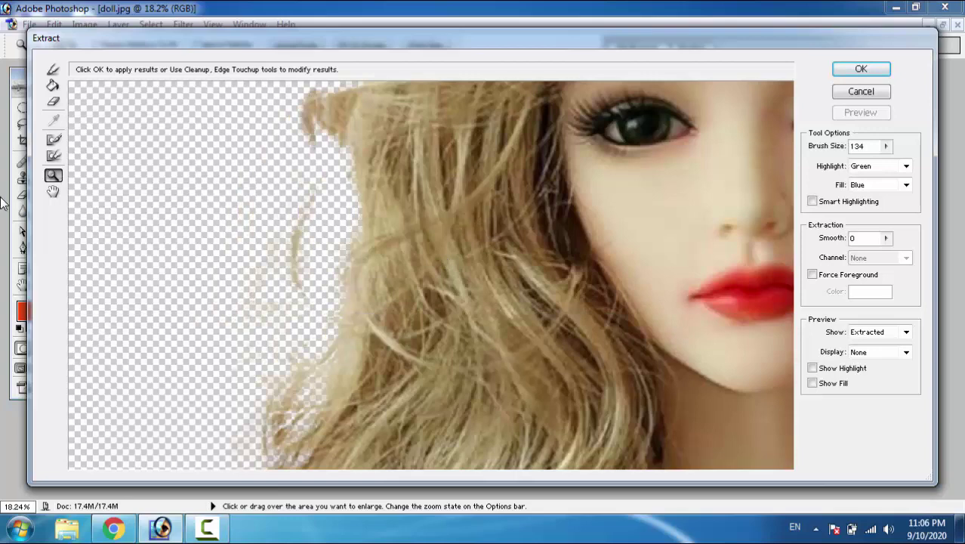
click(53, 157)
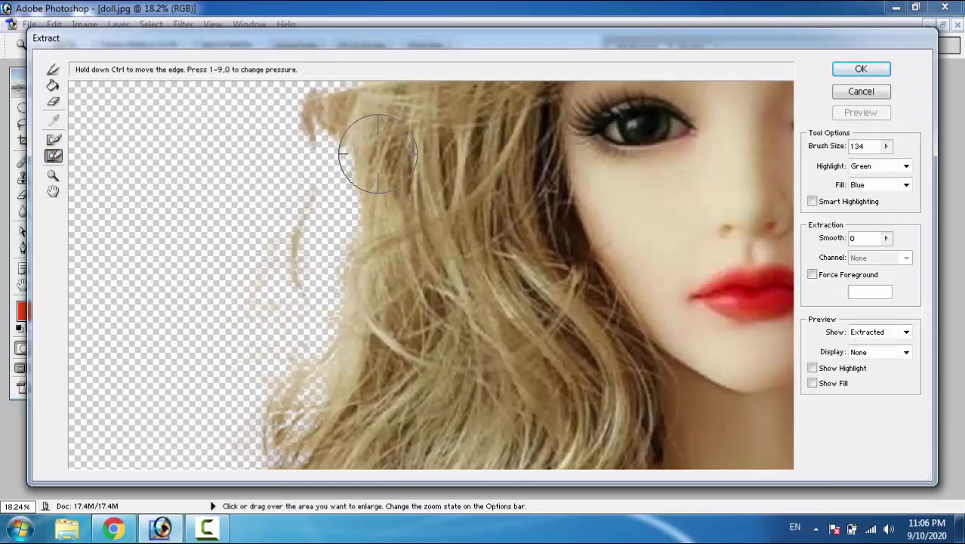
mouse_move(339, 314)
mouse_down()
mouse_move(280, 410)
mouse_move(365, 301)
mouse_move(247, 441)
mouse_up()
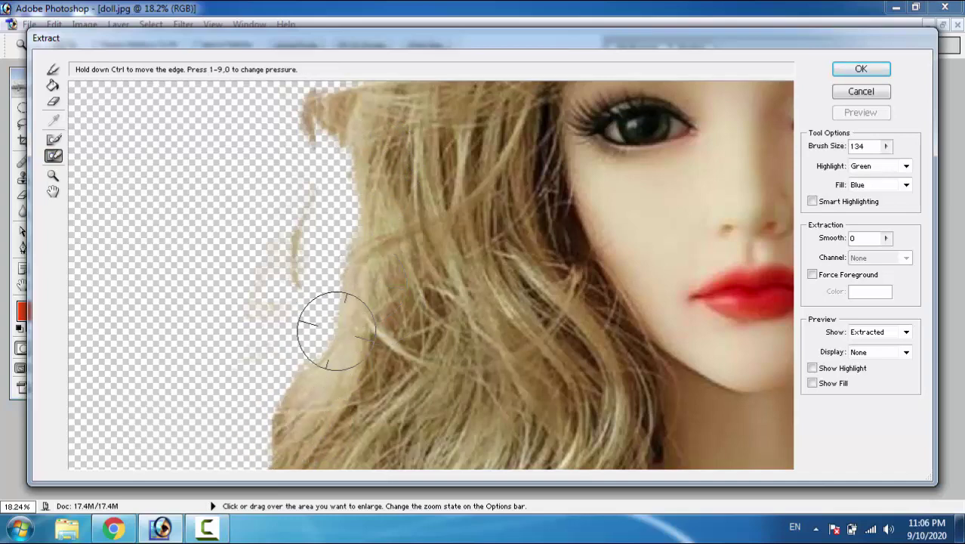
drag(313, 258, 317, 151)
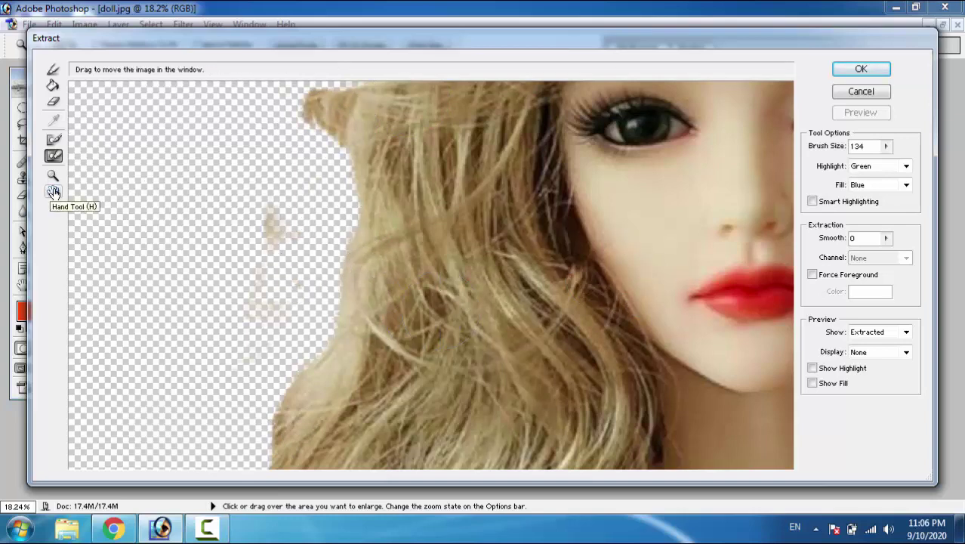
- Touch up the hair edge beside the shoulder, then zoom out and pan to the bodice
click(52, 192)
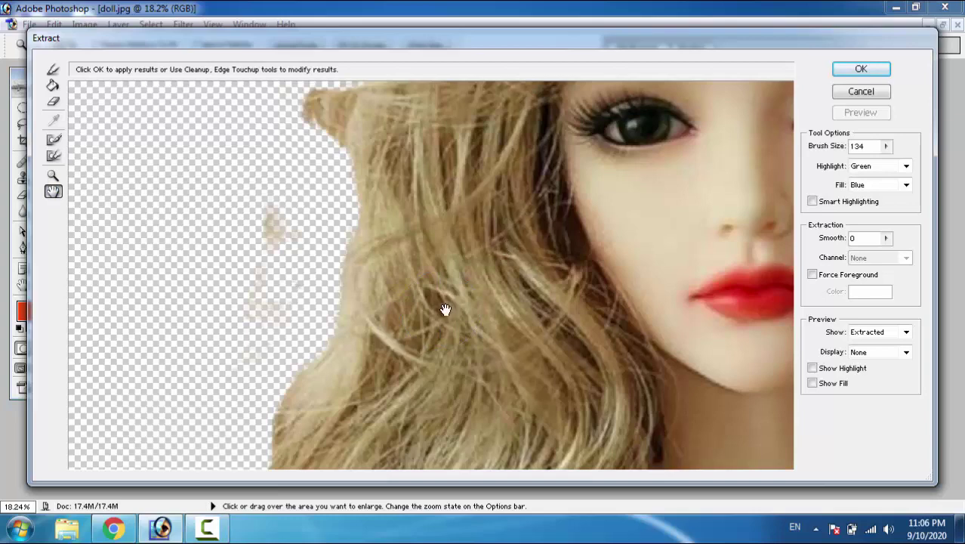
drag(444, 309, 477, 12)
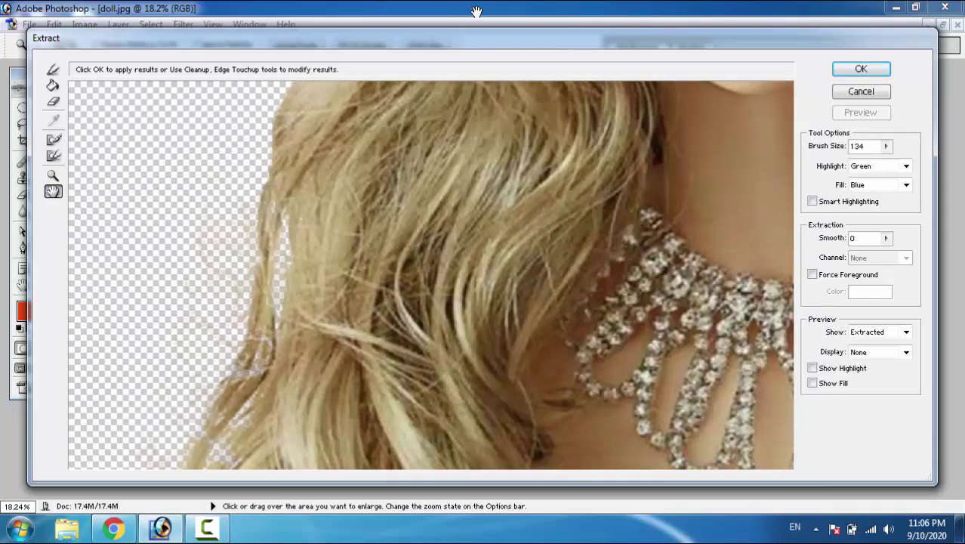
click(53, 155)
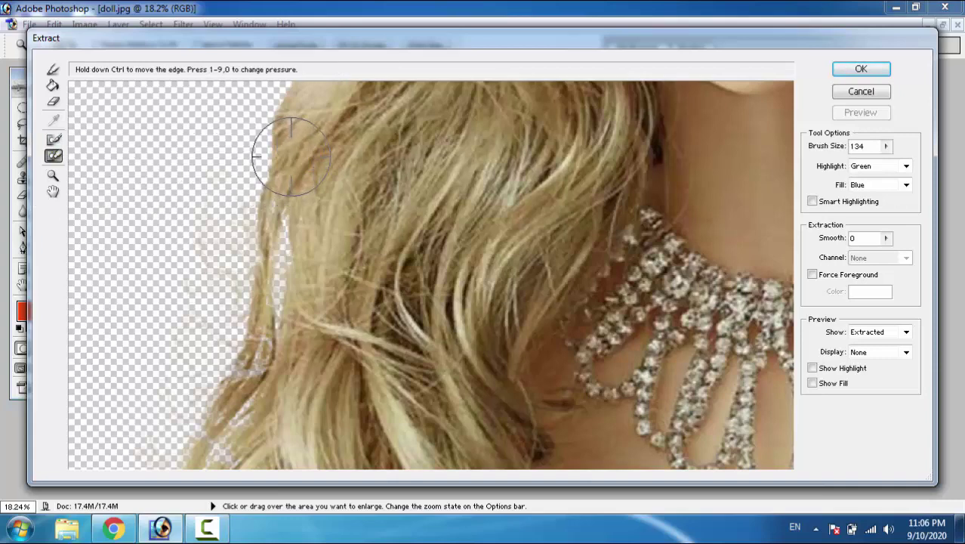
mouse_move(280, 151)
mouse_down()
mouse_move(282, 254)
mouse_move(254, 280)
mouse_move(215, 395)
mouse_move(313, 227)
mouse_move(234, 408)
mouse_move(190, 426)
mouse_move(260, 461)
mouse_up()
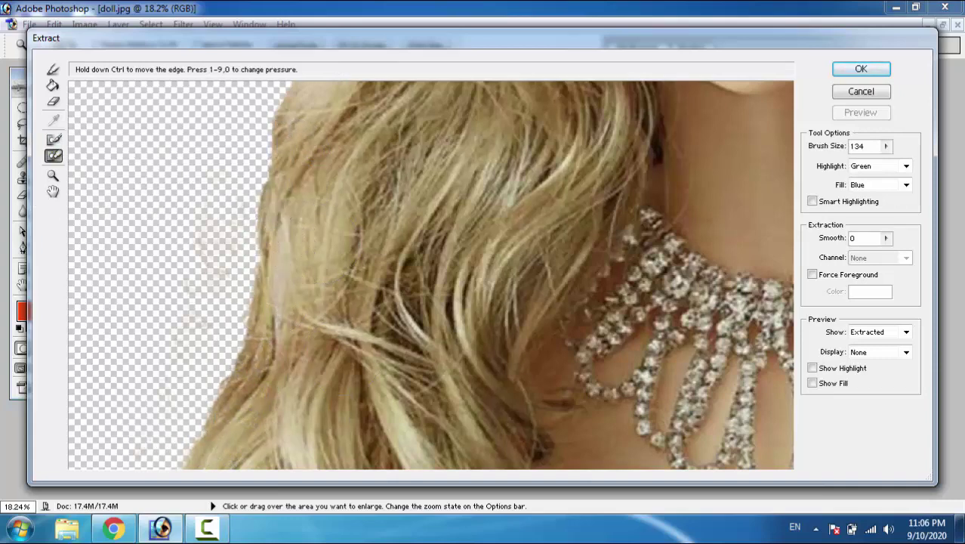
click(54, 177)
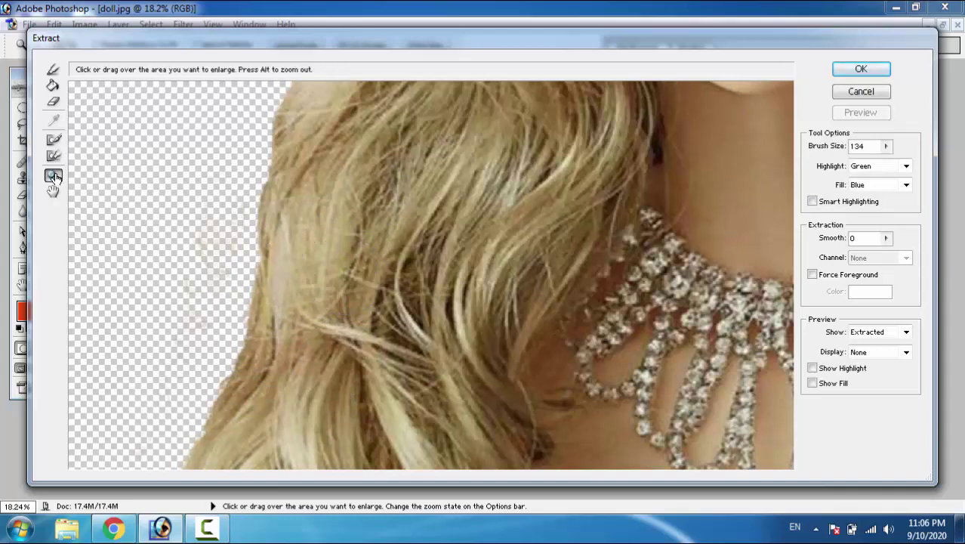
alt+click(250, 214)
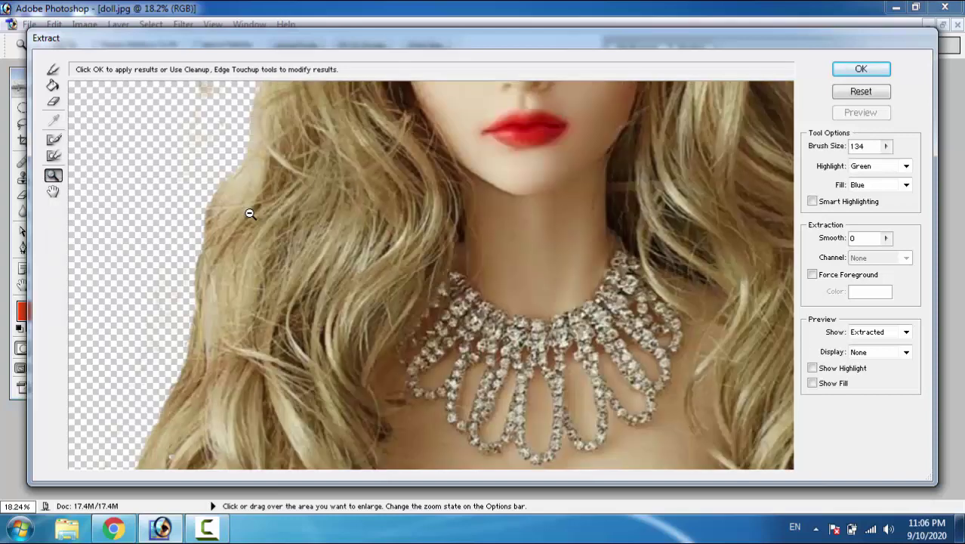
alt+click(250, 214)
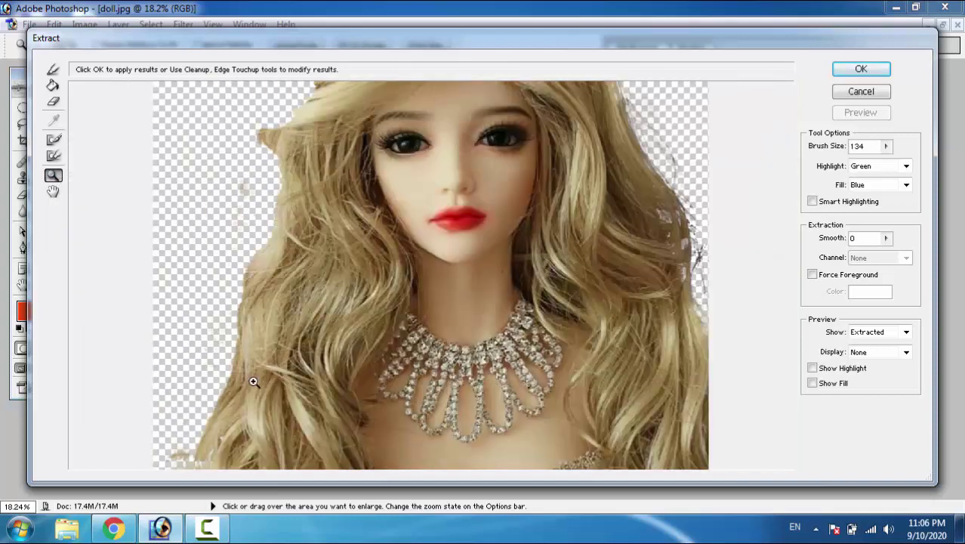
click(53, 191)
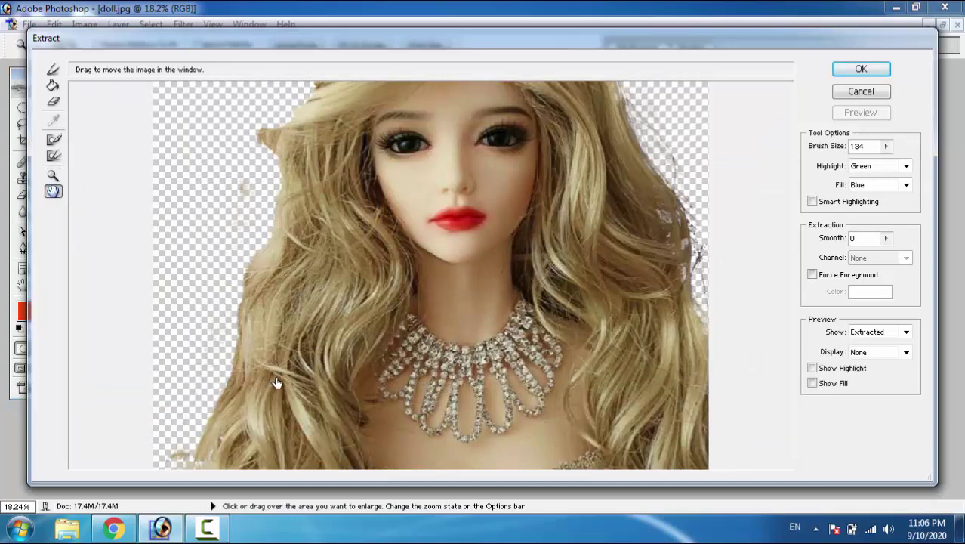
mouse_move(280, 377)
mouse_down()
mouse_move(307, 355)
mouse_move(461, 123)
mouse_up()
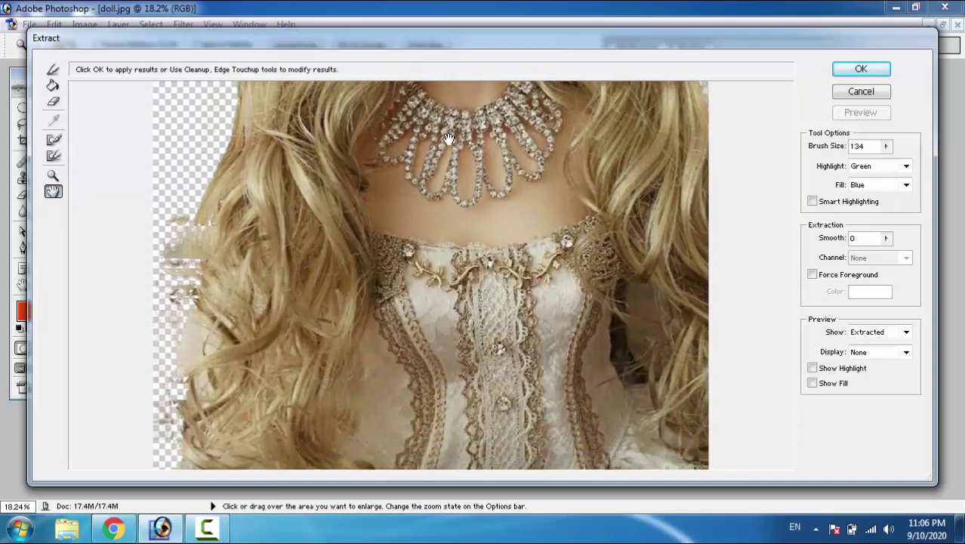
click(53, 155)
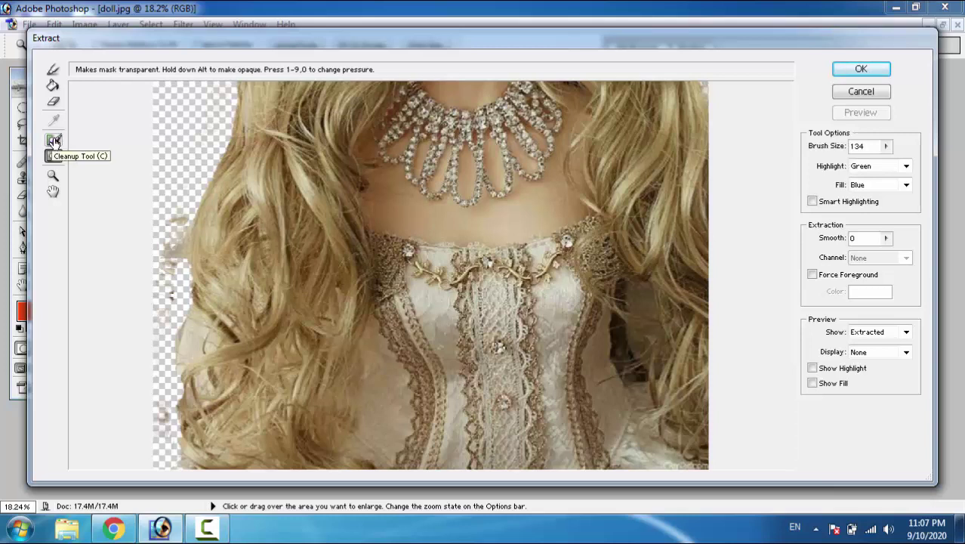
- Erase faint remnants along the left hair edge with Cleanup, then zoom out to the whole doll
click(53, 141)
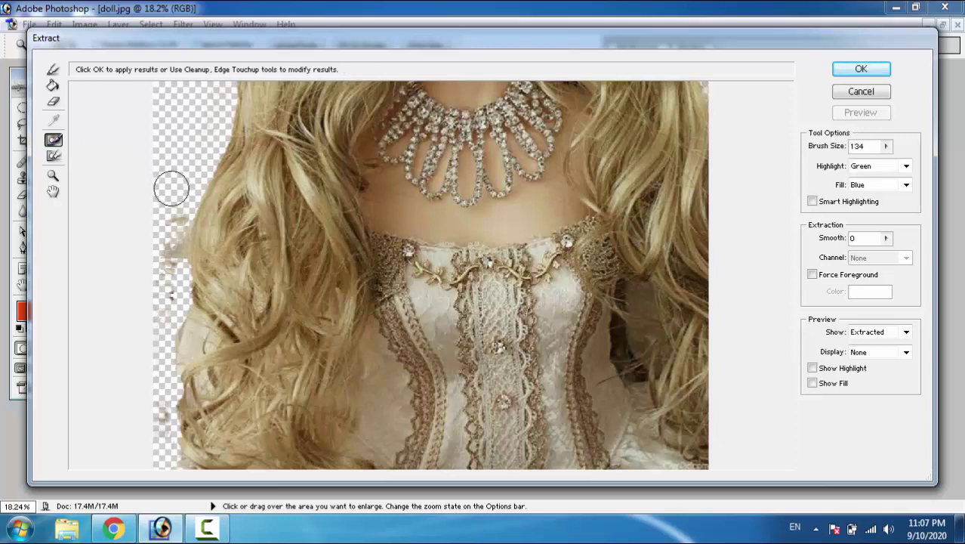
mouse_move(173, 200)
mouse_down()
mouse_move(172, 280)
mouse_move(161, 319)
mouse_move(177, 200)
mouse_move(154, 324)
mouse_move(159, 459)
mouse_move(151, 416)
mouse_move(155, 400)
mouse_move(162, 409)
mouse_move(162, 336)
mouse_up()
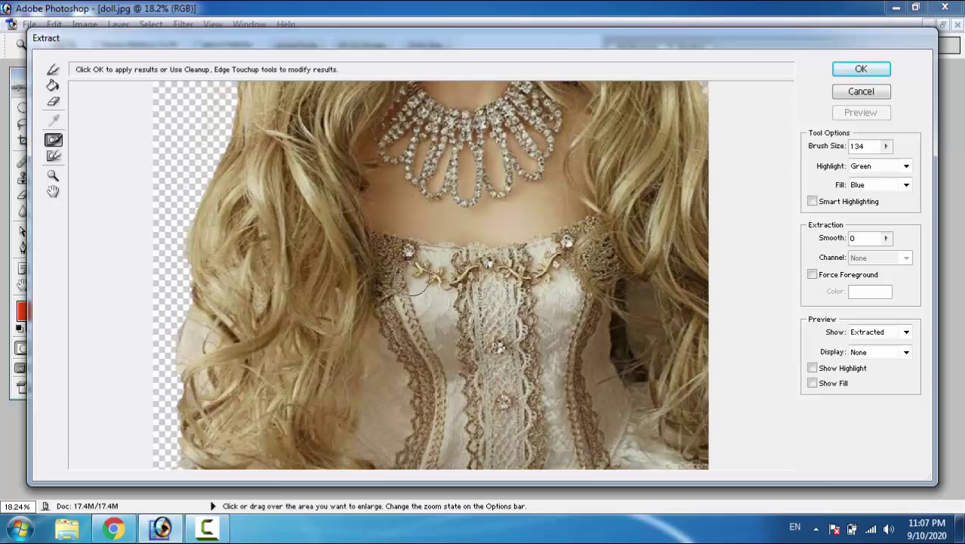
click(52, 176)
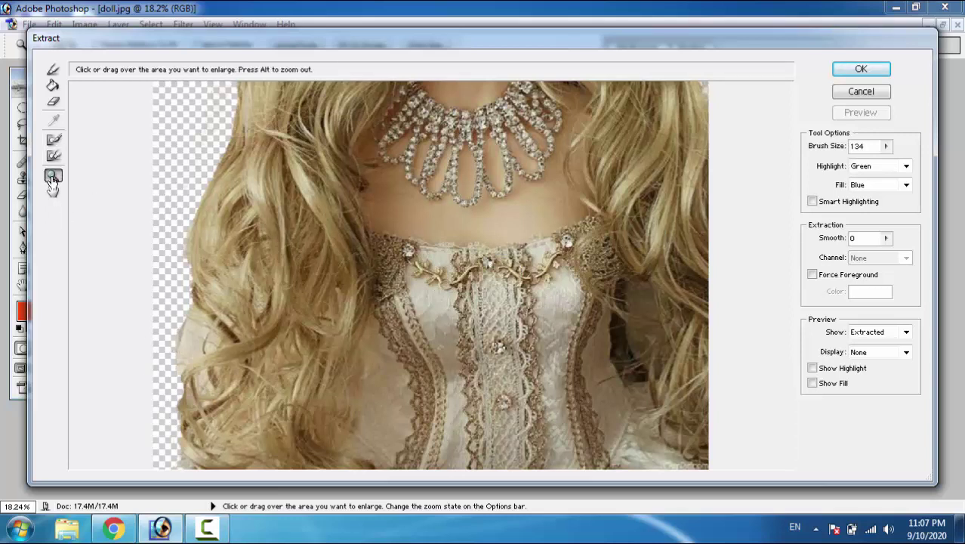
alt+click(320, 210)
alt+click(321, 205)
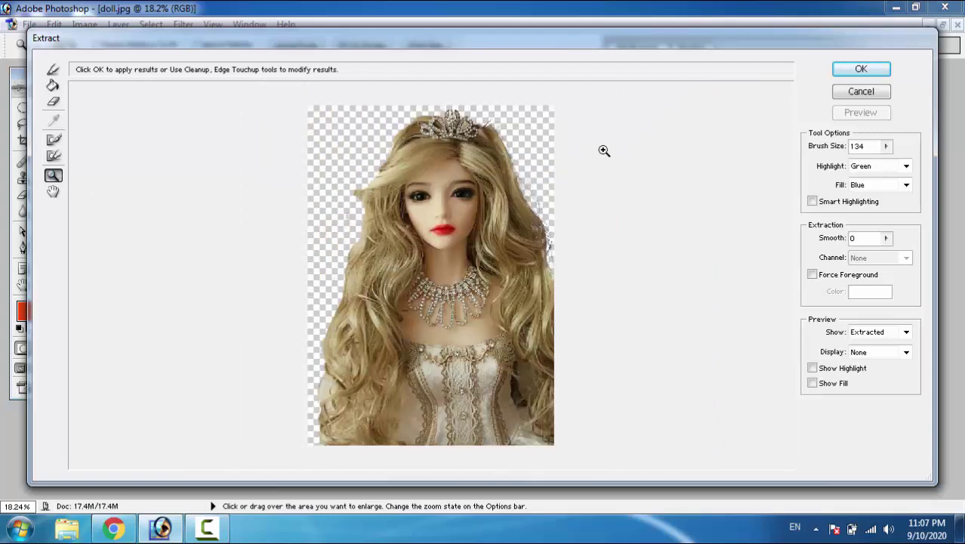
- Zoom into the face and tiara, then erase the stray hair tip left of the face with Cleanup
drag(464, 112, 639, 297)
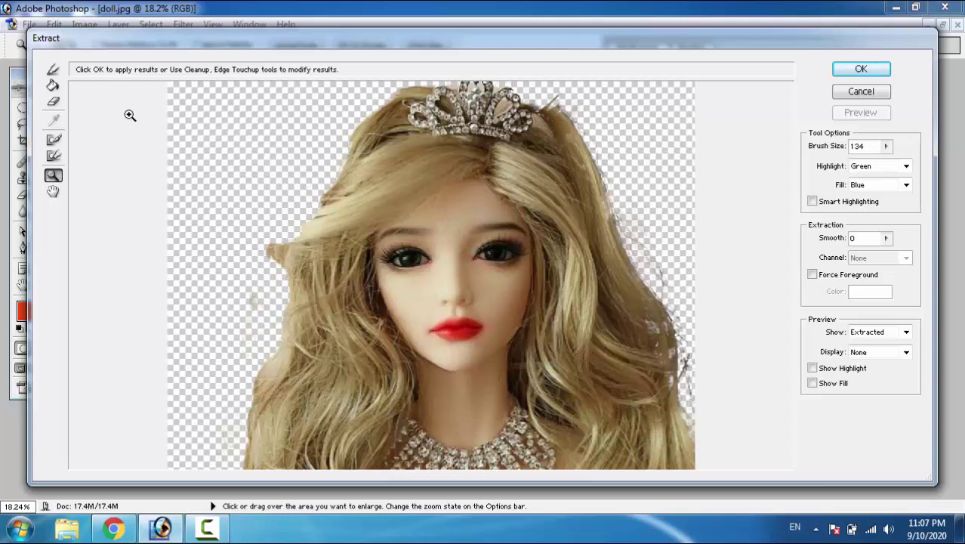
click(52, 140)
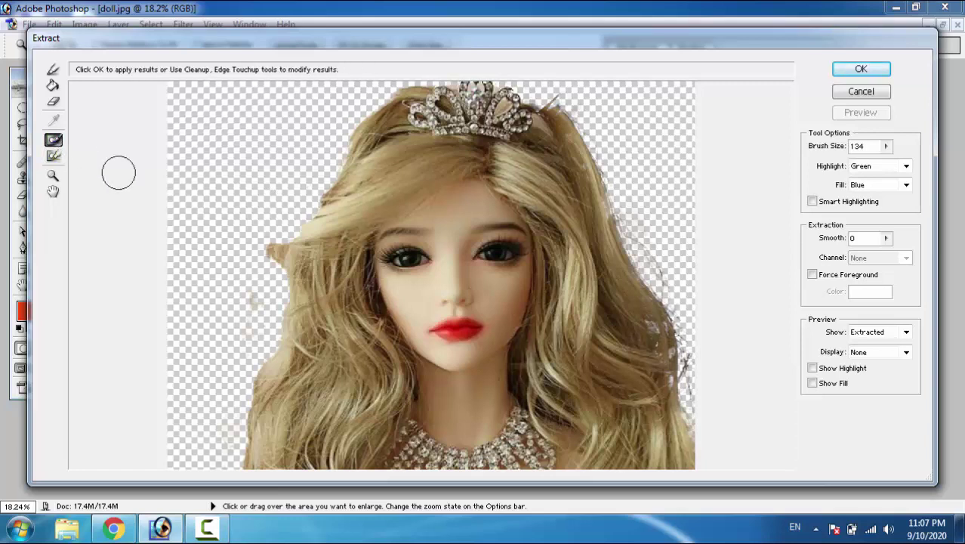
mouse_move(269, 215)
mouse_down()
mouse_move(241, 308)
mouse_move(273, 209)
mouse_move(261, 280)
mouse_move(269, 205)
mouse_move(259, 298)
mouse_up()
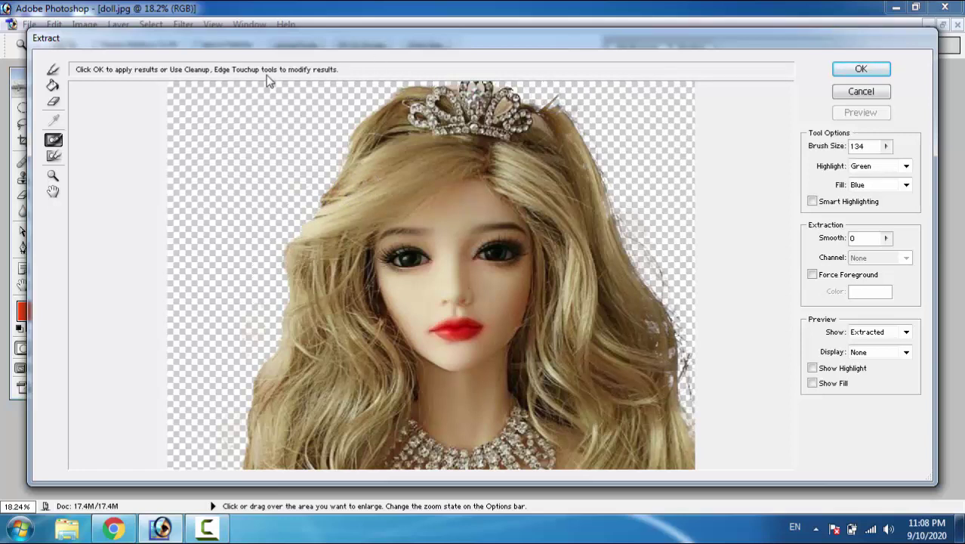
- Touch up the fringe along the doll's right hair edge and pan down to the necklace
click(54, 156)
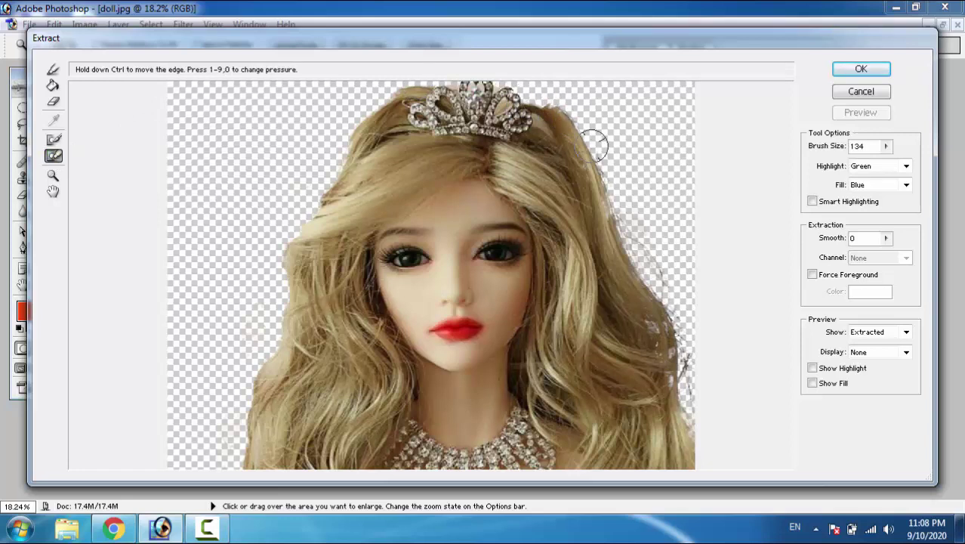
mouse_move(593, 145)
mouse_down()
mouse_move(626, 220)
mouse_move(583, 175)
mouse_move(609, 175)
mouse_move(555, 132)
mouse_move(668, 313)
mouse_move(665, 302)
mouse_move(665, 340)
mouse_move(612, 306)
mouse_move(684, 383)
mouse_move(653, 327)
mouse_up()
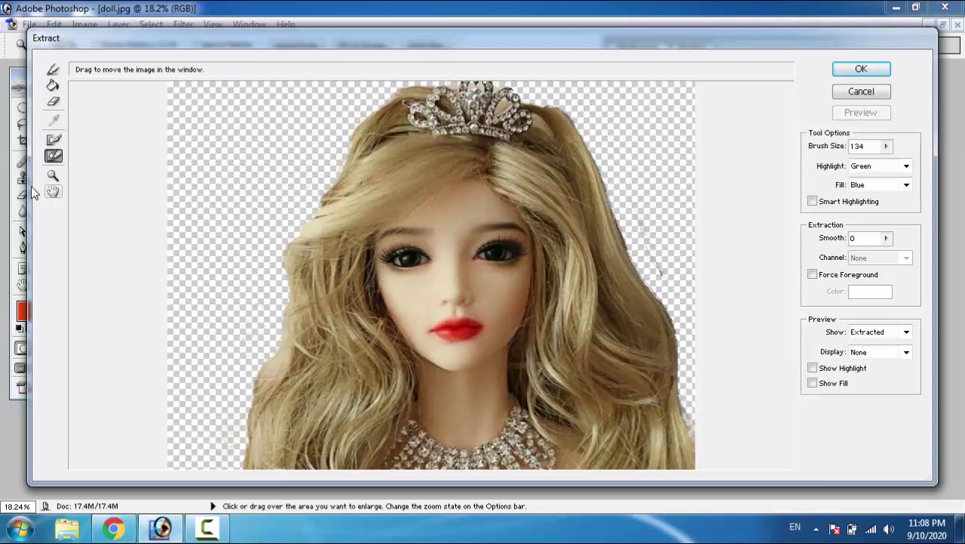
click(52, 191)
drag(635, 319, 425, 176)
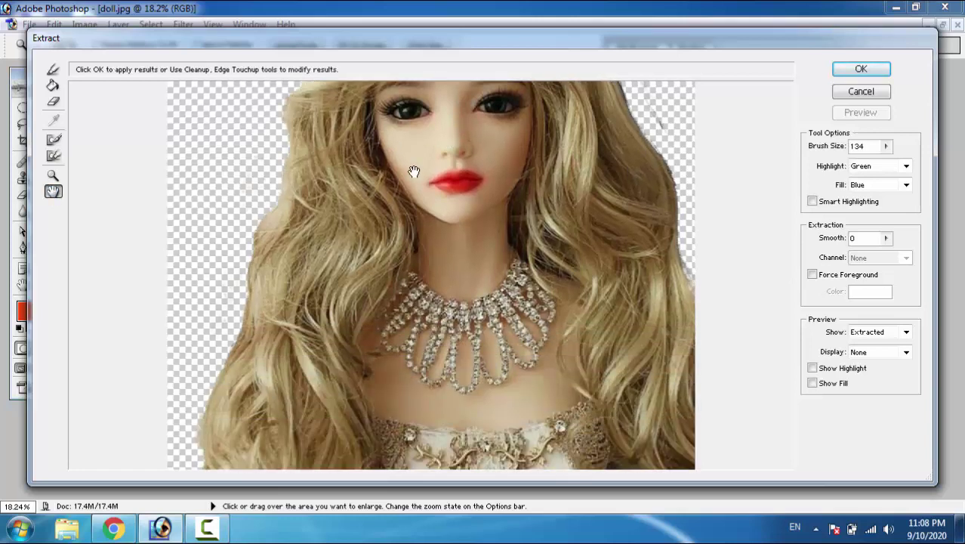
- Pan the Extract preview up to the tiara and select the Eraser tool
click(53, 155)
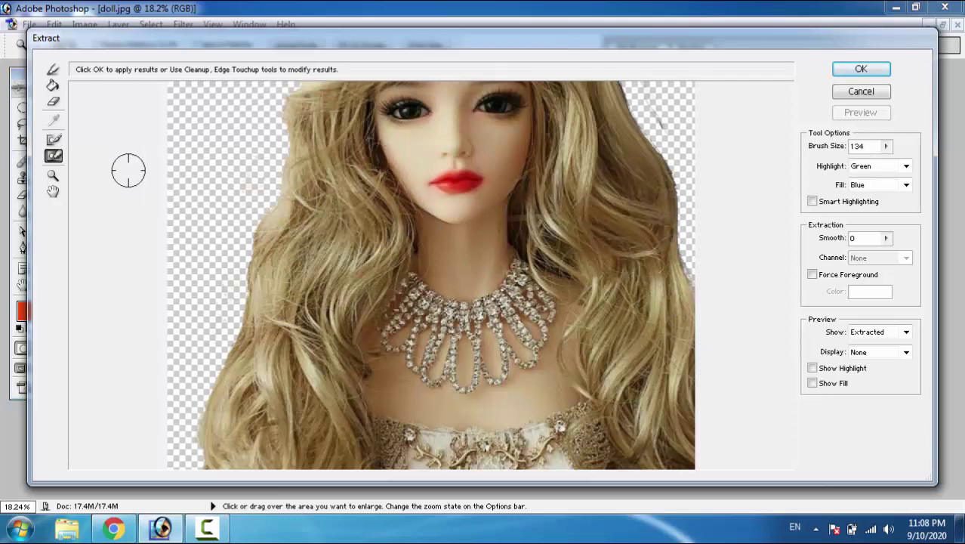
click(53, 191)
drag(516, 186, 450, 363)
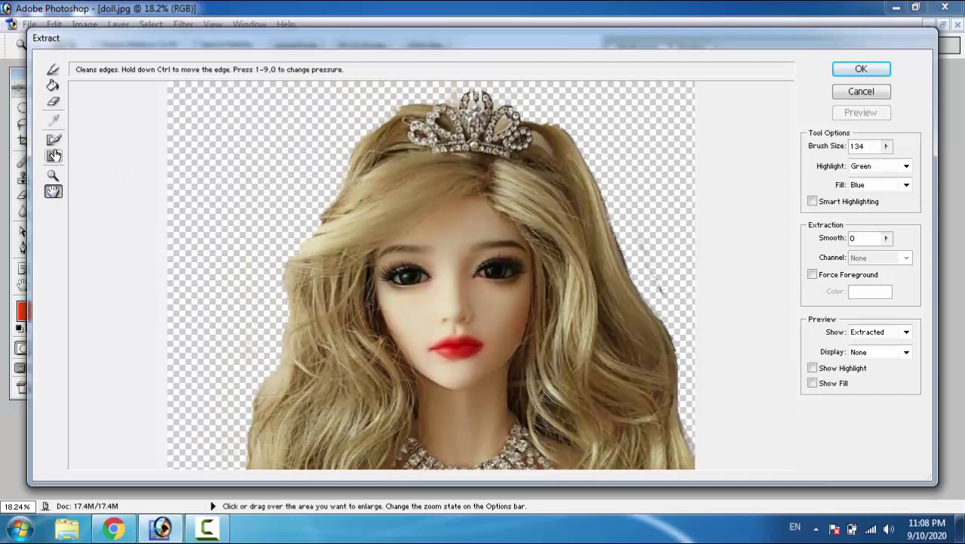
click(54, 106)
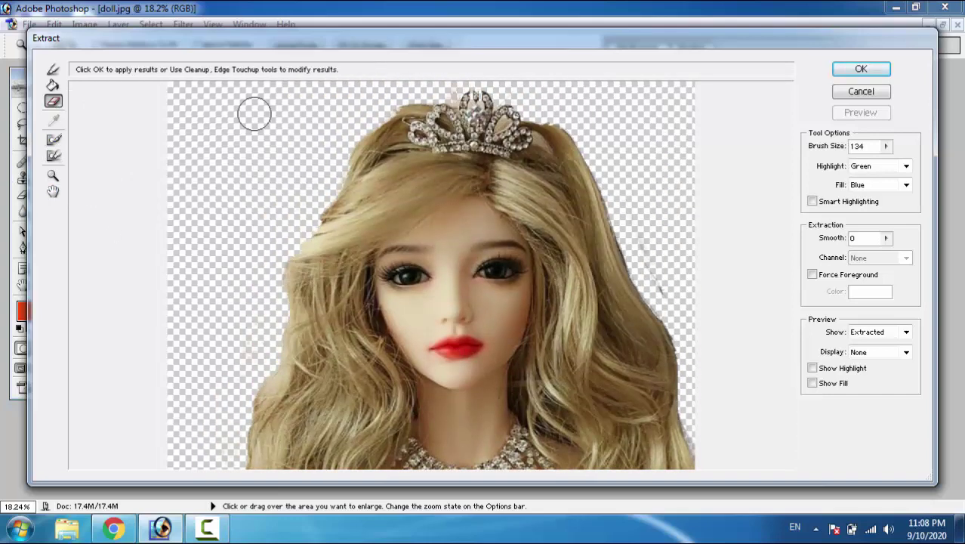
- Turn on Show Highlight and try out the Cleanup, Fill and Edge Touchup tools
click(627, 143)
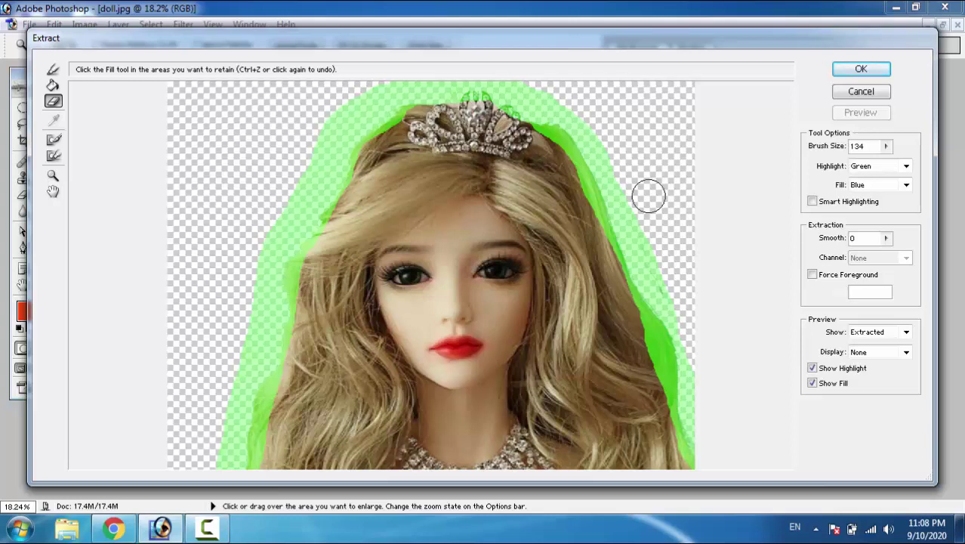
key(alt)
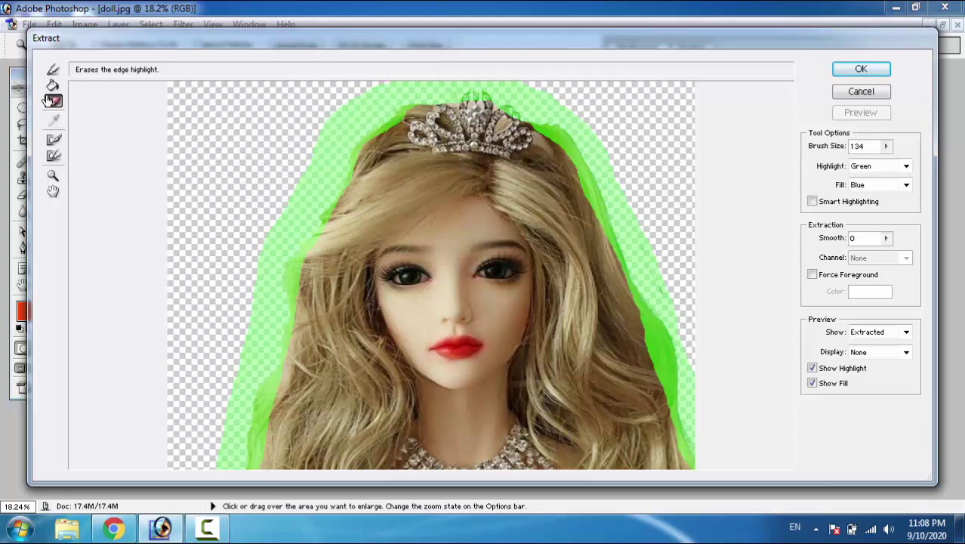
click(53, 140)
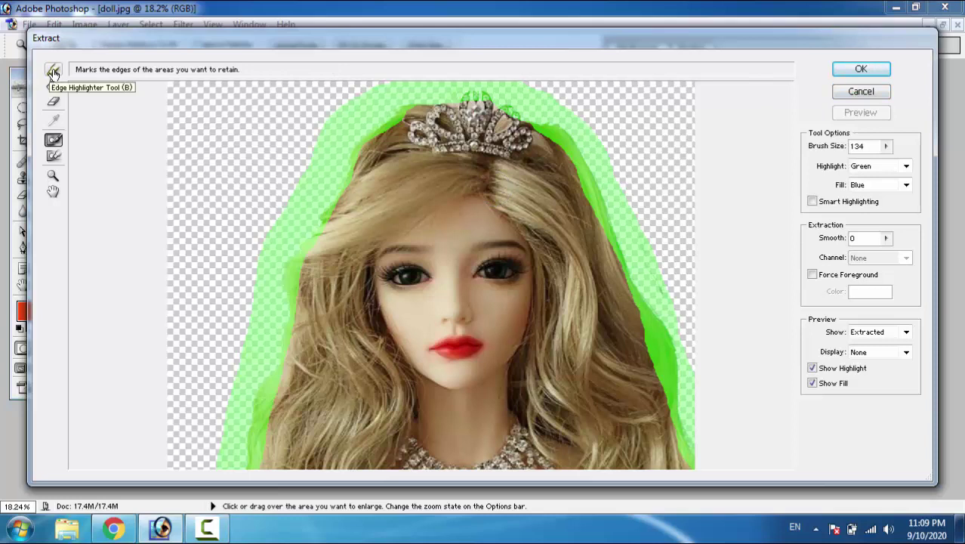
click(54, 89)
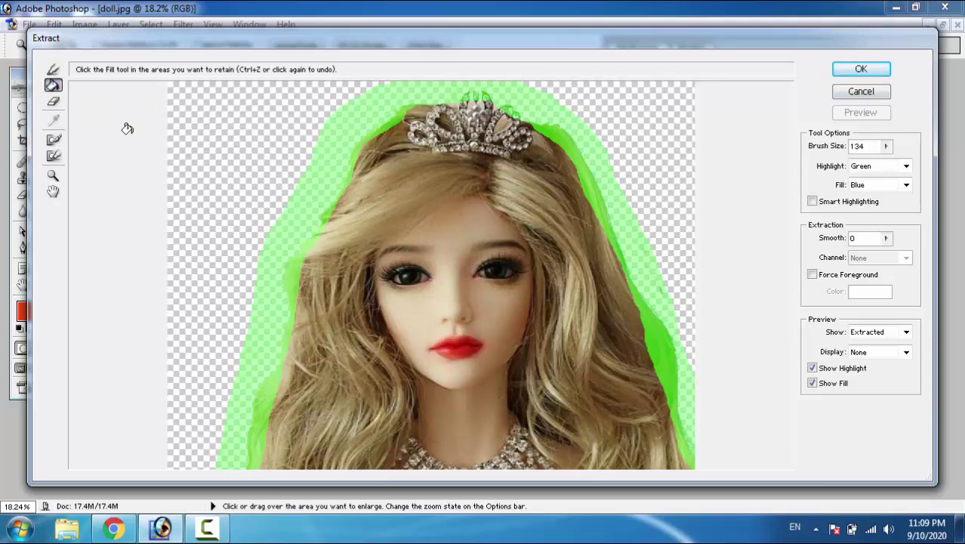
click(54, 140)
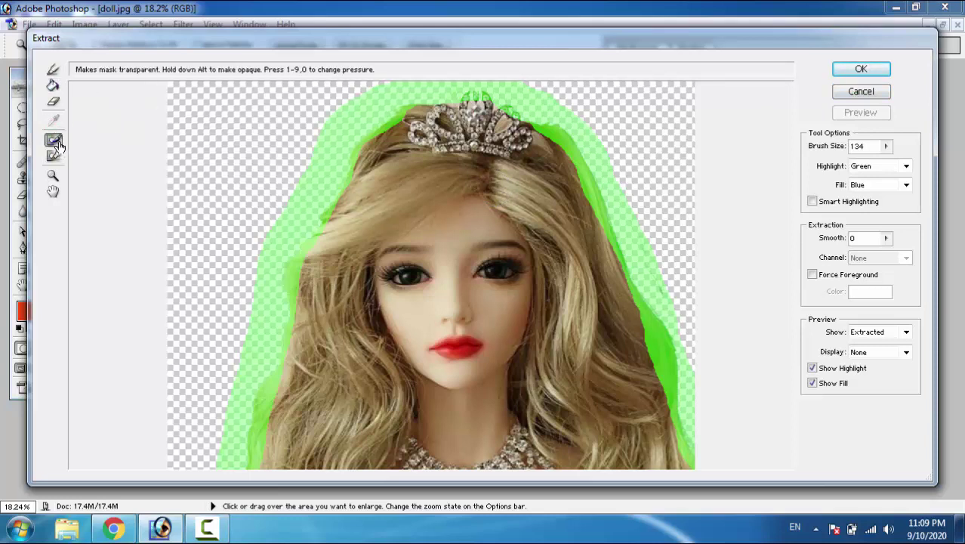
click(54, 156)
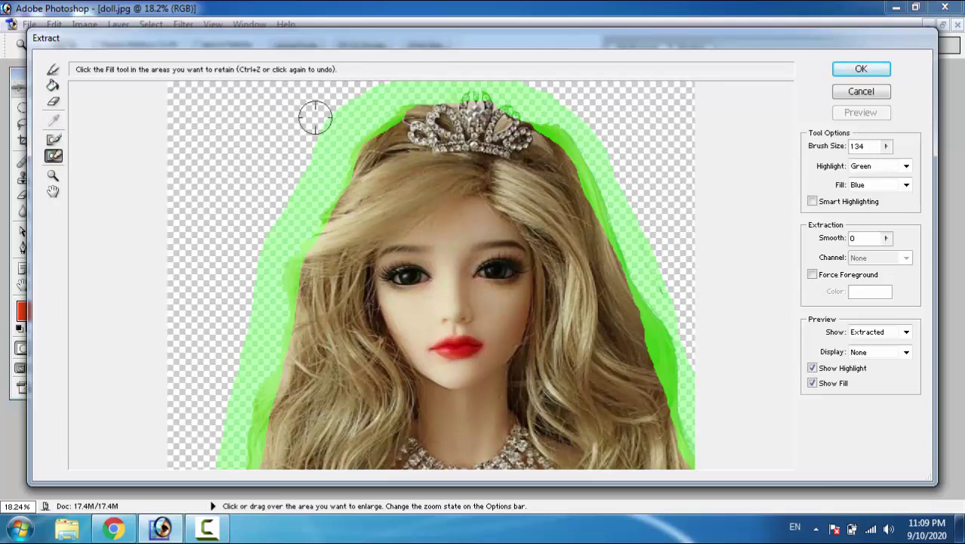
click(57, 138)
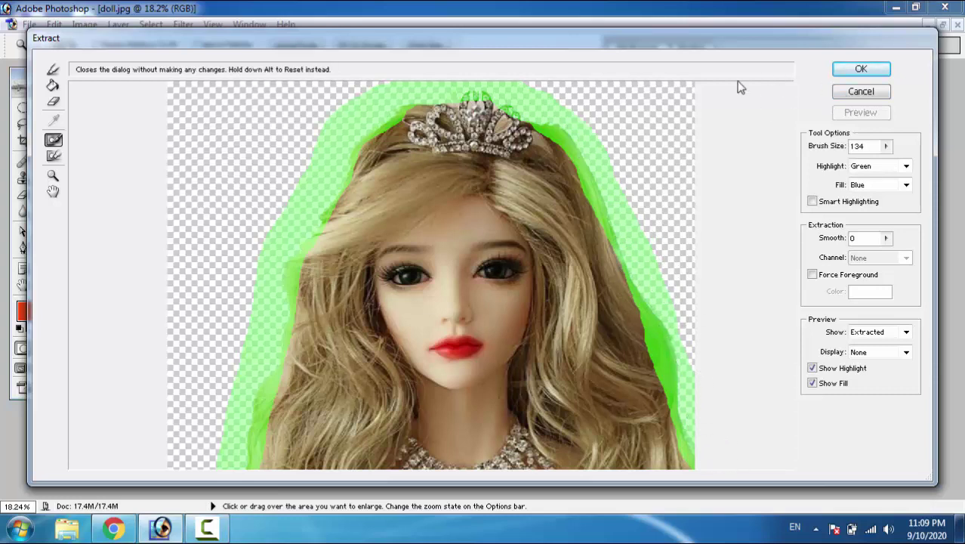
- Zoom the preview out two steps to see the whole doll and apply the extraction
click(53, 191)
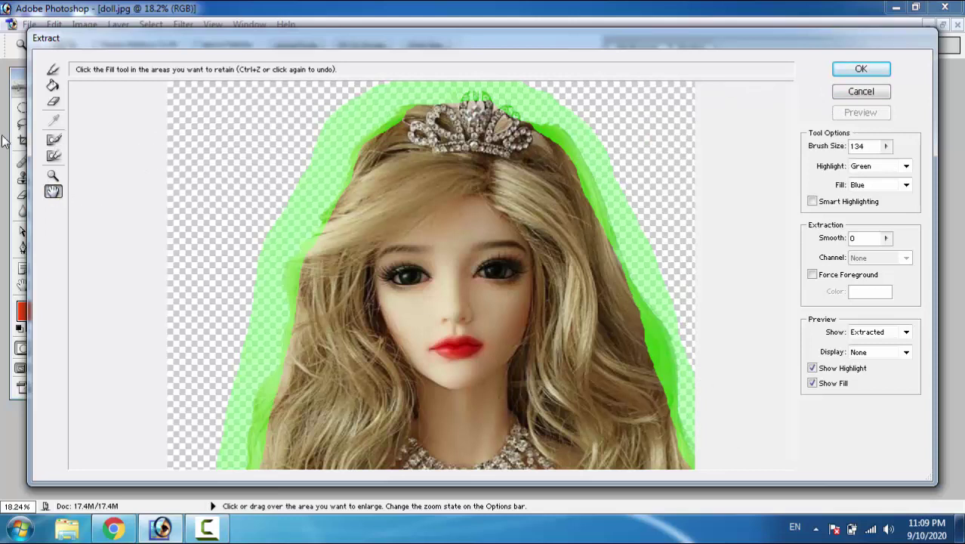
click(52, 178)
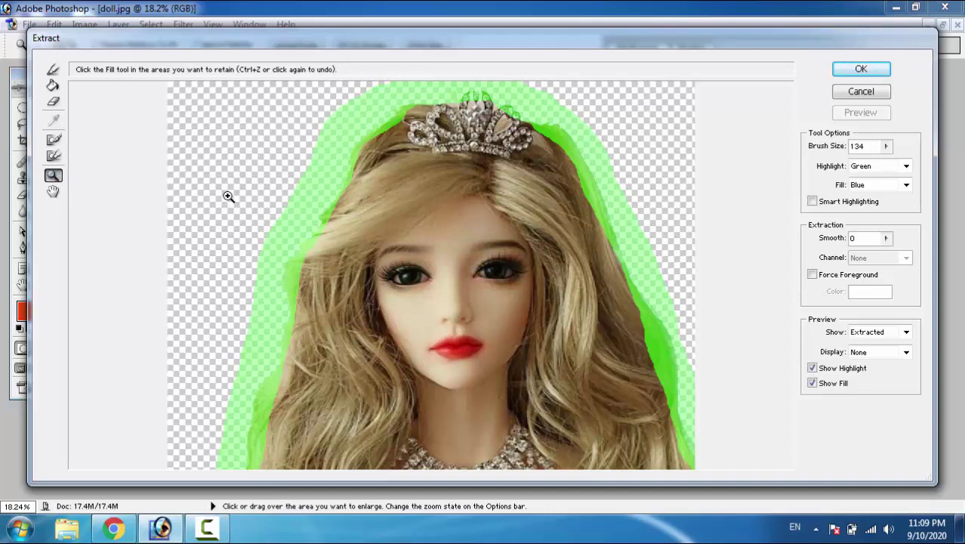
alt+click(228, 196)
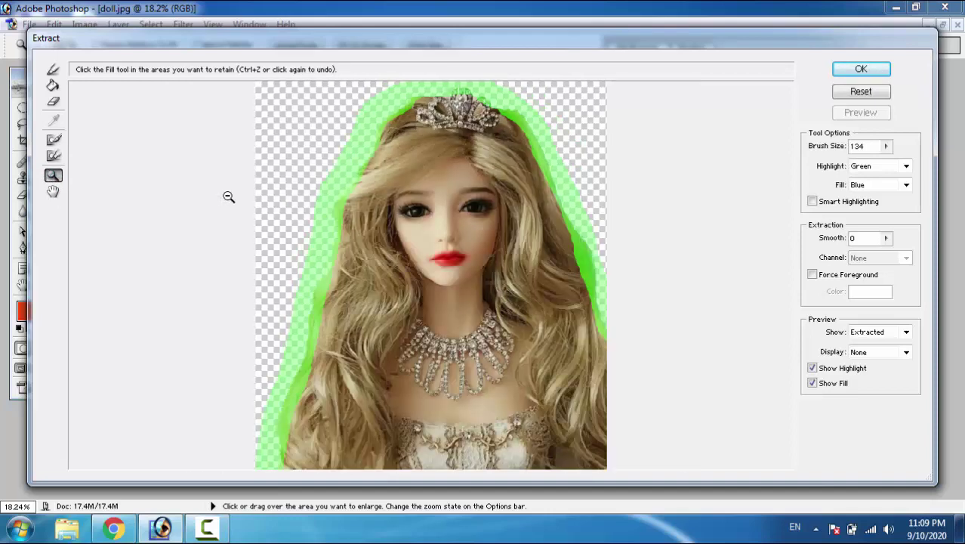
alt+click(228, 196)
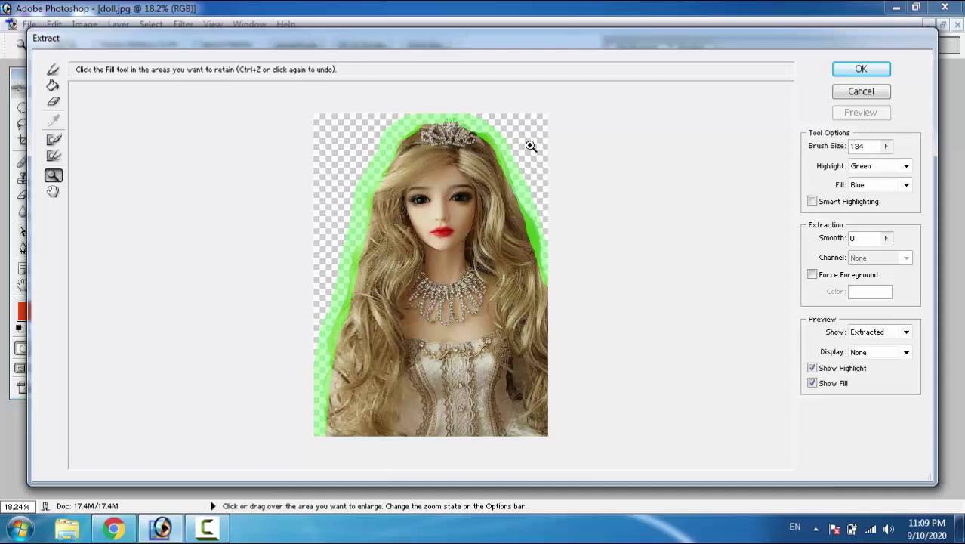
click(861, 69)
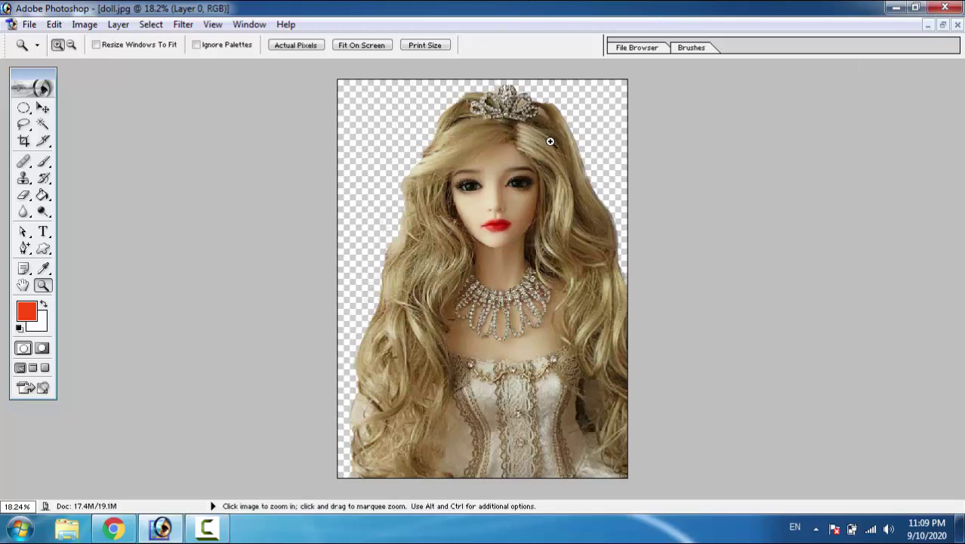
drag(328, 230, 594, 124)
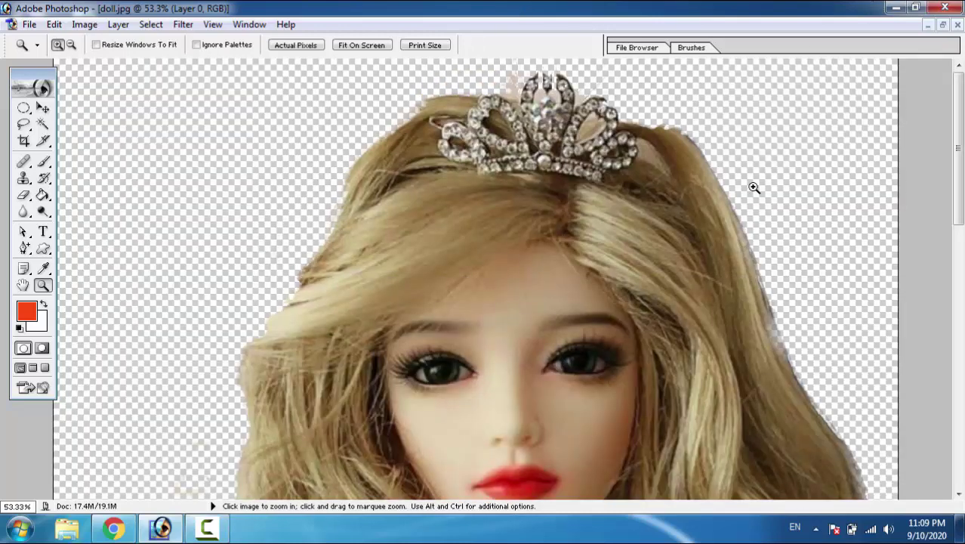
right_click(416, 134)
click(455, 145)
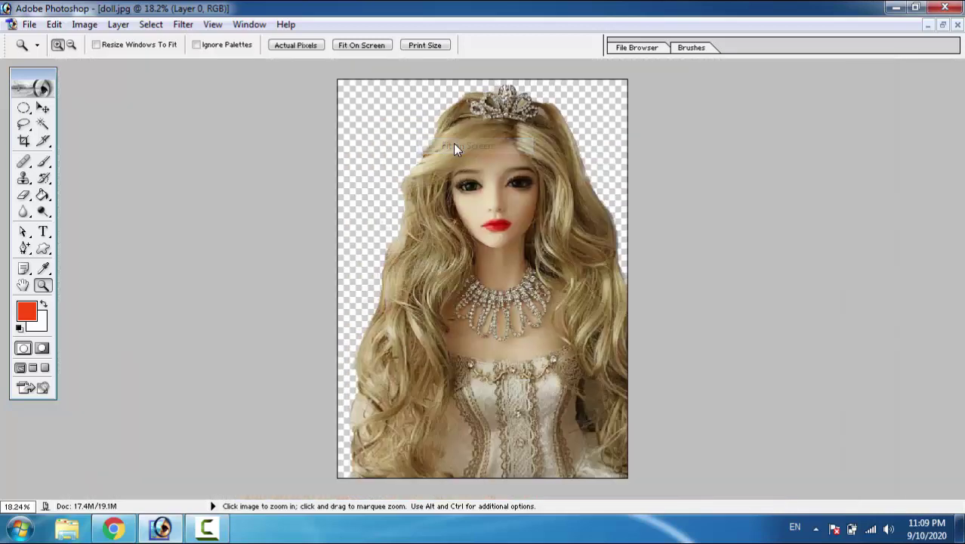
drag(433, 308, 511, 366)
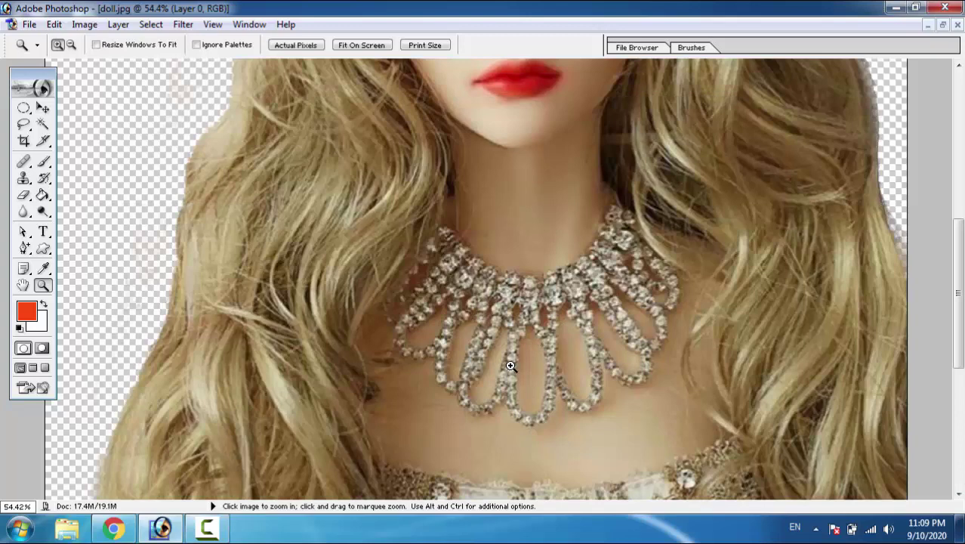
right_click(603, 347)
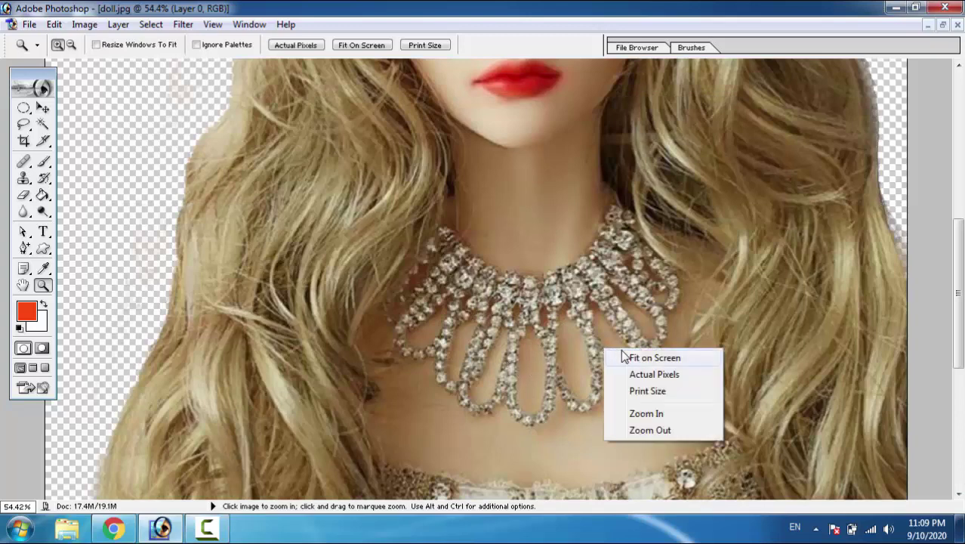
click(625, 359)
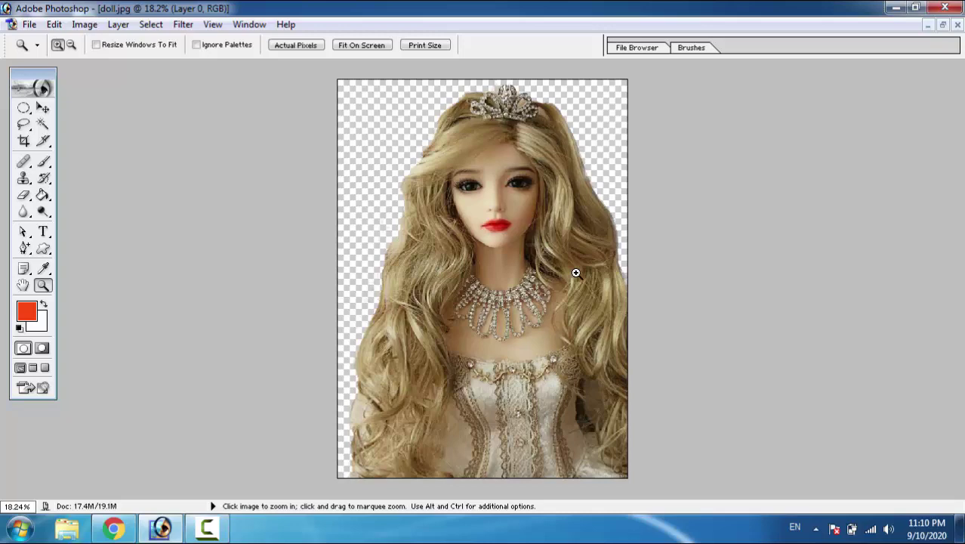
- Select the city-street photo with the bridge from New folder (3) in the Open dialog
key(ctrl+o)
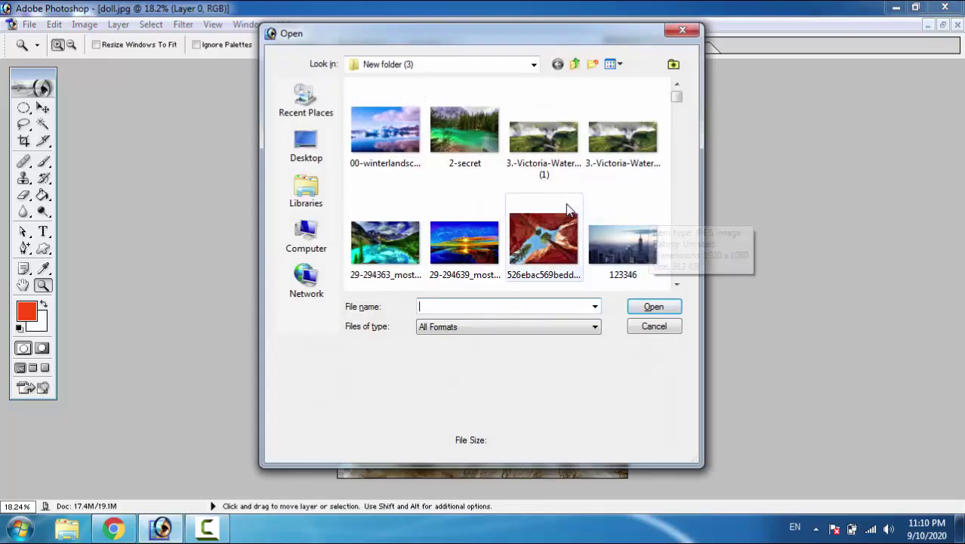
drag(678, 99, 678, 164)
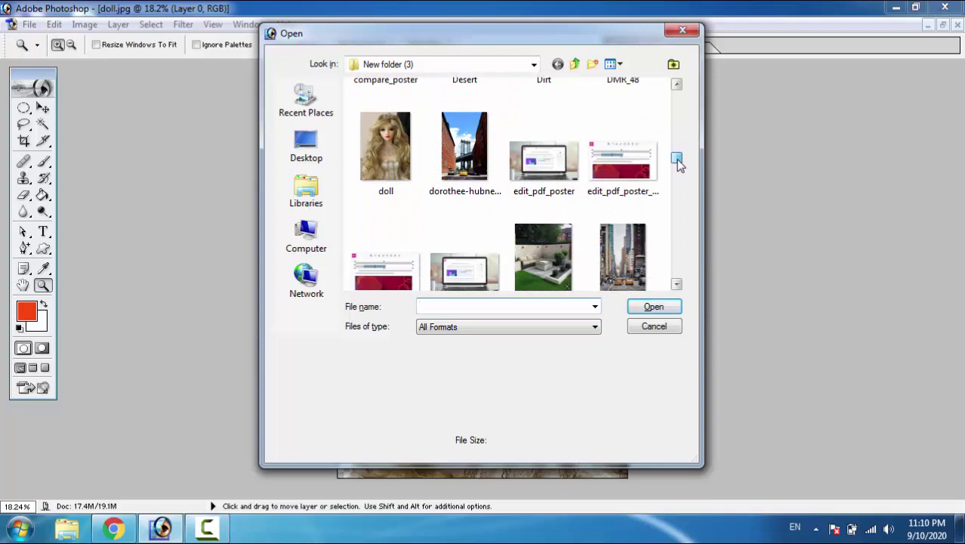
click(456, 146)
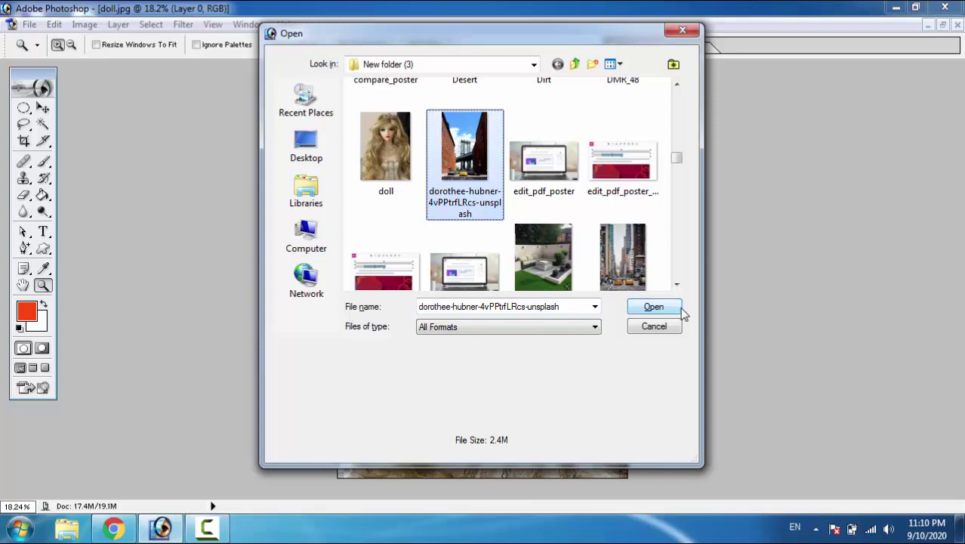
- Open the street photo and place the doll and street windows side by side
click(654, 307)
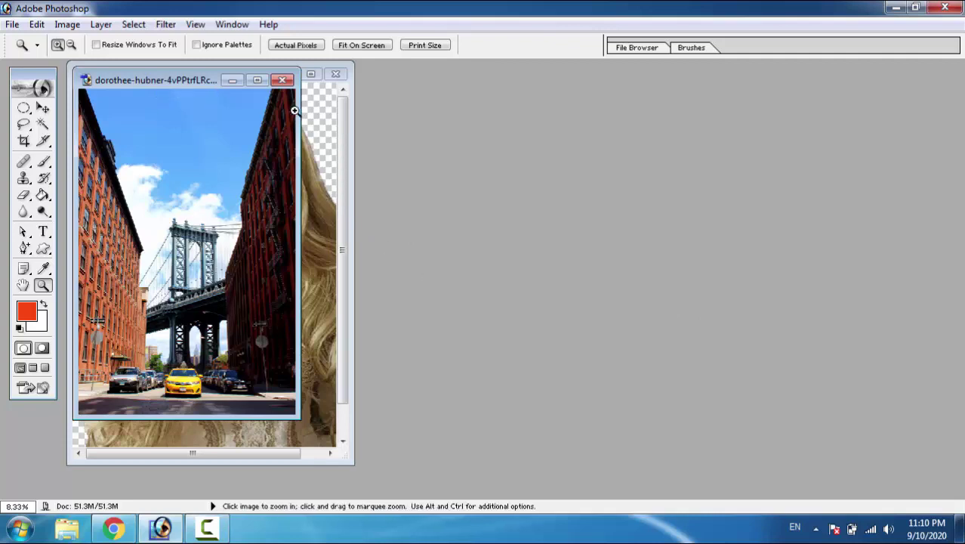
click(312, 142)
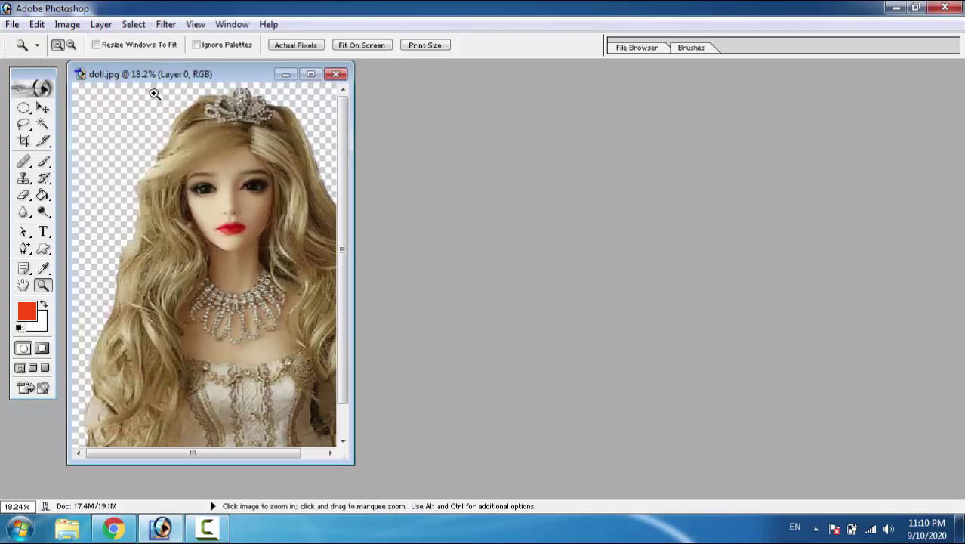
drag(190, 79, 411, 95)
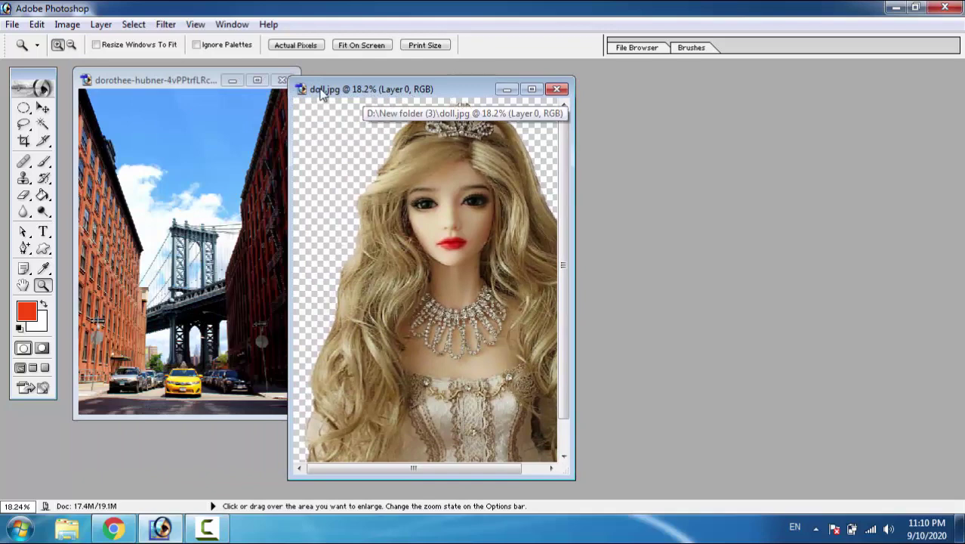
- Drag the cut-out doll onto the street photo as Layer 1 and maximize that window
click(43, 108)
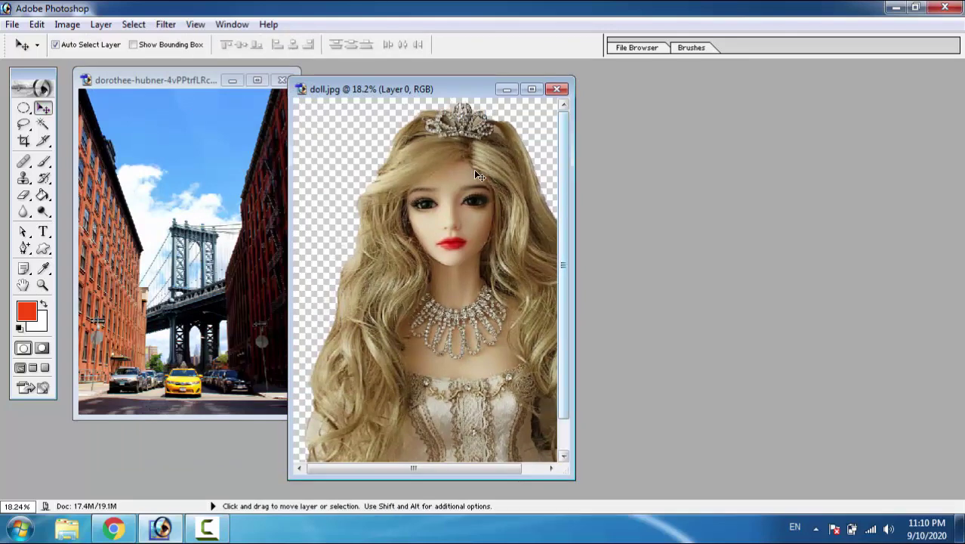
mouse_move(474, 169)
mouse_down()
mouse_move(246, 177)
mouse_move(207, 166)
mouse_up()
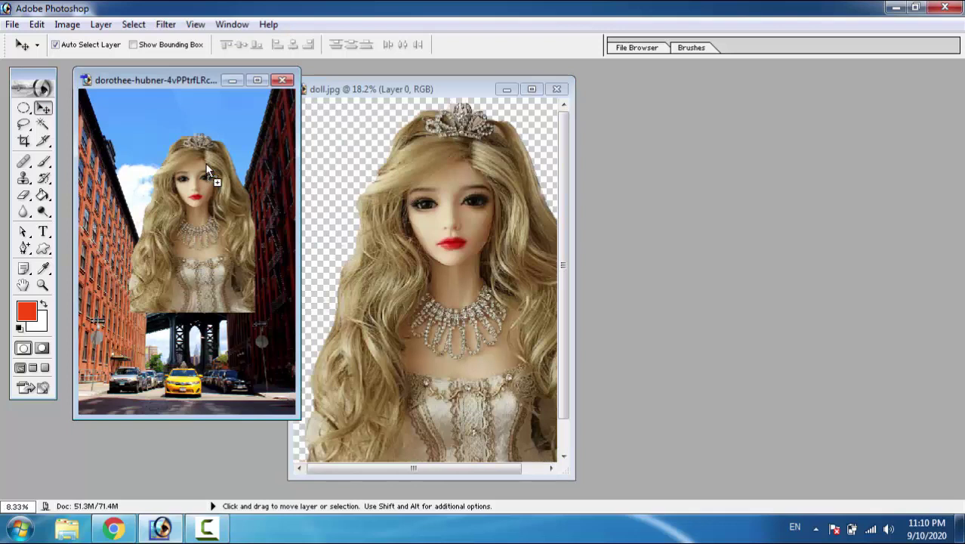
click(257, 80)
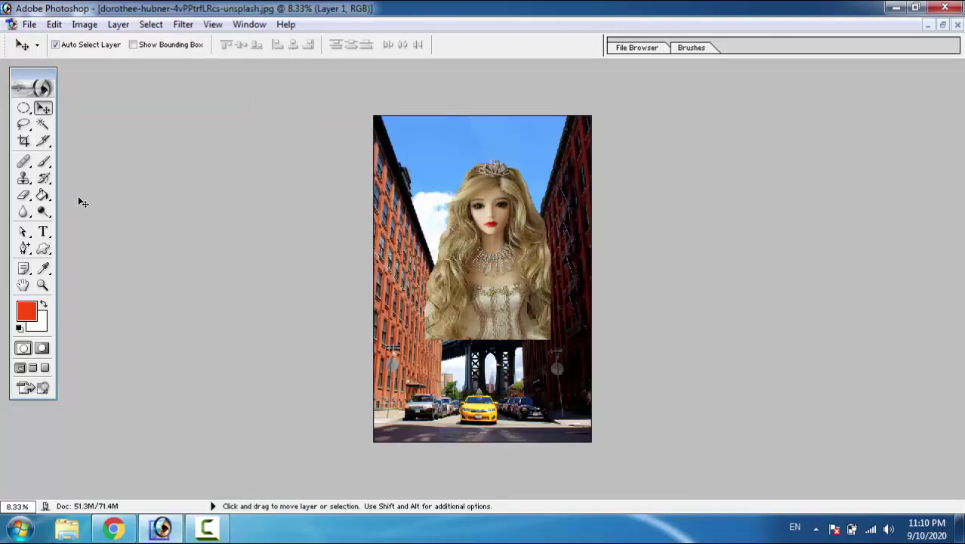
- Fit the street photo on screen, move the doll to the lower-left, and select Background
click(42, 284)
right_click(433, 201)
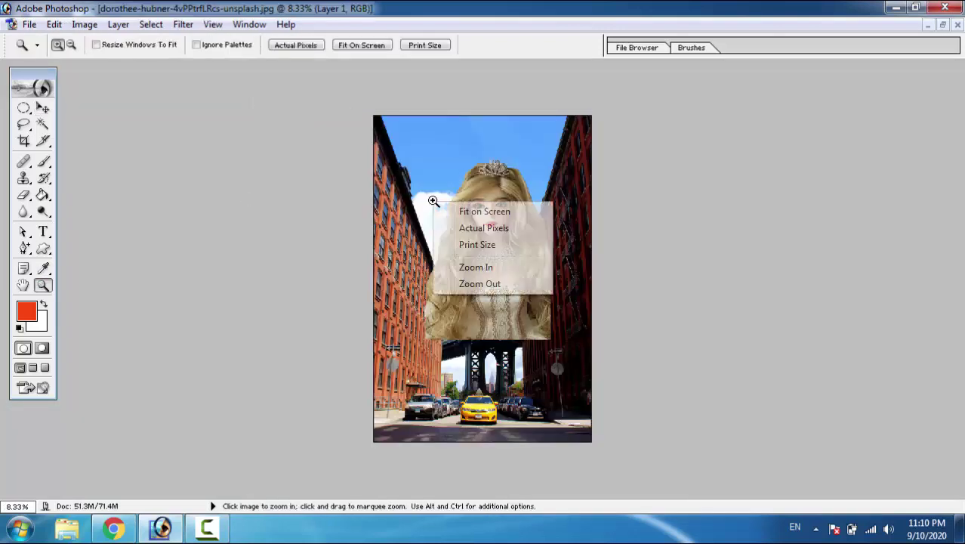
click(475, 212)
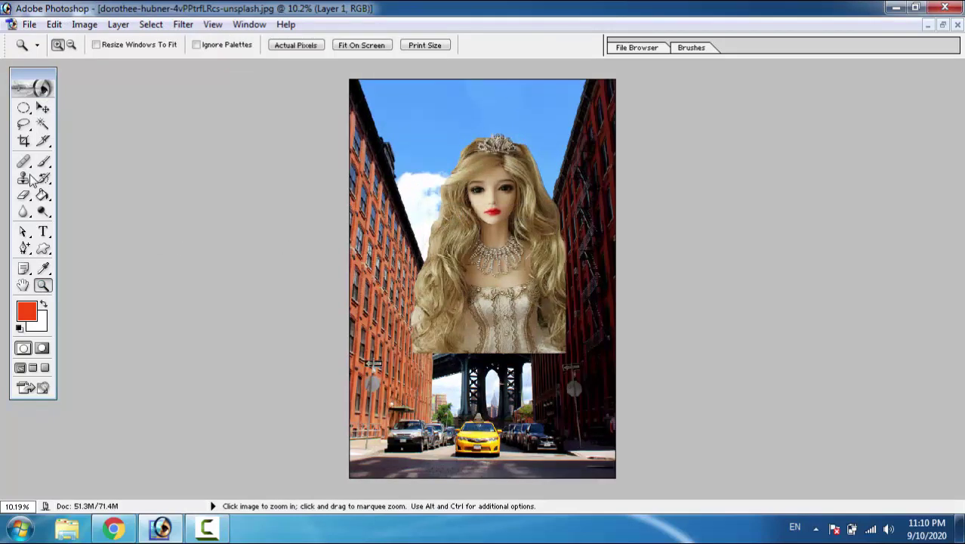
click(43, 108)
mouse_move(465, 225)
mouse_down()
mouse_move(444, 362)
mouse_move(467, 400)
mouse_move(538, 397)
mouse_move(394, 398)
mouse_move(392, 388)
mouse_up()
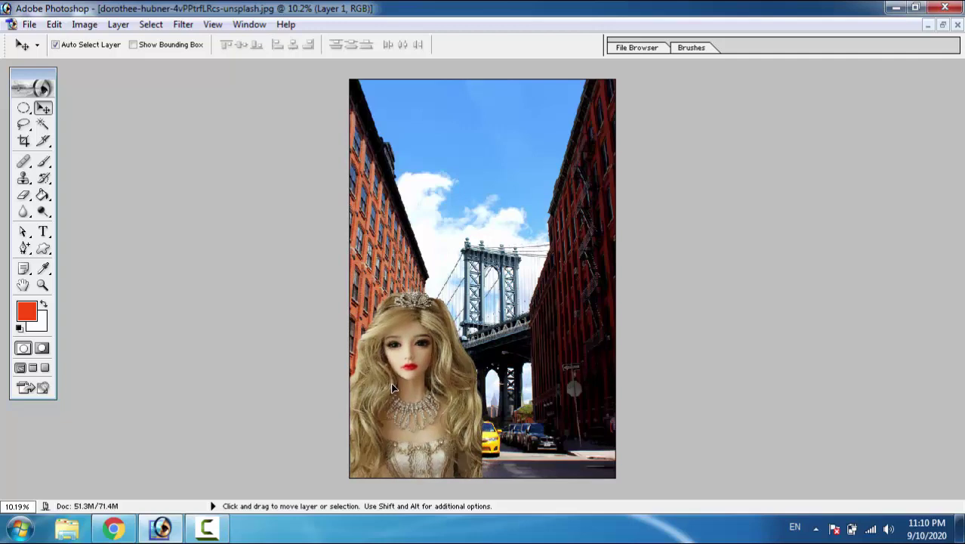
click(581, 306)
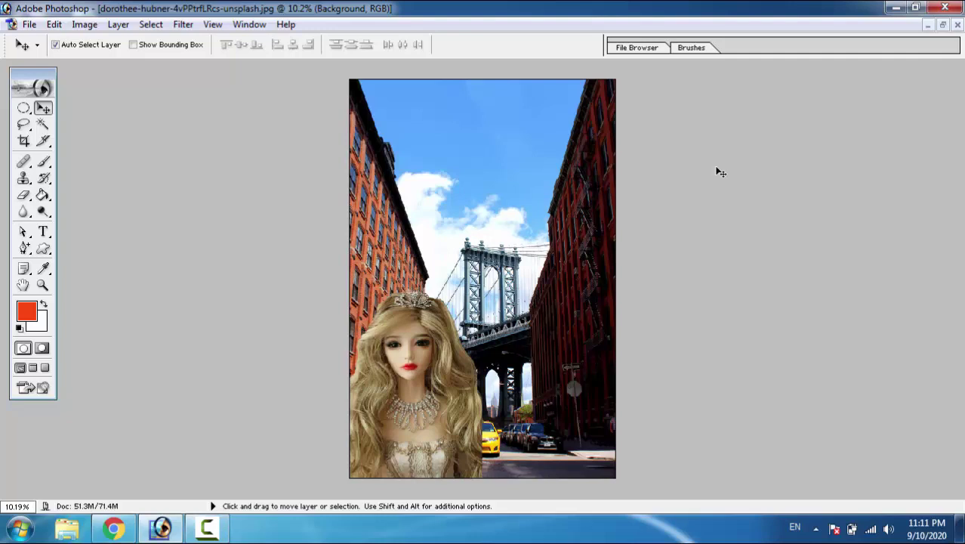
click(212, 24)
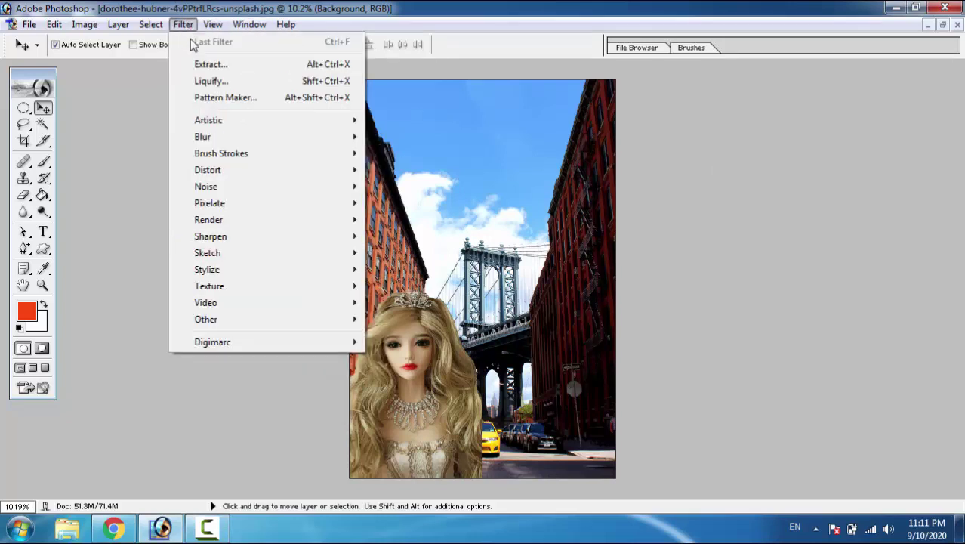
mouse_move(182, 25)
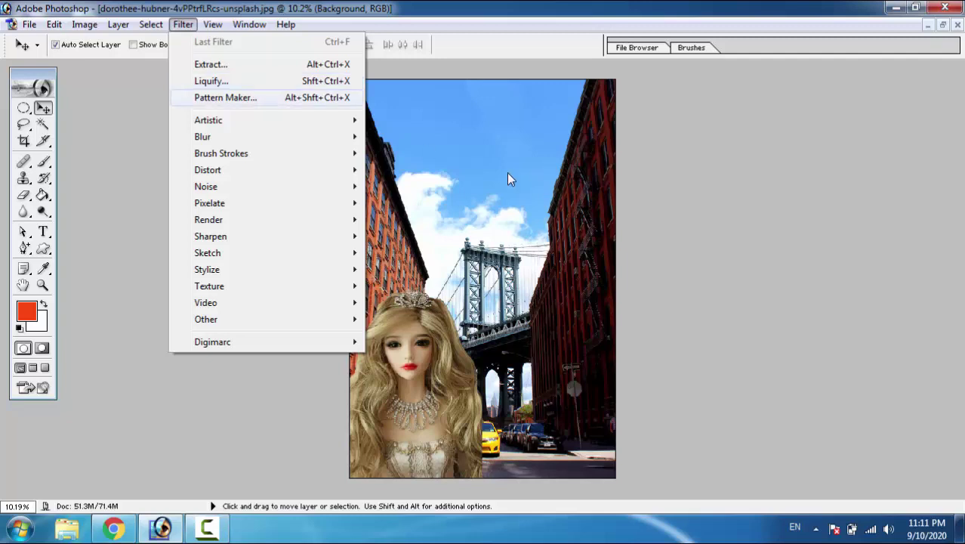
- Close the street document without saving while keeping doll.jpg open
click(616, 189)
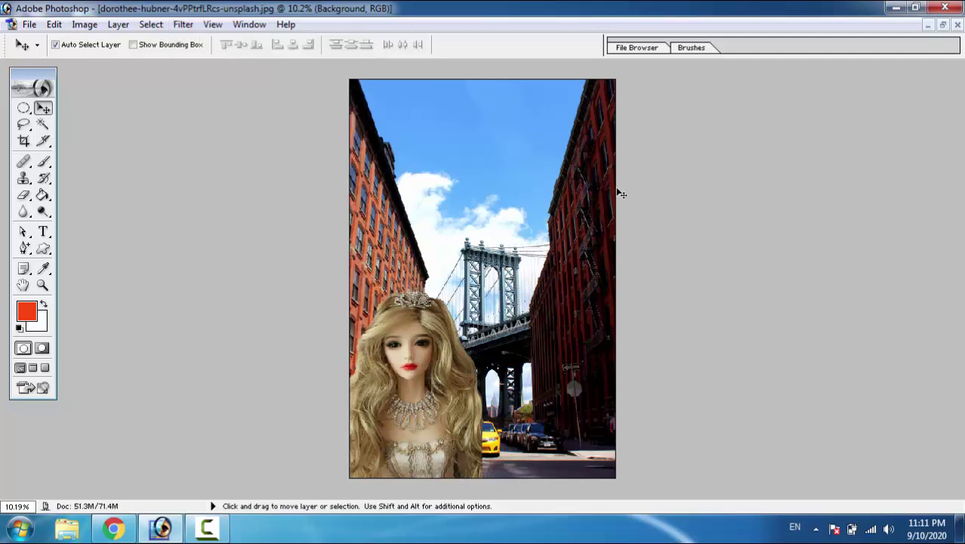
key(ctrl+w)
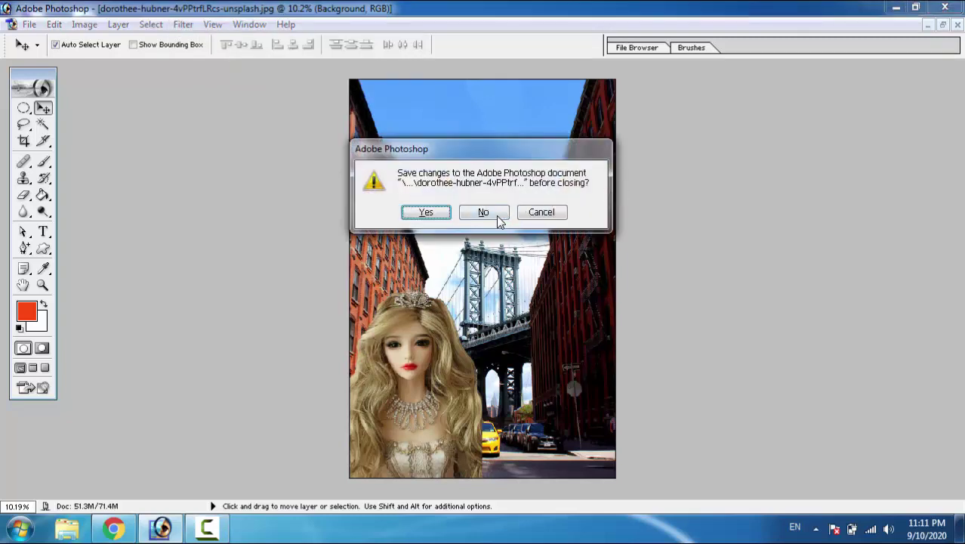
click(496, 215)
key(ctrl+w)
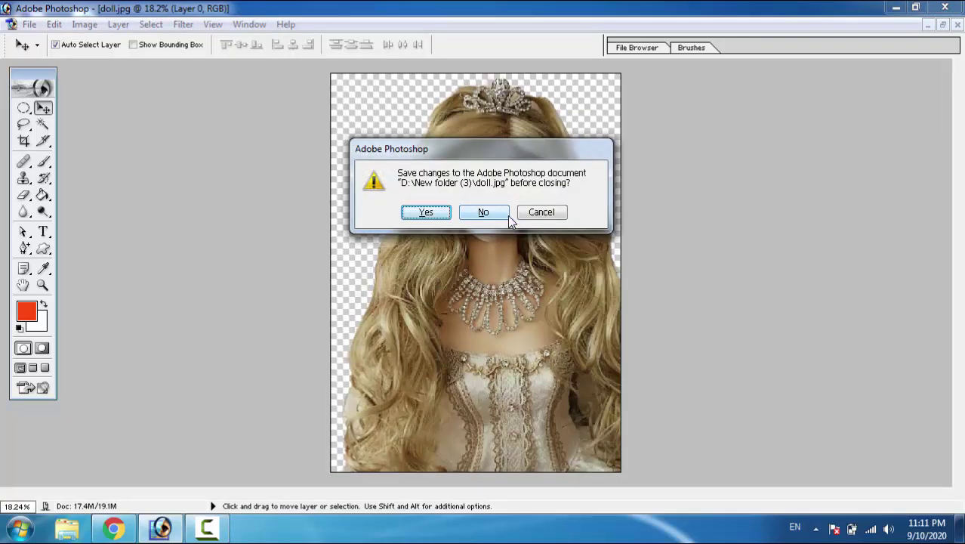
click(540, 215)
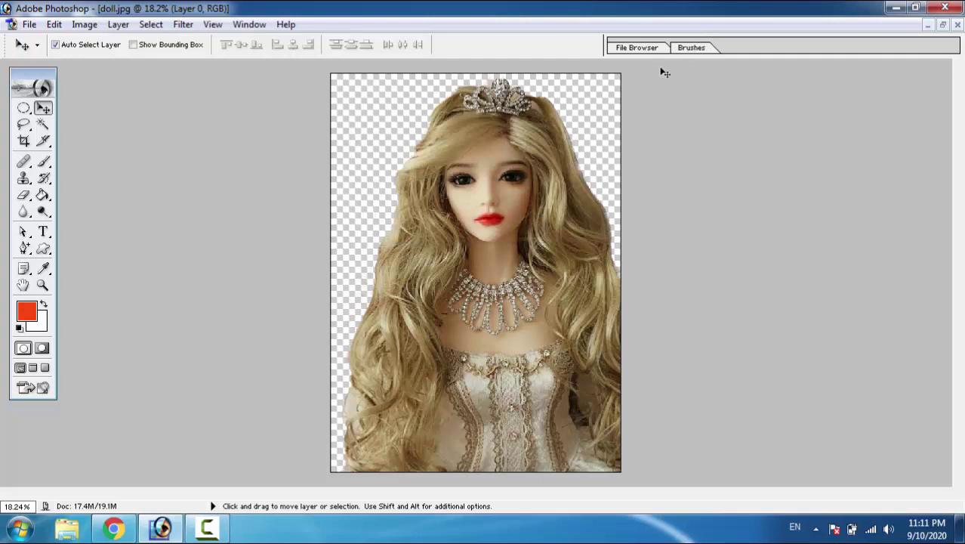
- Marquee-zoom on the doll's face with the Zoom tool
click(43, 284)
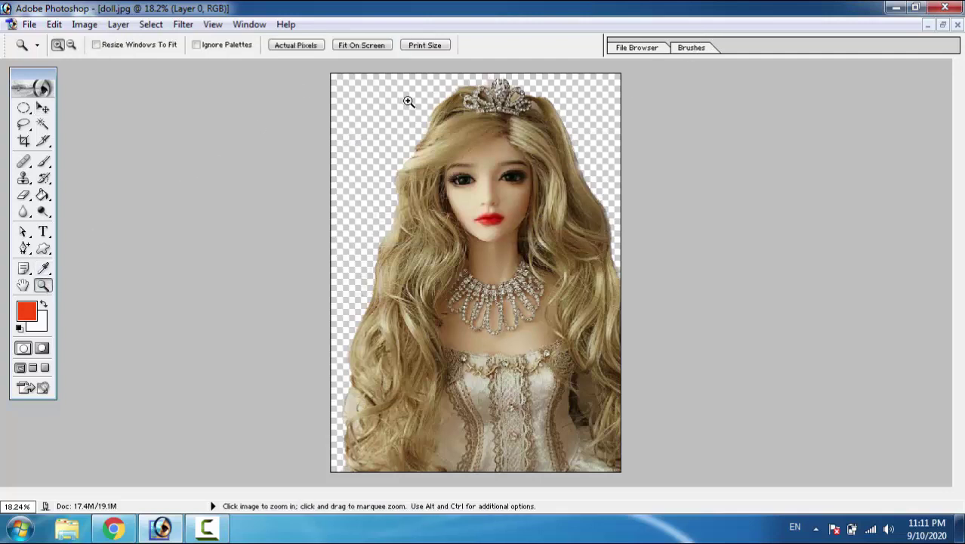
drag(333, 86, 675, 319)
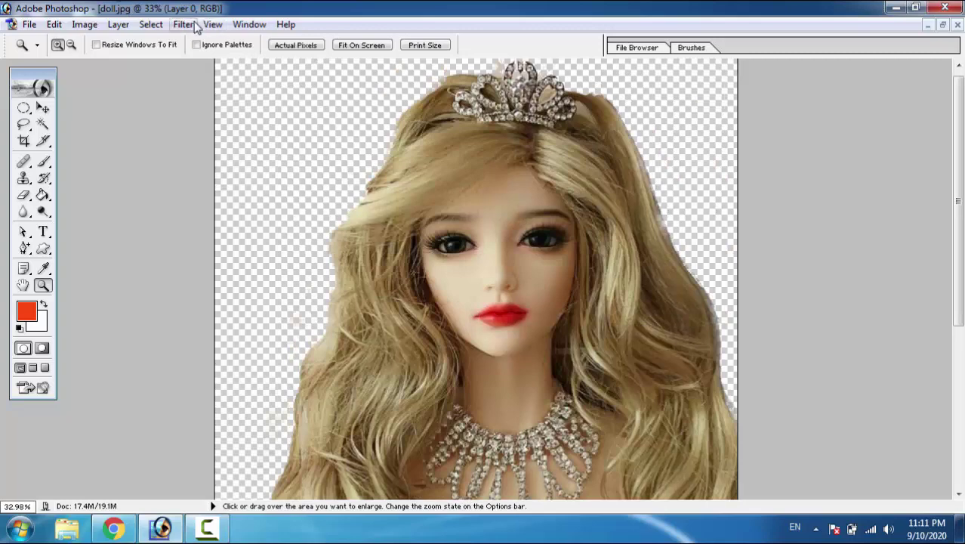
click(183, 24)
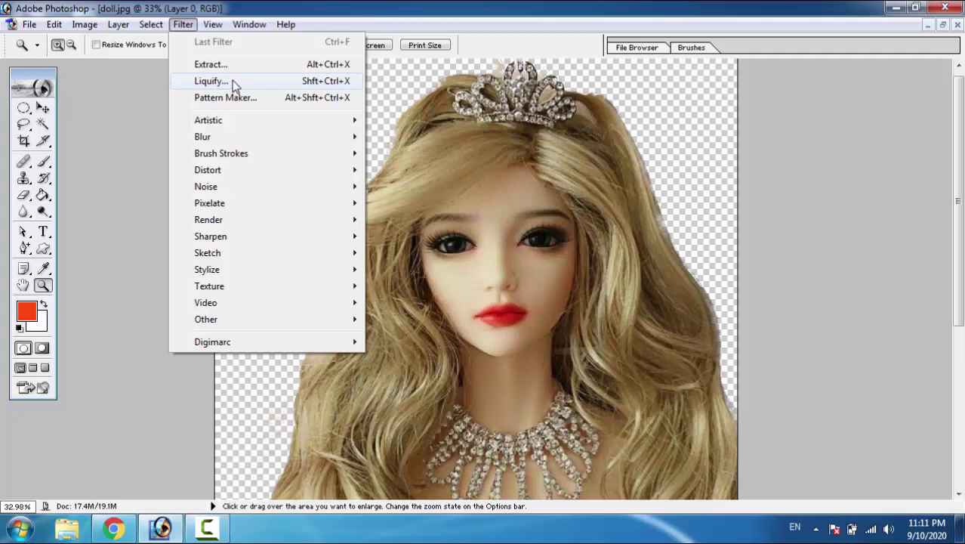
- Open Liquify on the doll cut-out and zoom its preview to 50%
click(241, 80)
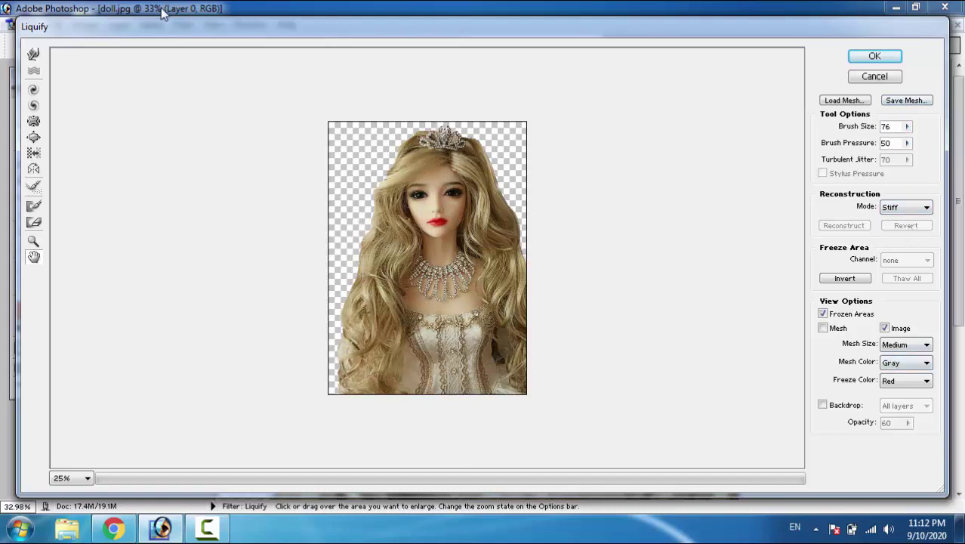
click(33, 241)
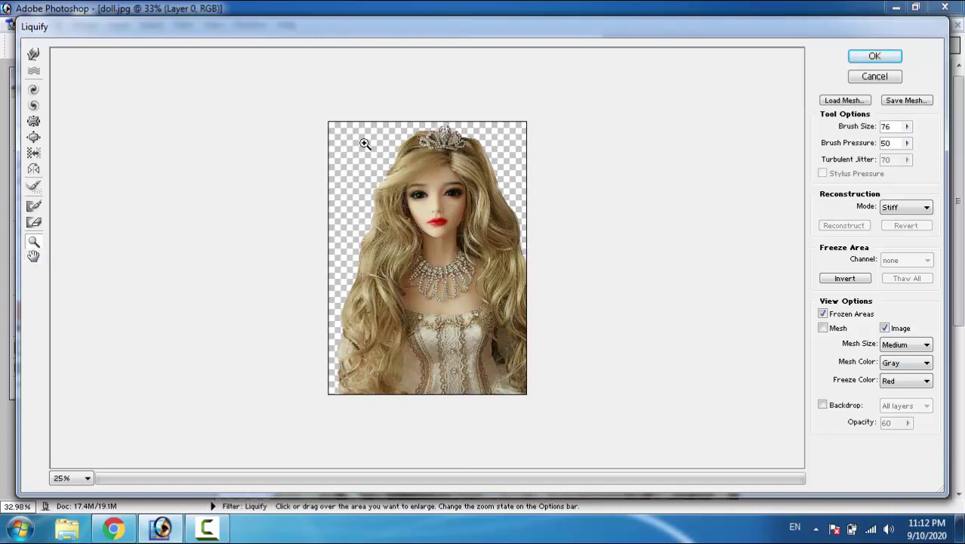
drag(315, 125, 610, 340)
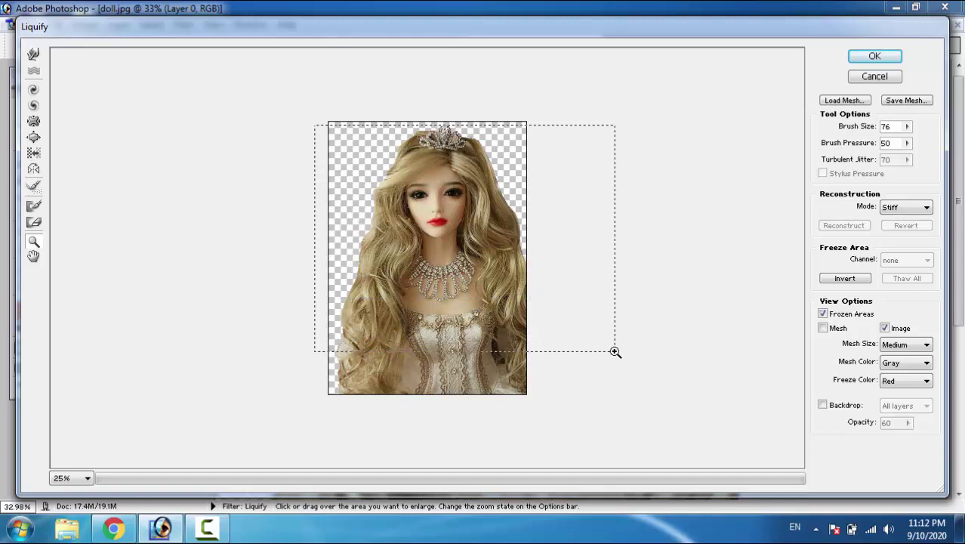
drag(610, 340, 616, 351)
mouse_move(321, 130)
mouse_down()
mouse_move(502, 321)
mouse_move(551, 350)
mouse_up()
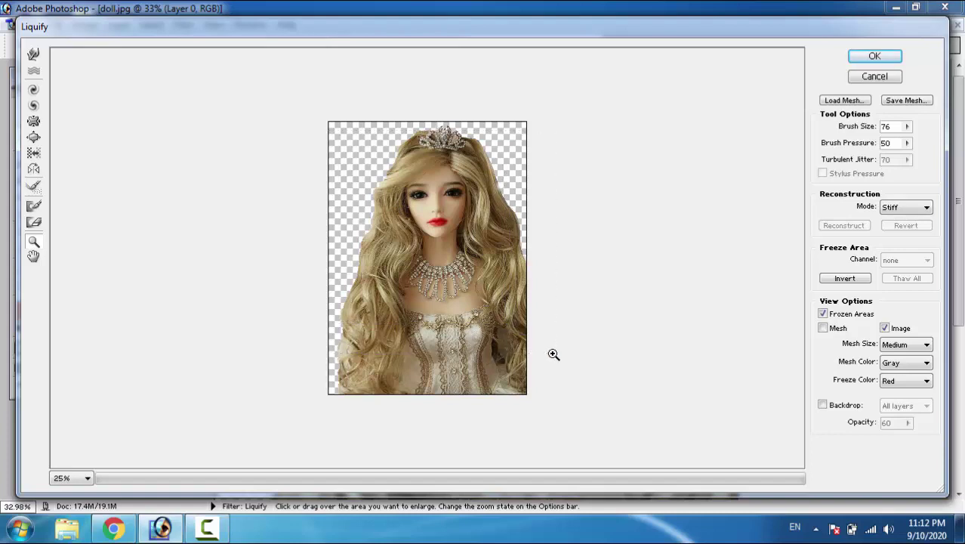
click(428, 265)
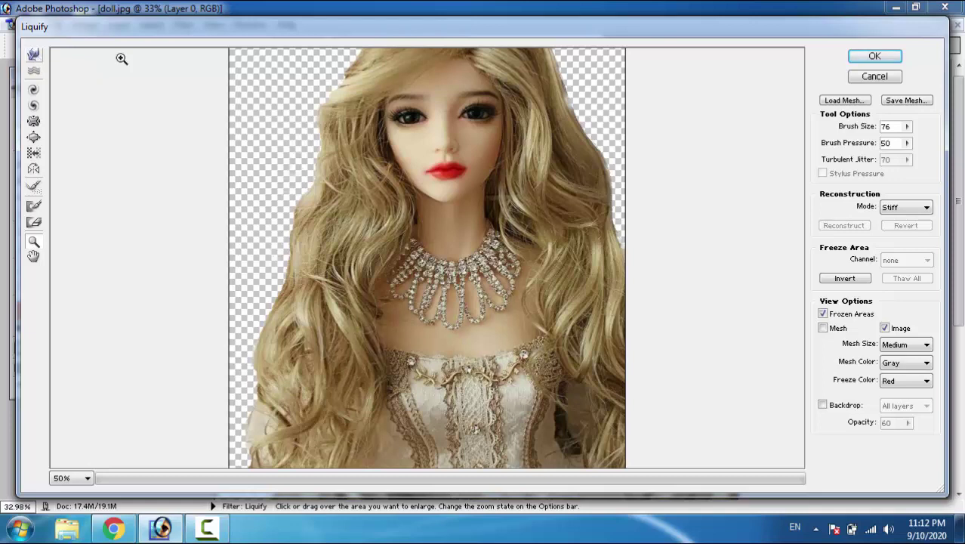
- Smear both of the doll's eyes downward with Forward Warp
click(34, 55)
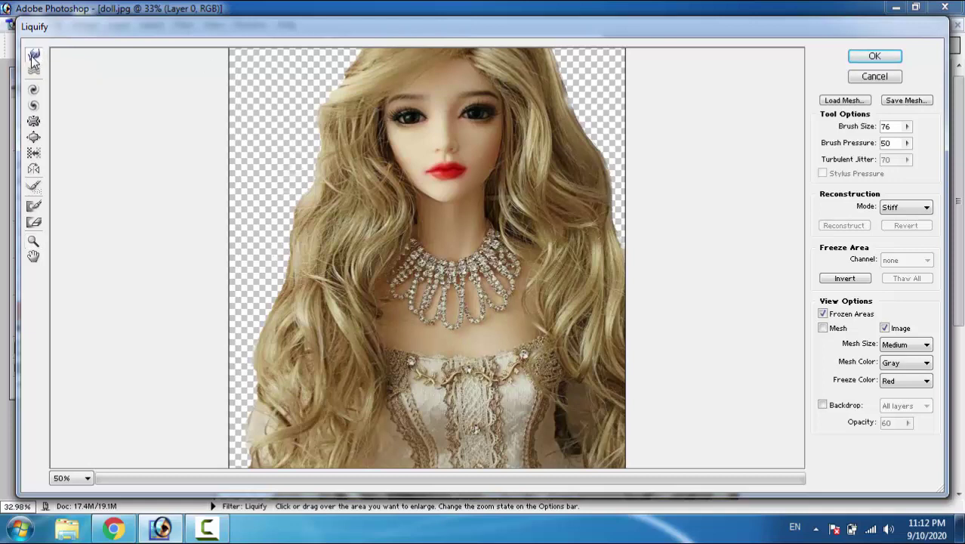
drag(412, 121, 420, 163)
key(ctrl+z)
drag(419, 128, 408, 154)
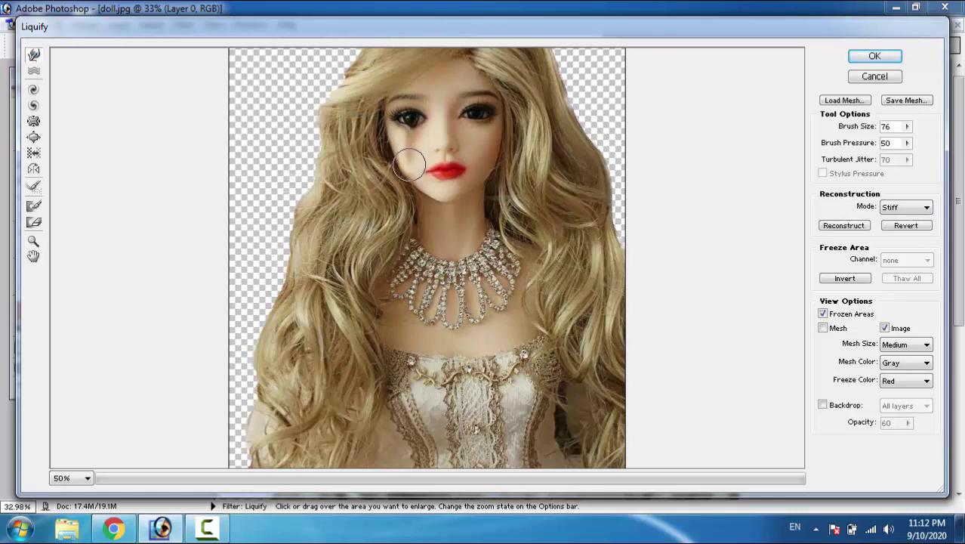
drag(477, 114, 480, 147)
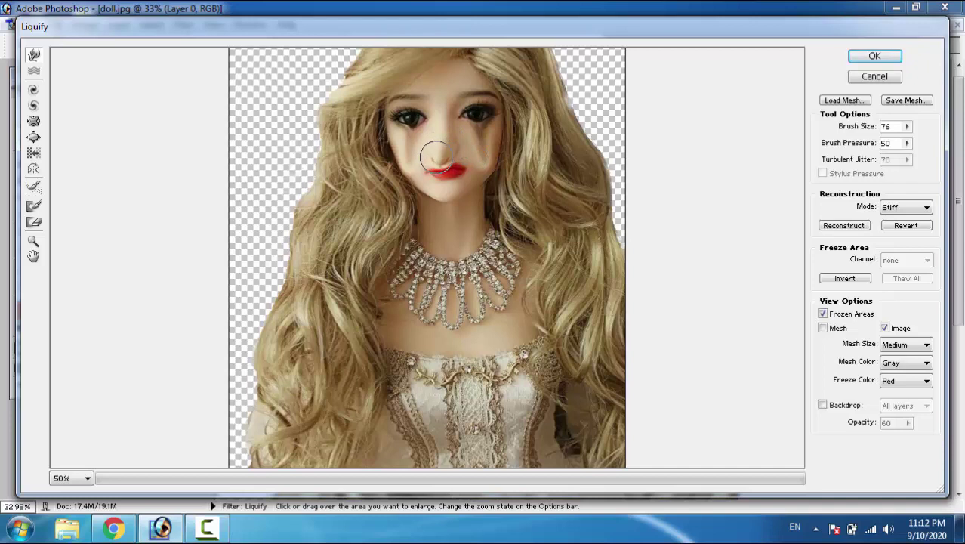
- Warp the nose upward and pull the lips out of shape
mouse_move(440, 153)
mouse_down()
mouse_move(453, 149)
mouse_move(456, 168)
mouse_move(442, 174)
mouse_up()
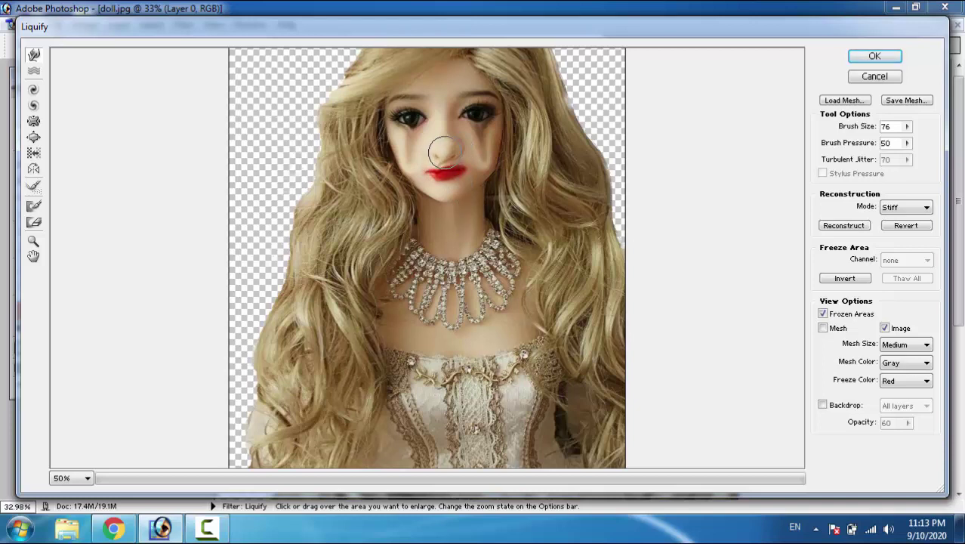
mouse_move(443, 152)
mouse_down()
mouse_move(445, 134)
mouse_move(444, 157)
mouse_up()
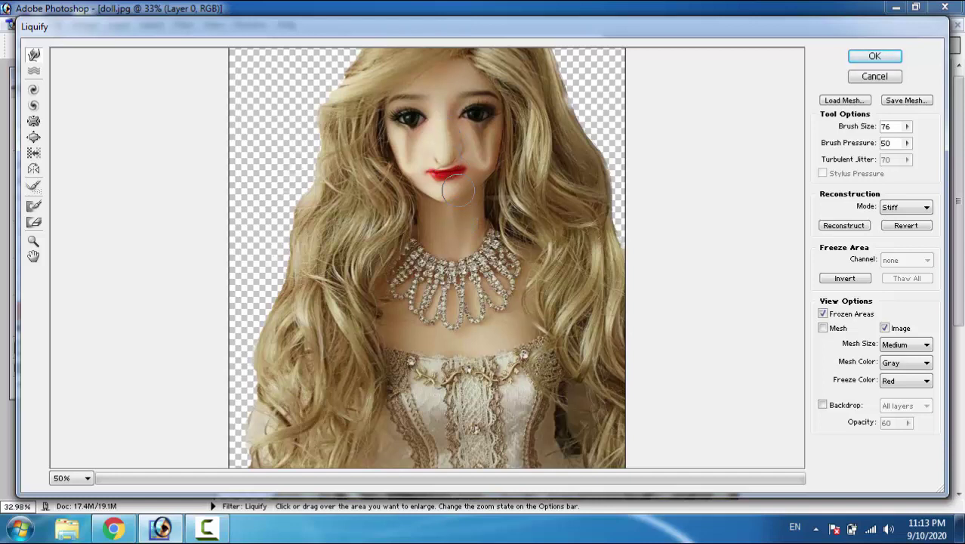
mouse_move(446, 155)
mouse_down()
mouse_move(443, 147)
mouse_move(449, 155)
mouse_up()
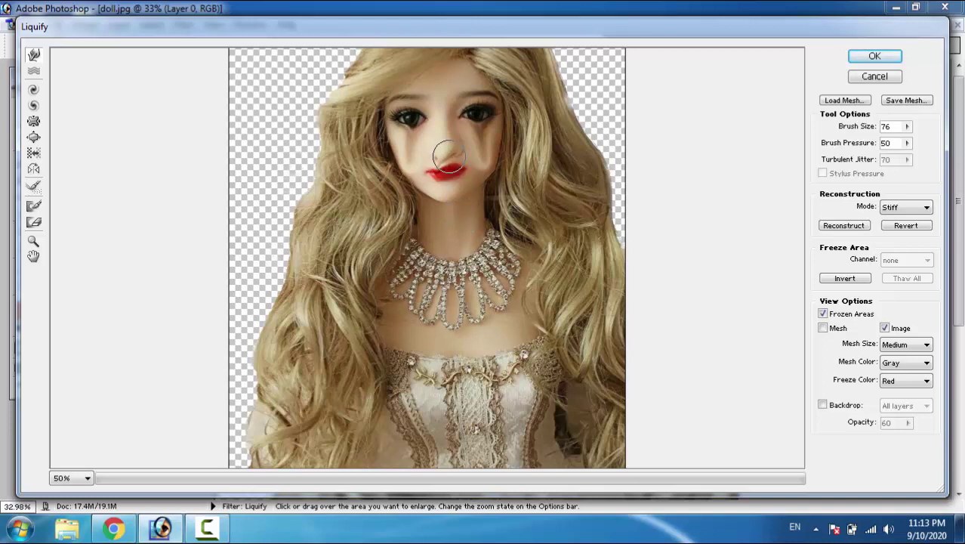
drag(449, 156, 447, 154)
mouse_move(443, 110)
mouse_down()
mouse_move(434, 175)
mouse_move(452, 220)
mouse_up()
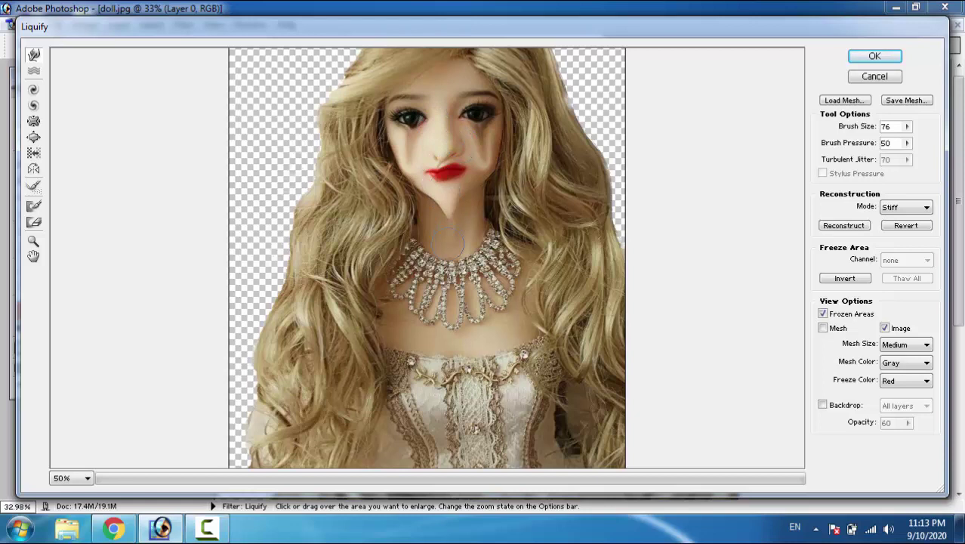
- Pull both jaws outward, stretch the necklace strands down, then step back a warp
drag(478, 183, 494, 204)
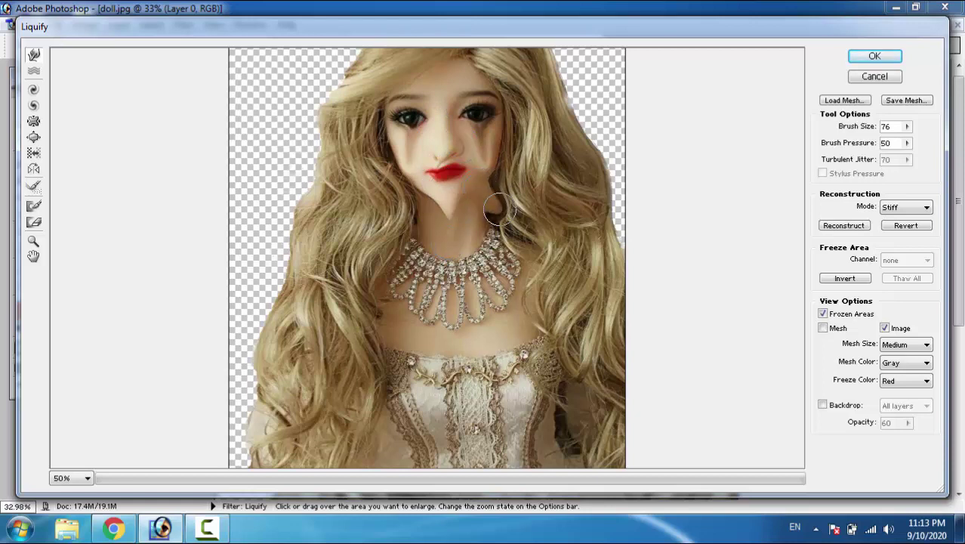
drag(416, 188, 406, 216)
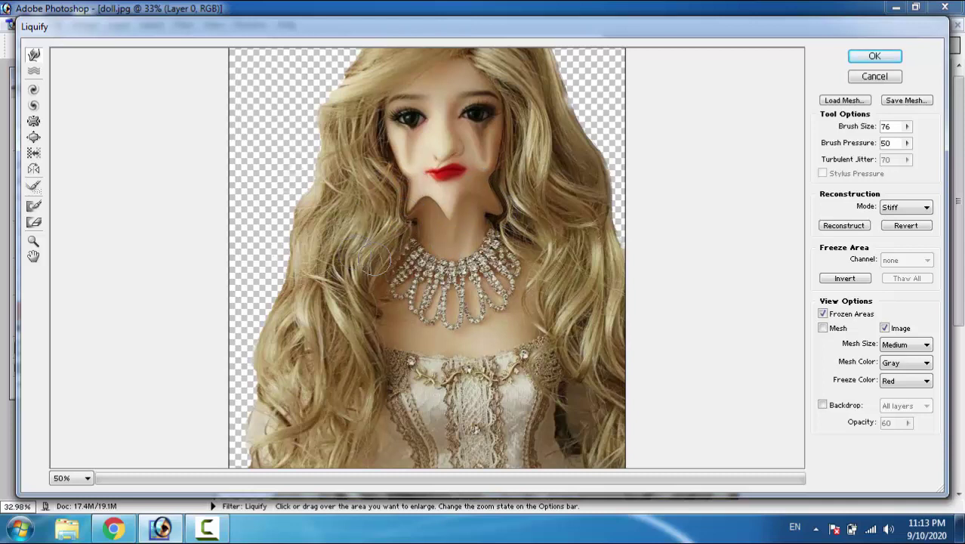
drag(420, 262, 427, 333)
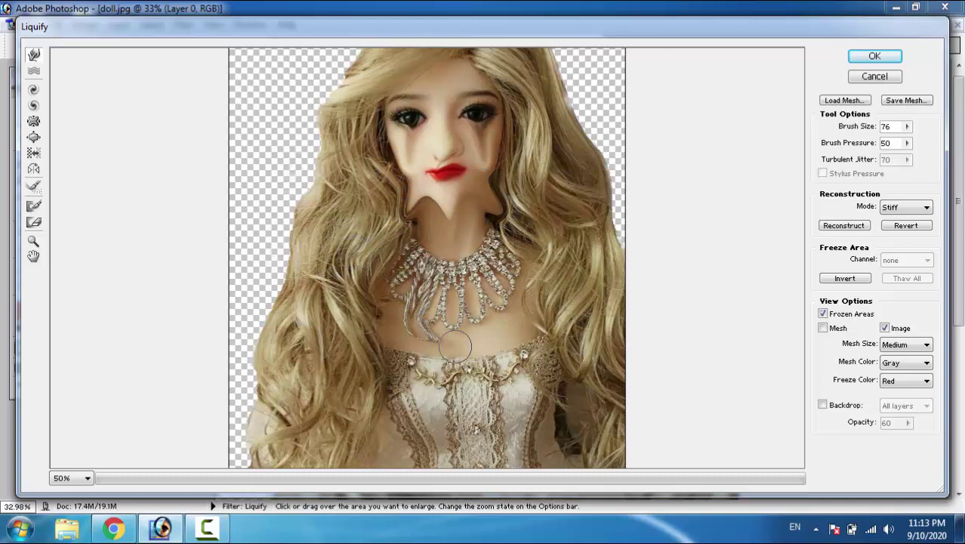
drag(482, 266, 479, 337)
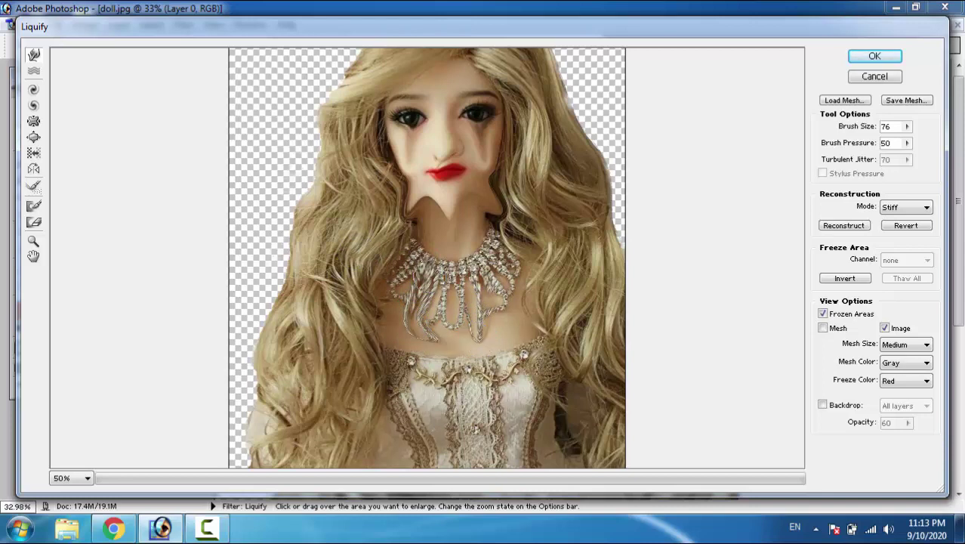
key(ctrl+alt+z)
- Step back the earlier warps and smear the eyes with the Turbulence tool
key(ctrl+alt+z)
key(ctrl+alt+z)
key(ctrl+alt+z)
key(ctrl+alt+z)
key(ctrl+alt+z)
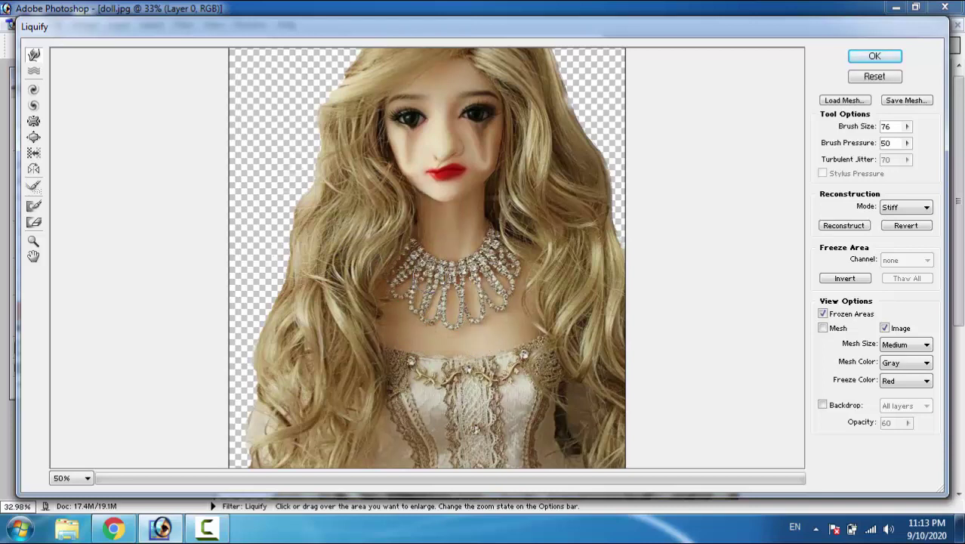
key(ctrl+alt+z)
key(ctrl+alt+z)
key(ctrl+alt+z)
key(ctrl+alt+z)
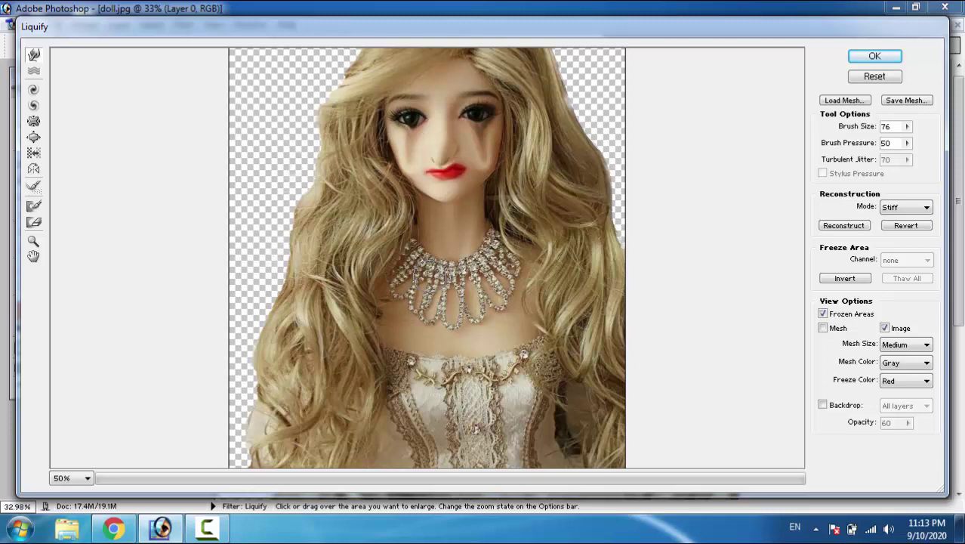
key(ctrl+alt+z)
key(ctrl+alt+z)
key(ctrl+alt+z)
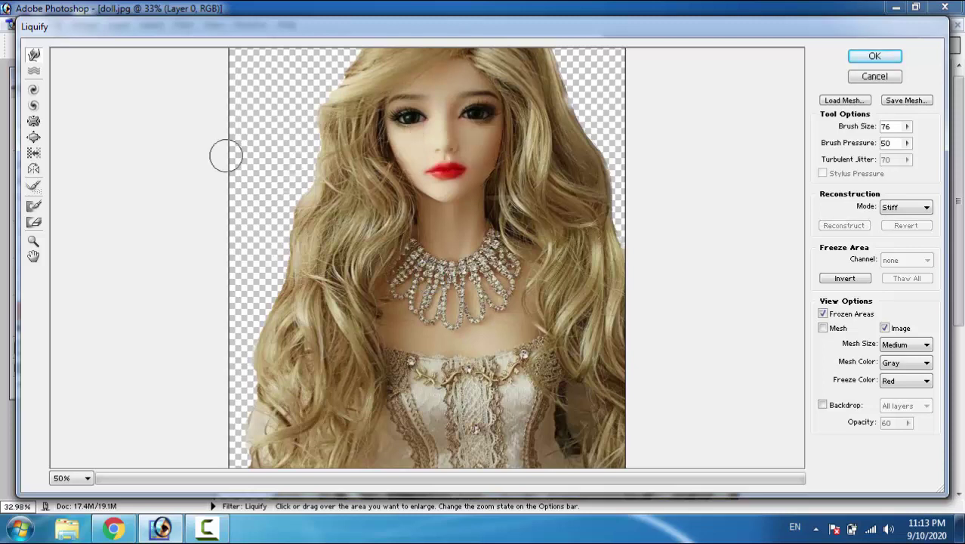
click(34, 73)
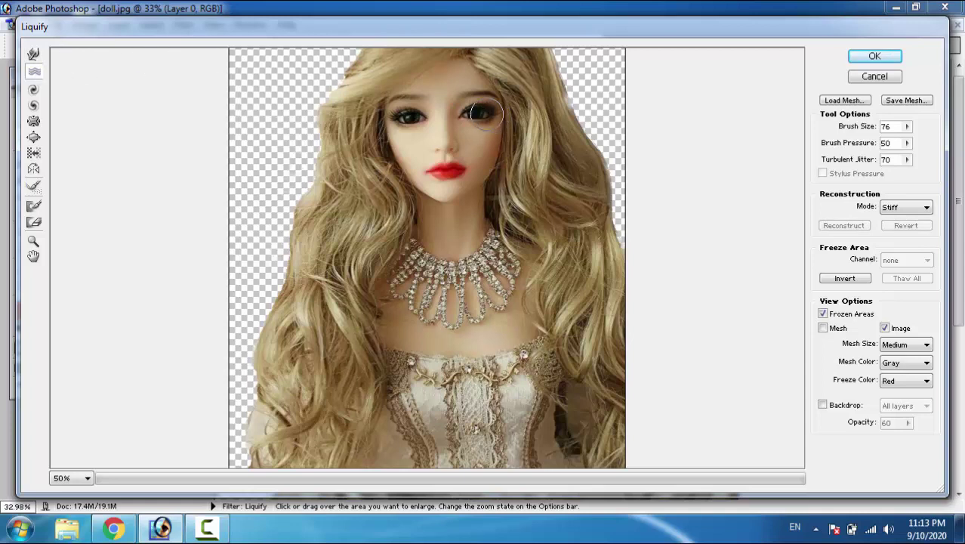
mouse_move(495, 119)
mouse_down()
mouse_move(483, 109)
mouse_move(529, 113)
mouse_up()
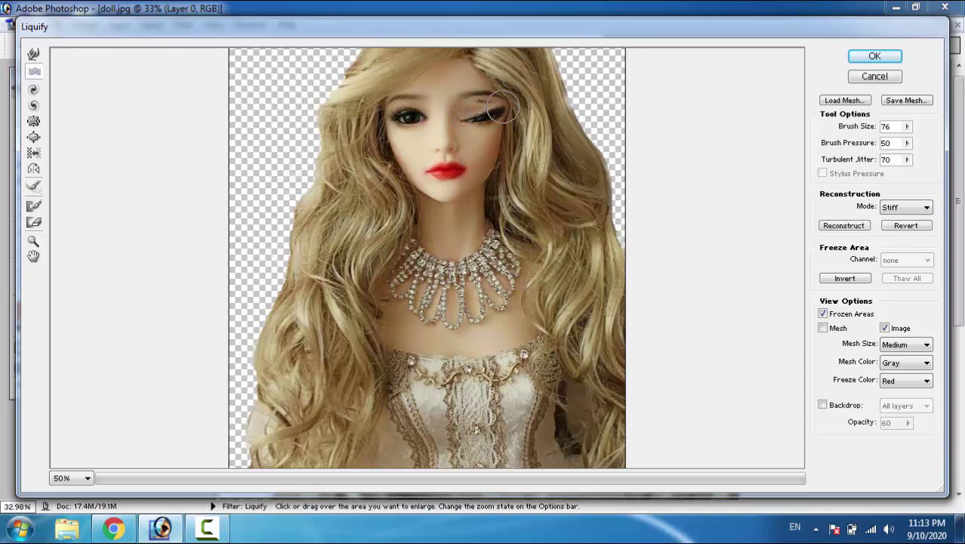
drag(406, 121, 381, 127)
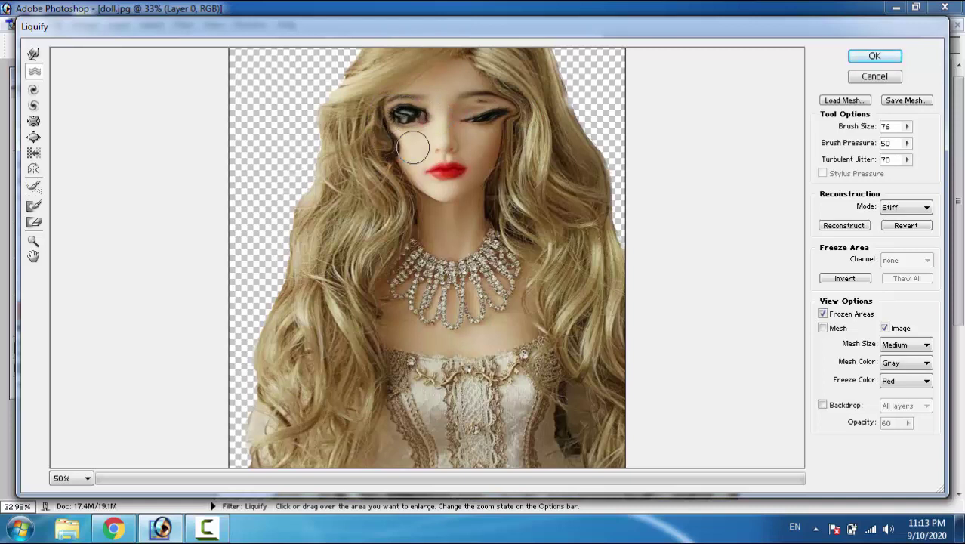
- Turbulence-warp the left cheek, jaw and lips, and nudge the necklace's left side
drag(413, 148, 401, 215)
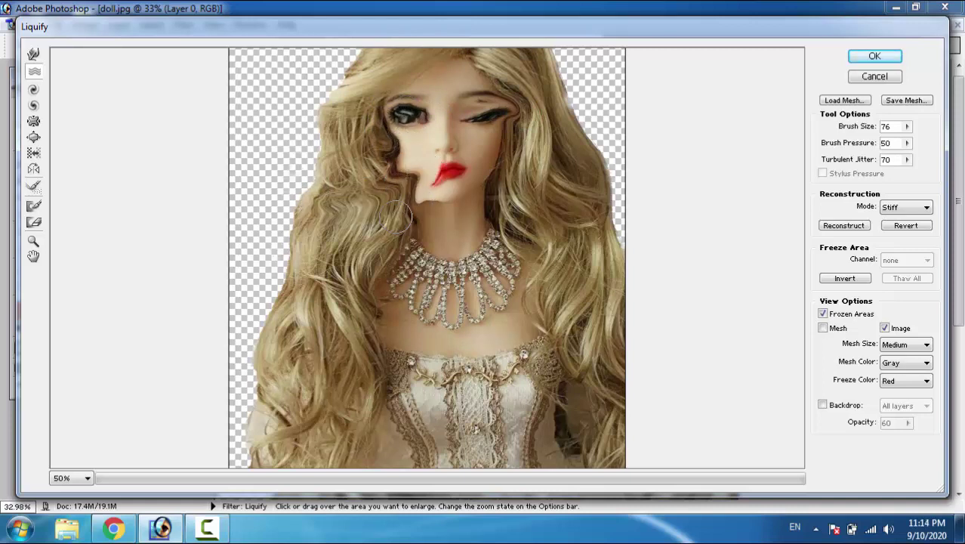
drag(445, 170, 472, 182)
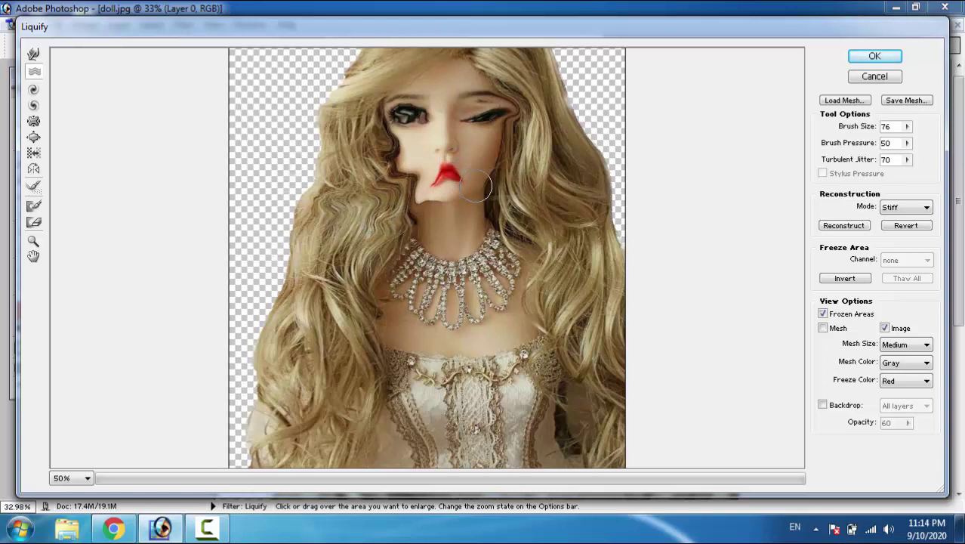
key(ctrl+z)
drag(460, 261, 415, 283)
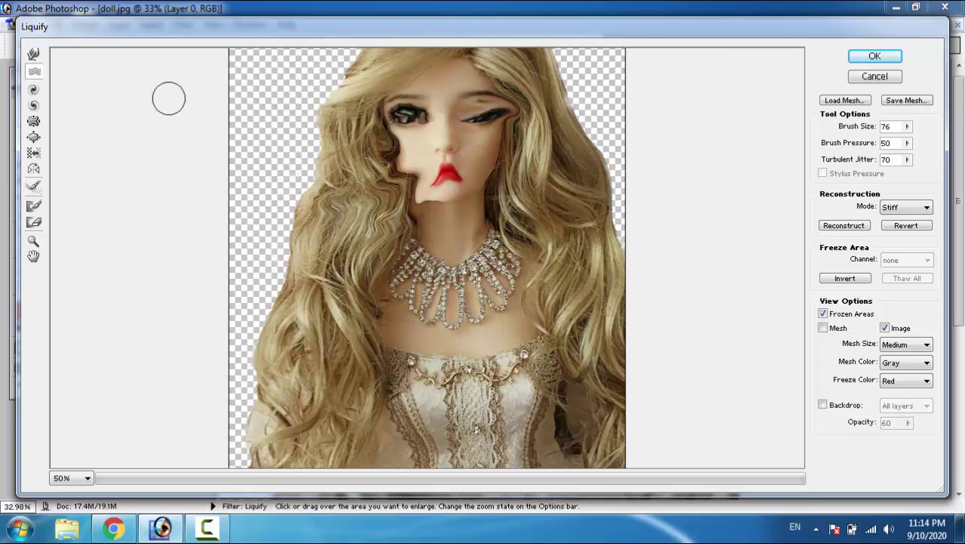
- Undo the turbulence distortions, select Twirl Clockwise, and zoom to 100% on the lips
key(ctrl+alt+z)
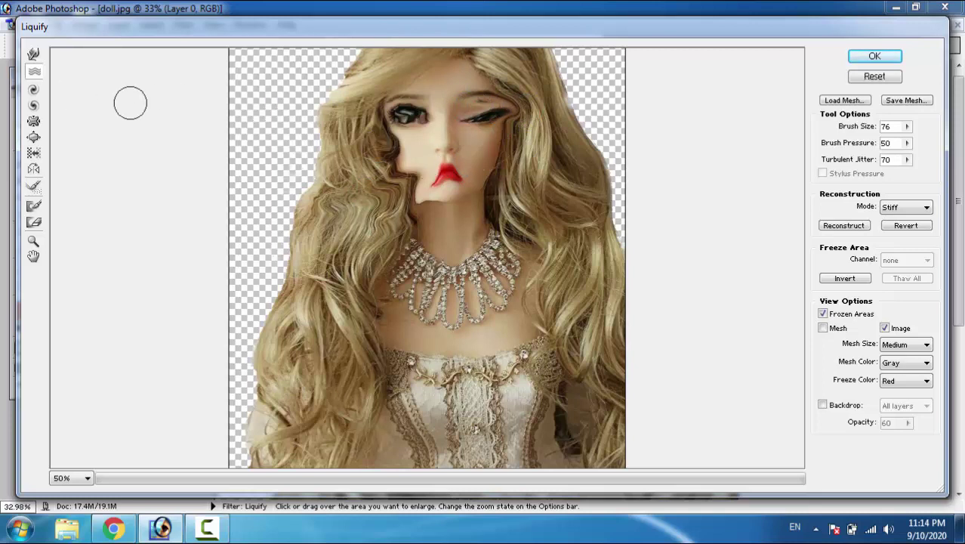
key(ctrl+alt+z)
key(ctrl+alt+z)
key(ctrl+alt+z)
key(ctrl+alt+z)
key(ctrl+alt+z)
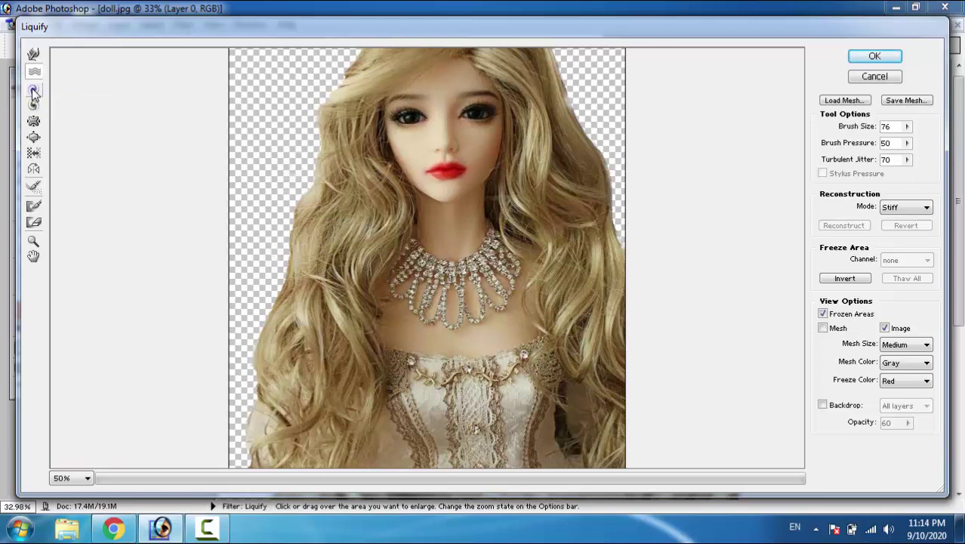
click(34, 90)
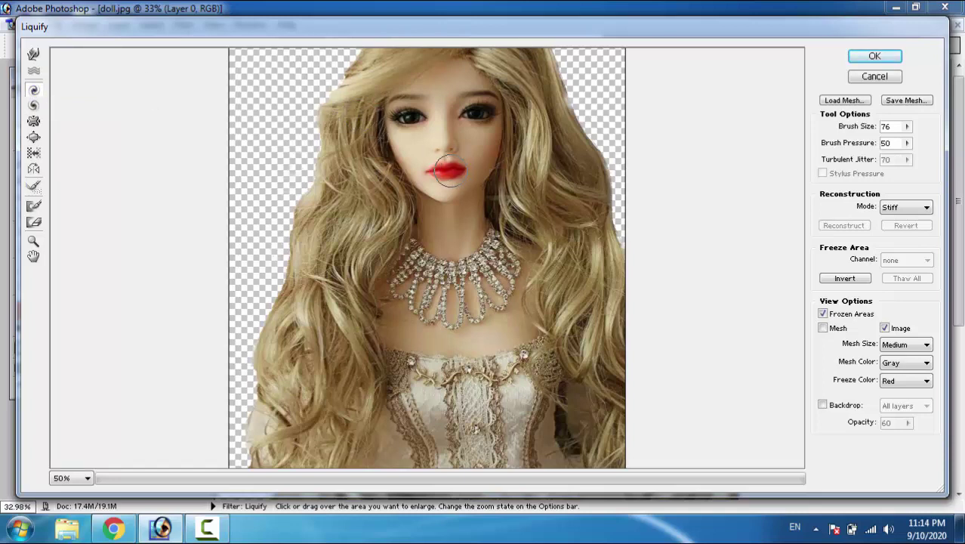
click(34, 242)
click(439, 172)
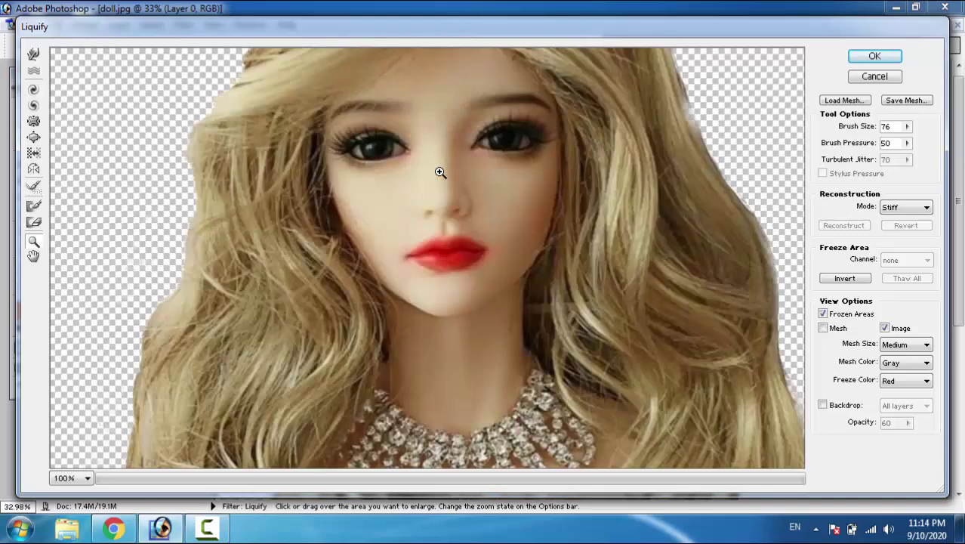
- Set the Twirl Clockwise brush size to 55 and twirl the doll's red lips into a swirl
click(33, 89)
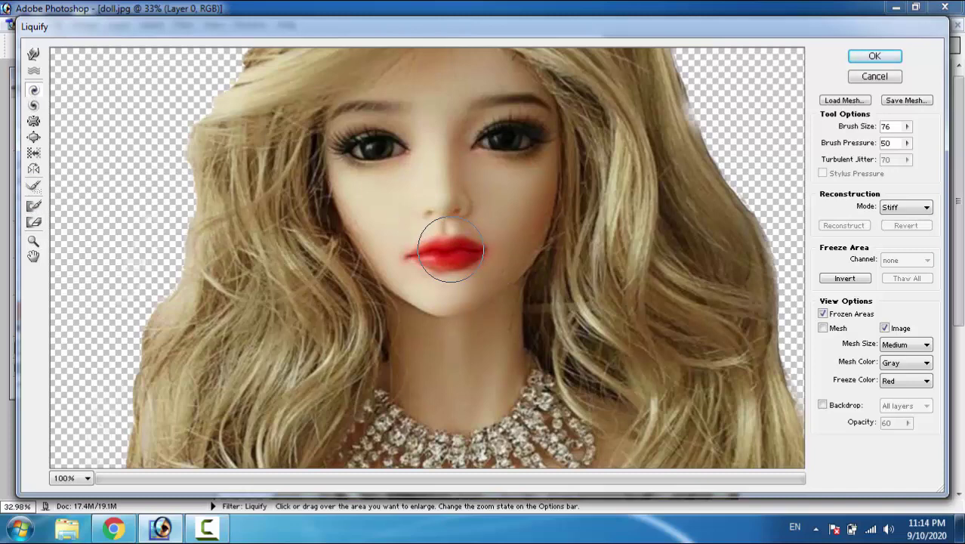
click(906, 126)
click(906, 126)
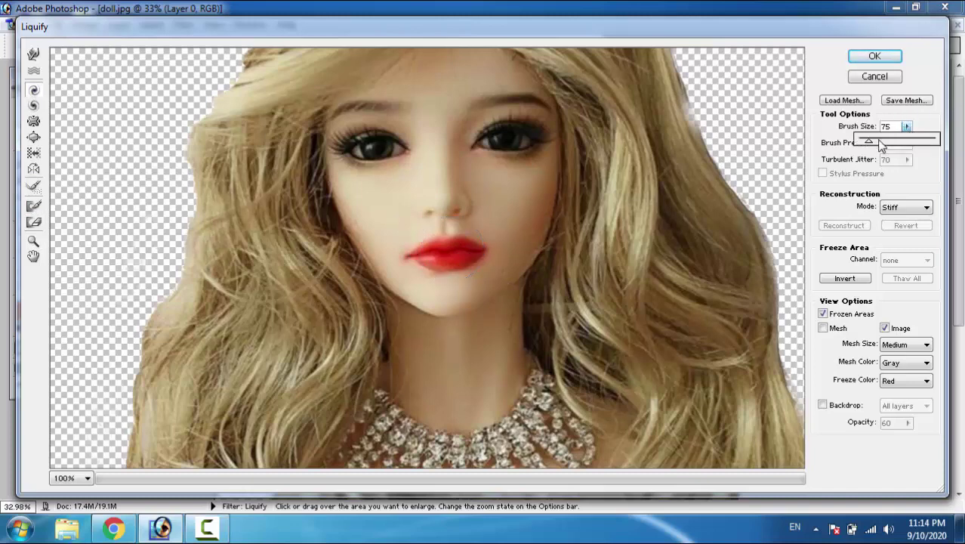
drag(871, 142, 868, 145)
drag(441, 237, 448, 249)
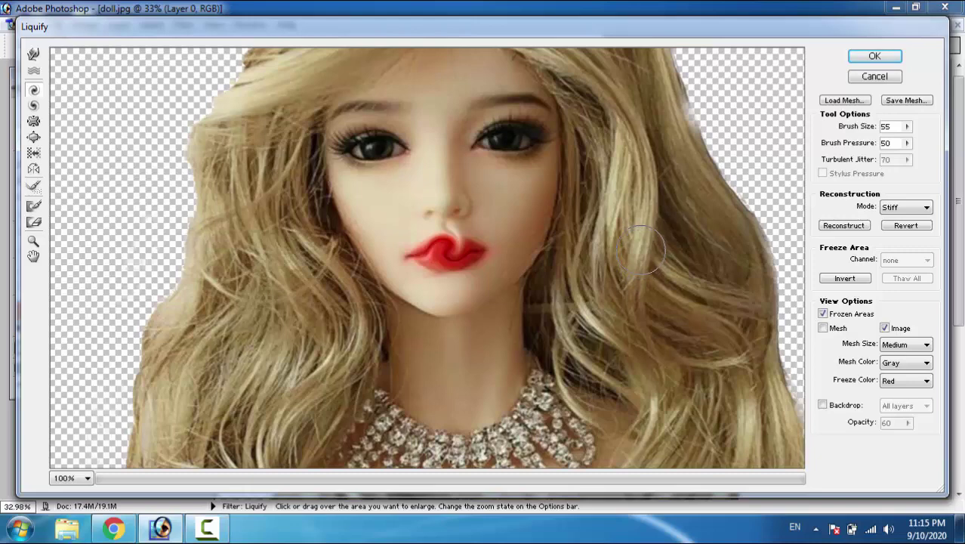
- Twirl the lips counter-clockwise, then reset and cancel Liquify without applying anything
click(33, 107)
drag(451, 246, 451, 249)
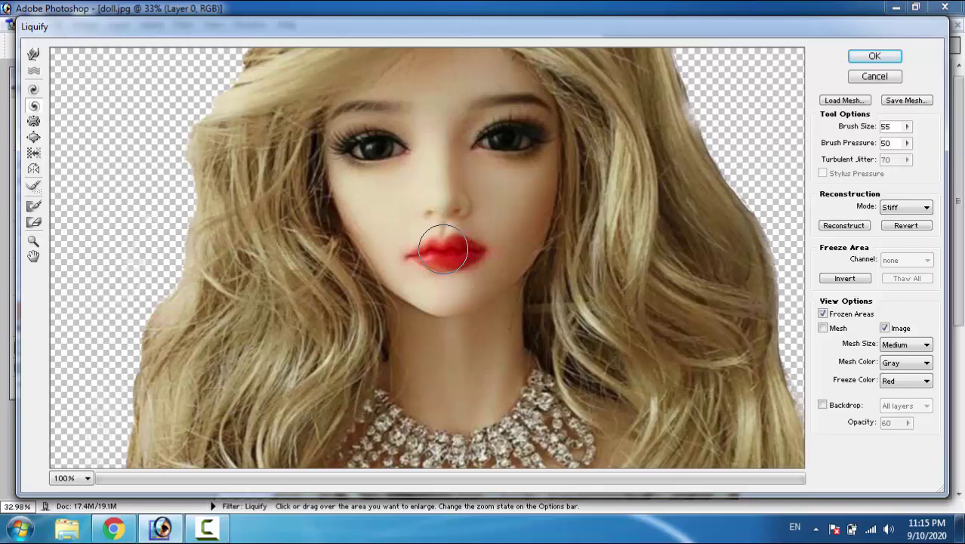
mouse_move(443, 250)
mouse_down()
mouse_move(455, 250)
mouse_move(432, 252)
mouse_move(447, 251)
mouse_up()
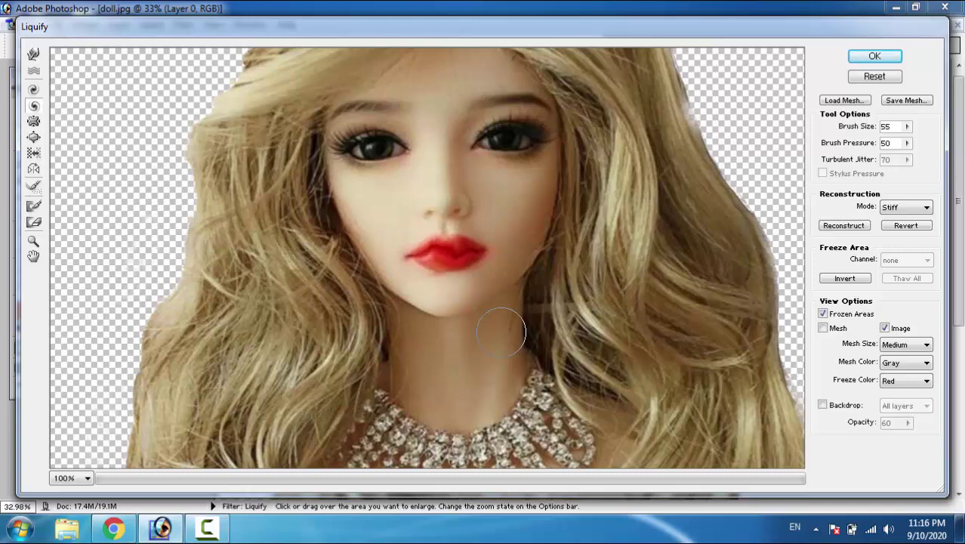
key(alt)
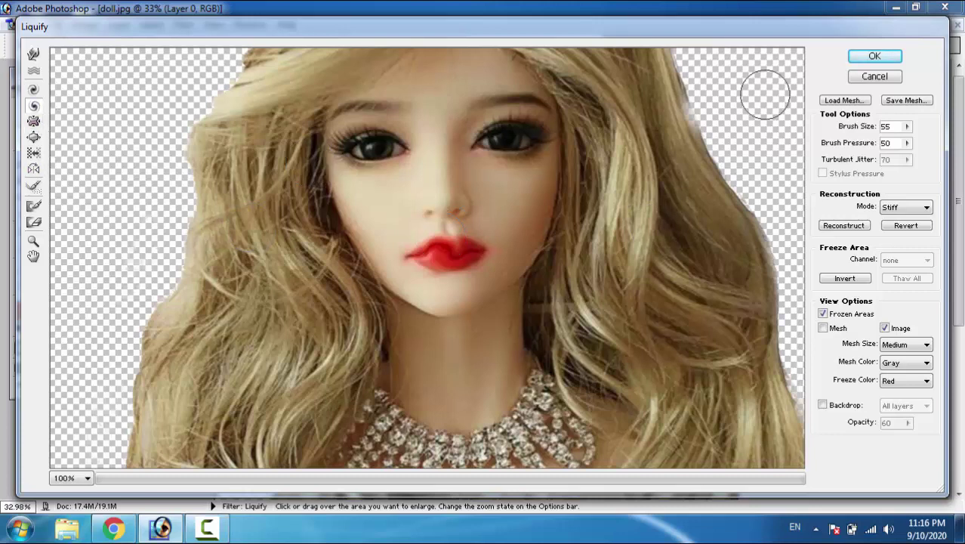
click(868, 79)
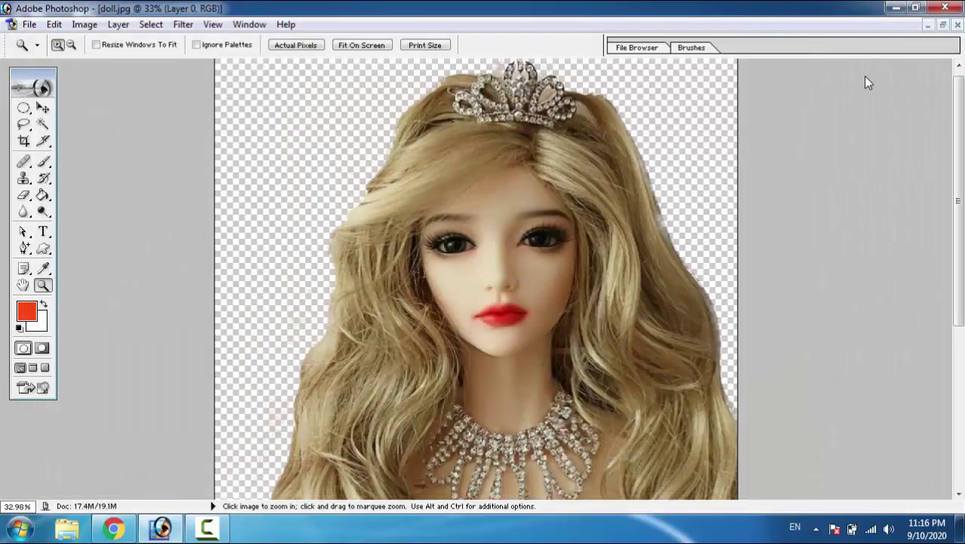
- Reopen Filter > Liquify, pan the preview to the doll's face, and pick the Bloat tool
click(183, 24)
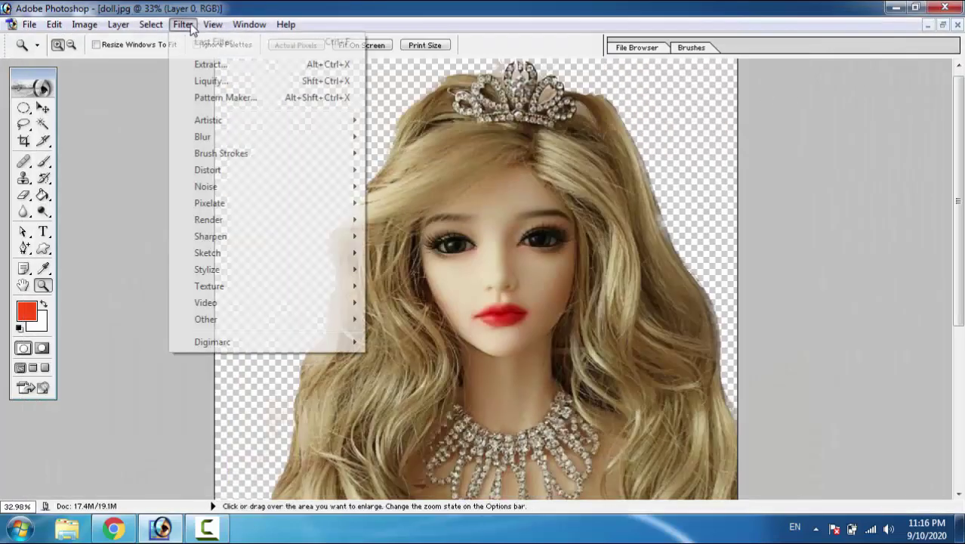
click(224, 85)
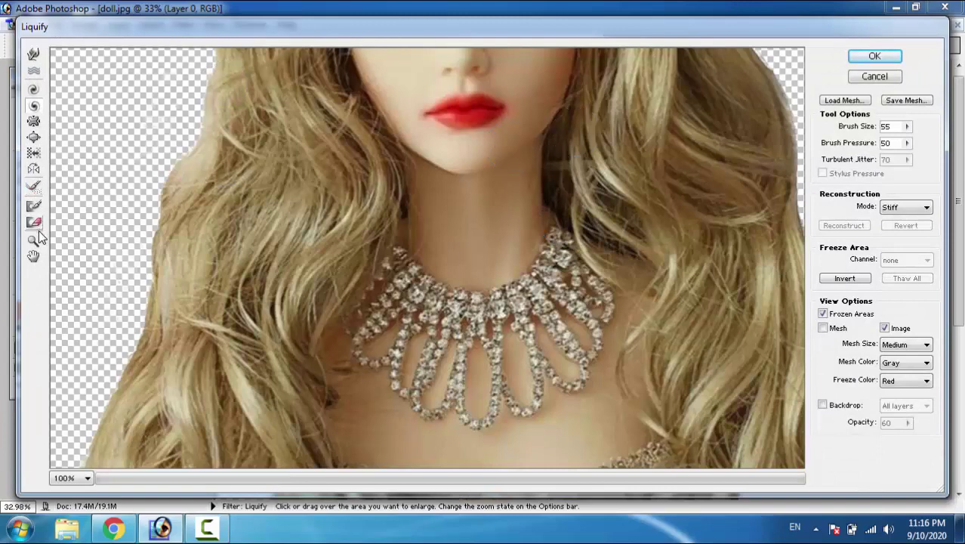
click(33, 256)
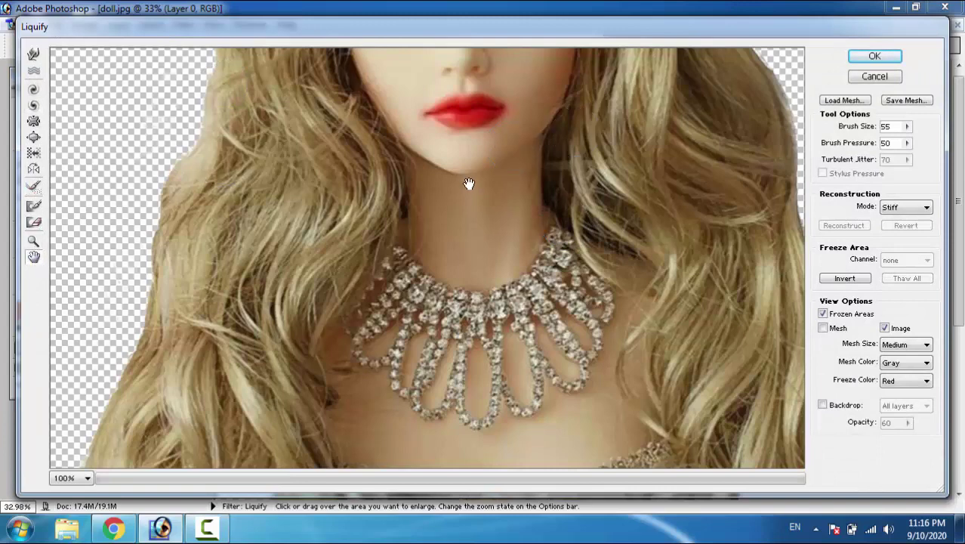
mouse_move(468, 178)
mouse_down()
mouse_move(454, 317)
mouse_move(484, 352)
mouse_move(489, 402)
mouse_up()
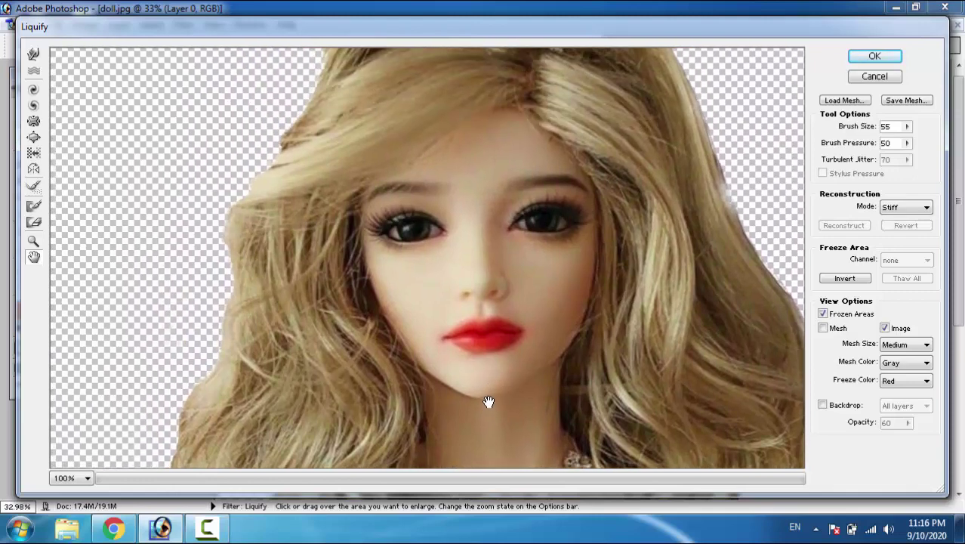
click(33, 126)
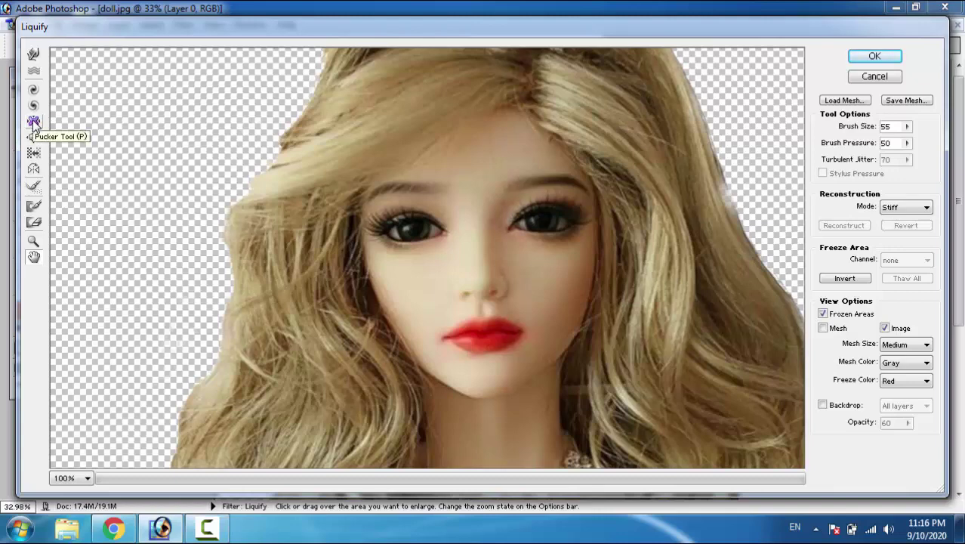
- Pucker the brow, nose, lips and both eyes so the doll's eyes look smaller
click(440, 193)
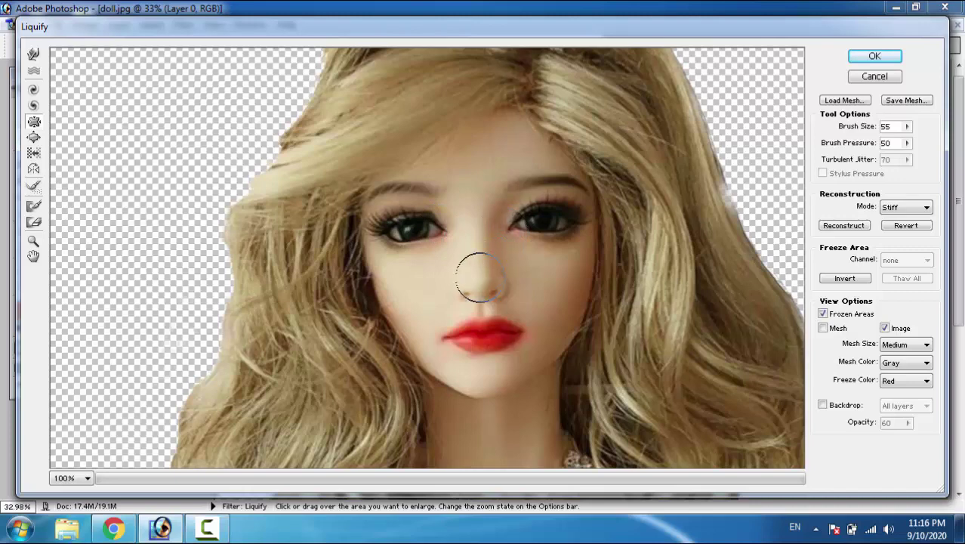
mouse_move(470, 270)
mouse_down()
mouse_move(482, 276)
mouse_move(468, 286)
mouse_up()
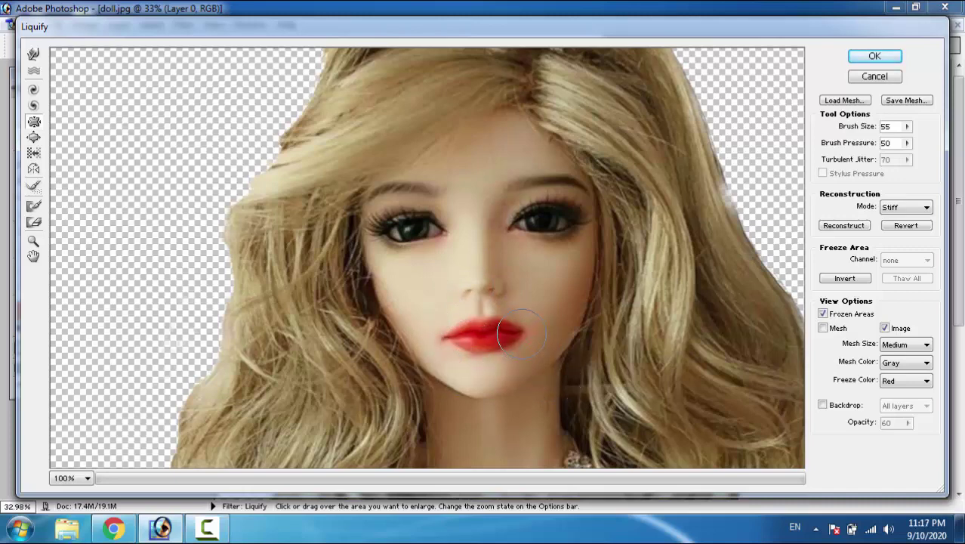
mouse_move(517, 332)
mouse_down()
mouse_move(466, 338)
mouse_move(457, 350)
mouse_move(485, 354)
mouse_move(528, 330)
mouse_move(496, 345)
mouse_move(467, 340)
mouse_up()
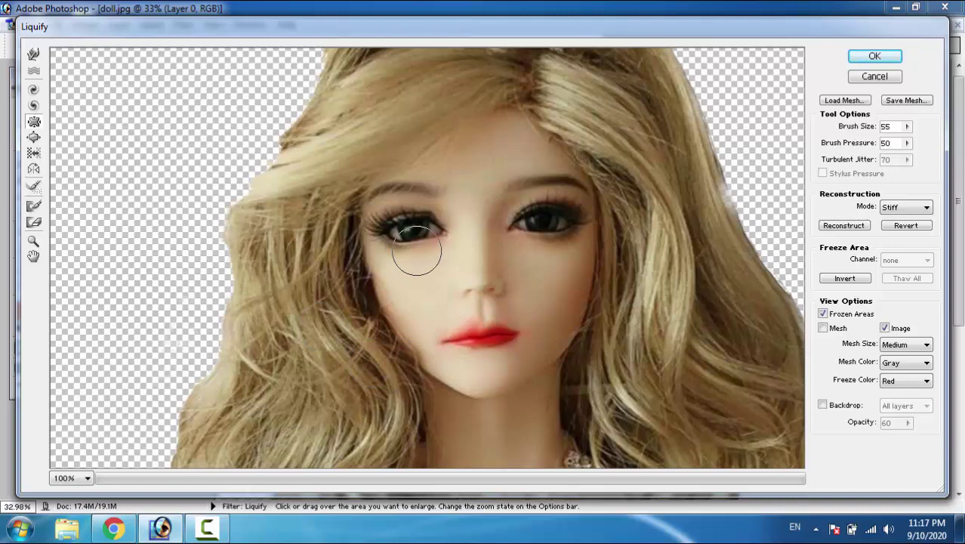
mouse_move(442, 239)
mouse_down()
mouse_move(408, 227)
mouse_move(344, 234)
mouse_move(442, 228)
mouse_up()
mouse_move(566, 220)
mouse_down()
mouse_move(520, 218)
mouse_move(560, 220)
mouse_up()
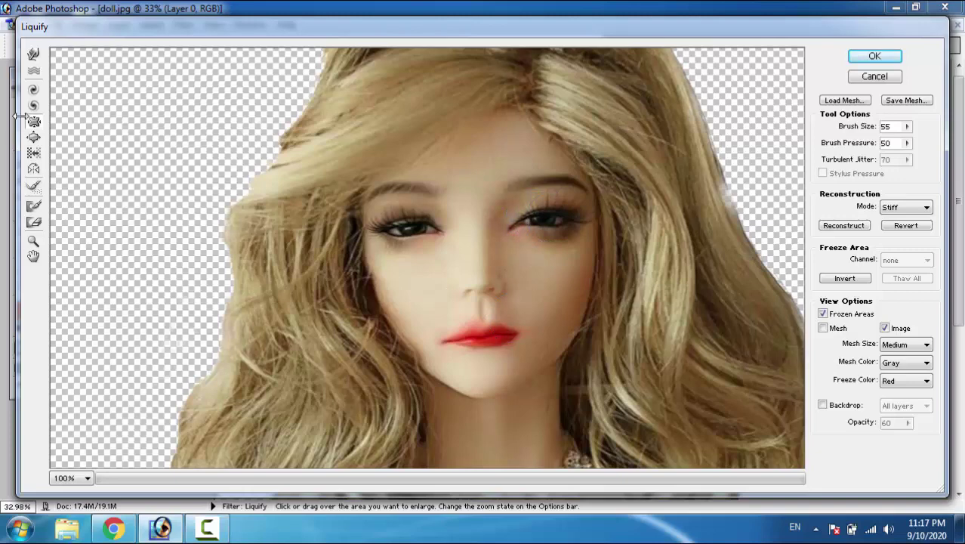
click(34, 139)
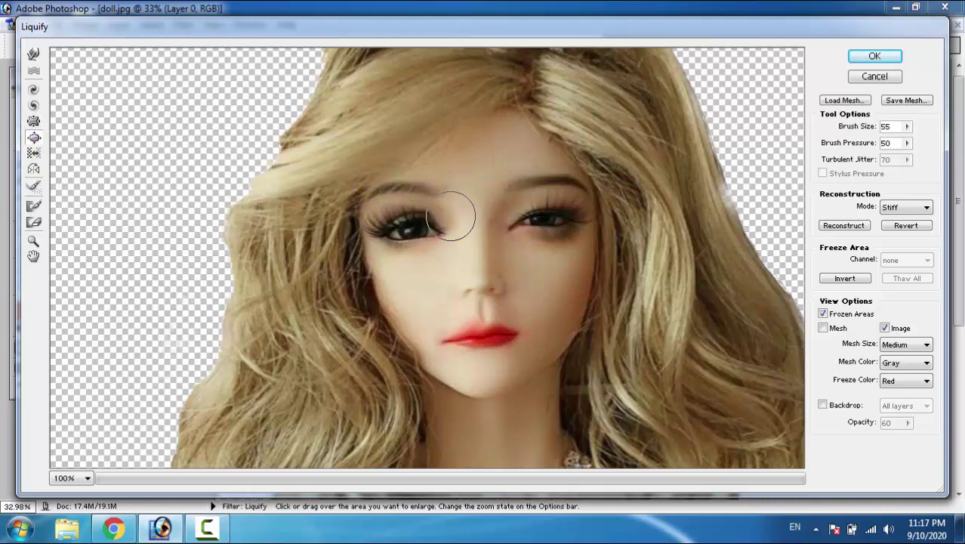
- Bloat both of the doll's eyes larger, undoing and redoing the left-eye enlargement
click(397, 233)
key(ctrl+z)
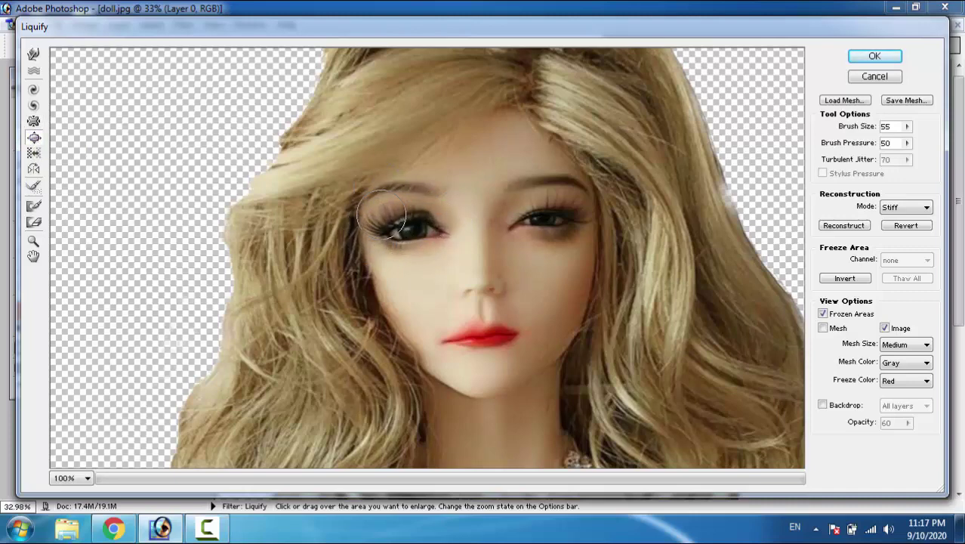
key(ctrl+z)
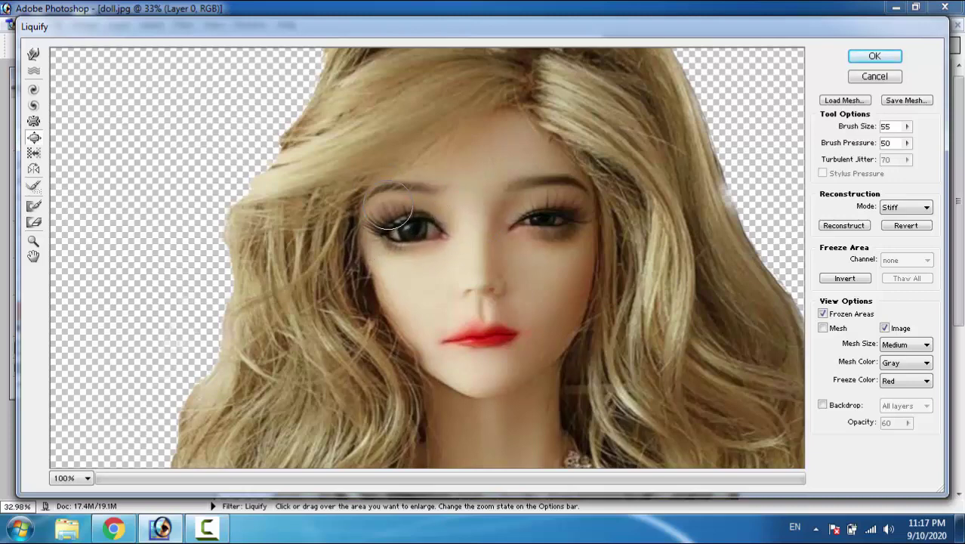
click(540, 217)
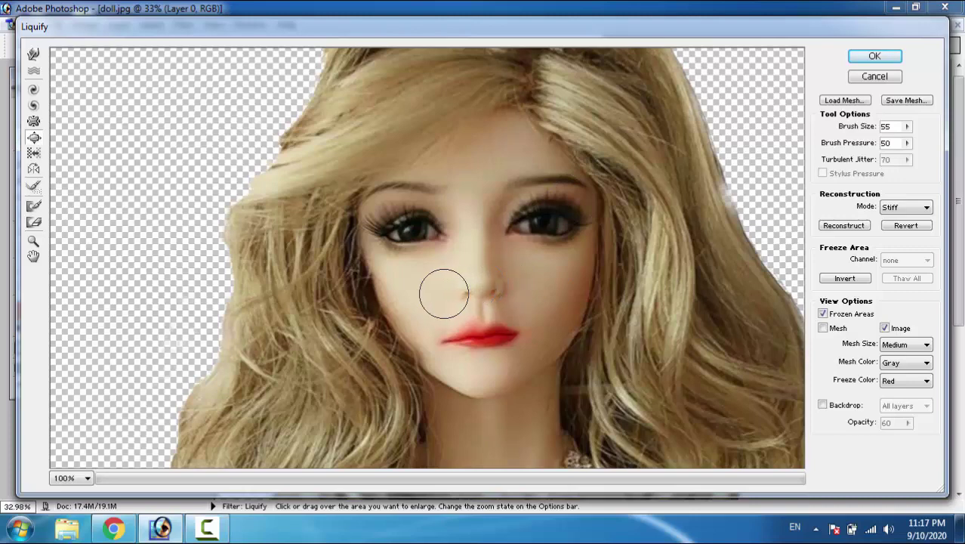
- Bloat the nose and make the red lips fuller, undoing an extra left-eye enlargement
mouse_move(494, 294)
mouse_down()
mouse_move(474, 264)
mouse_move(473, 300)
mouse_up()
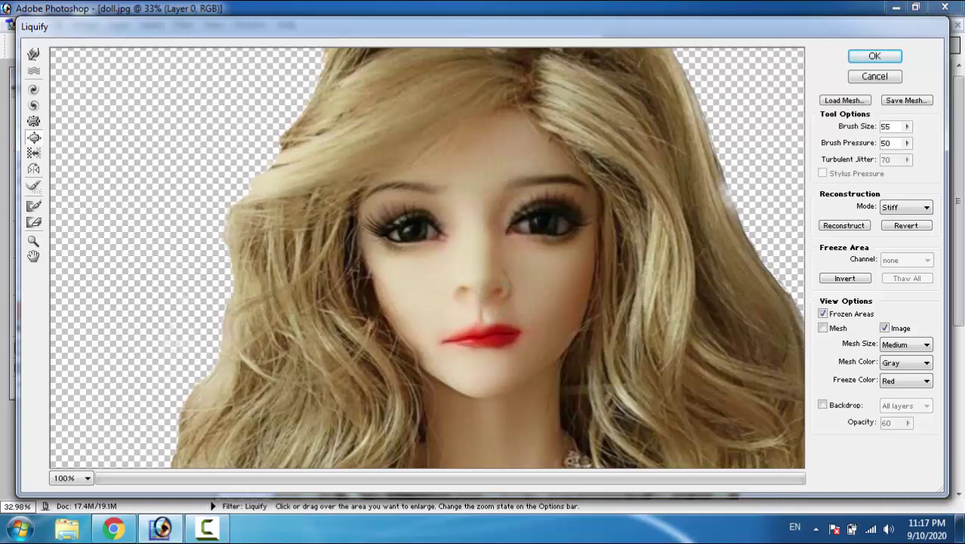
drag(431, 347, 491, 384)
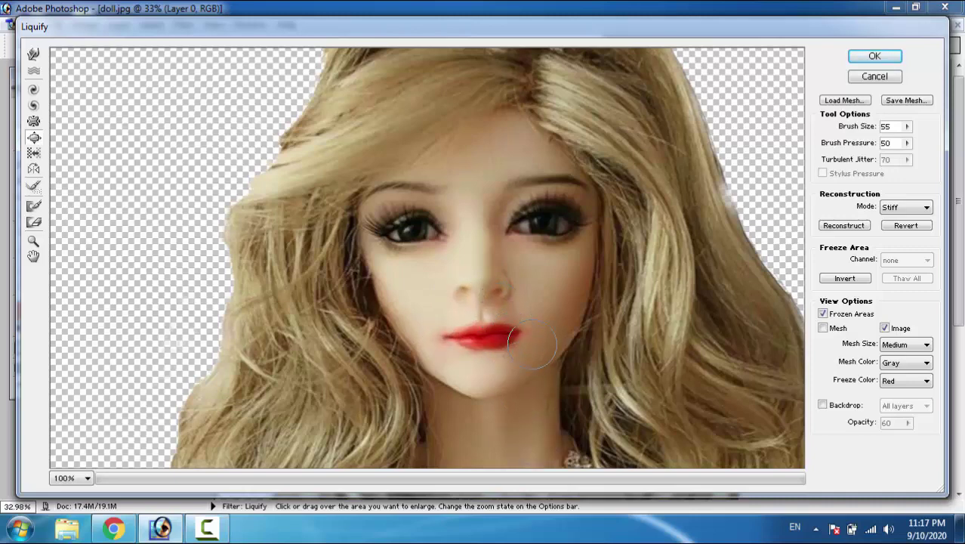
drag(498, 343, 487, 355)
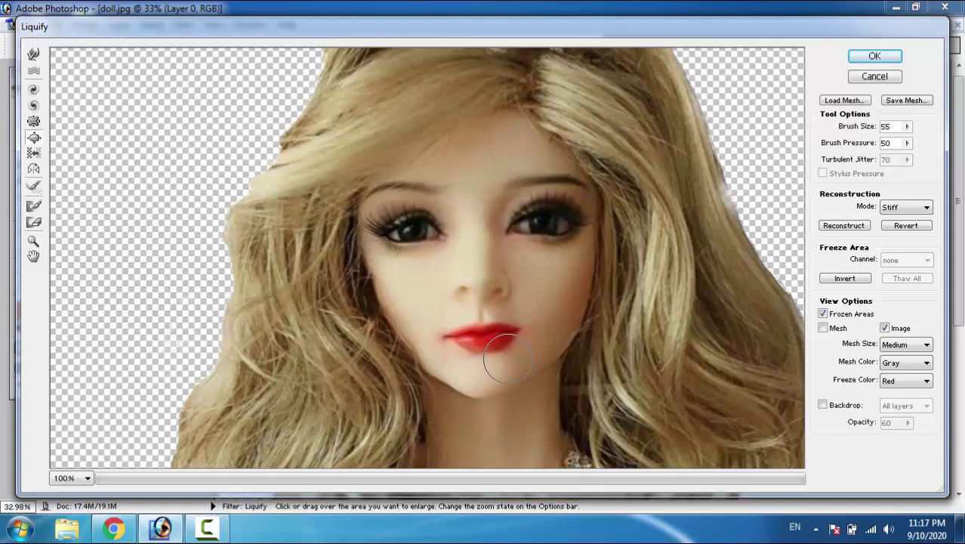
mouse_move(442, 323)
mouse_down()
mouse_move(528, 328)
mouse_move(394, 342)
mouse_move(533, 329)
mouse_up()
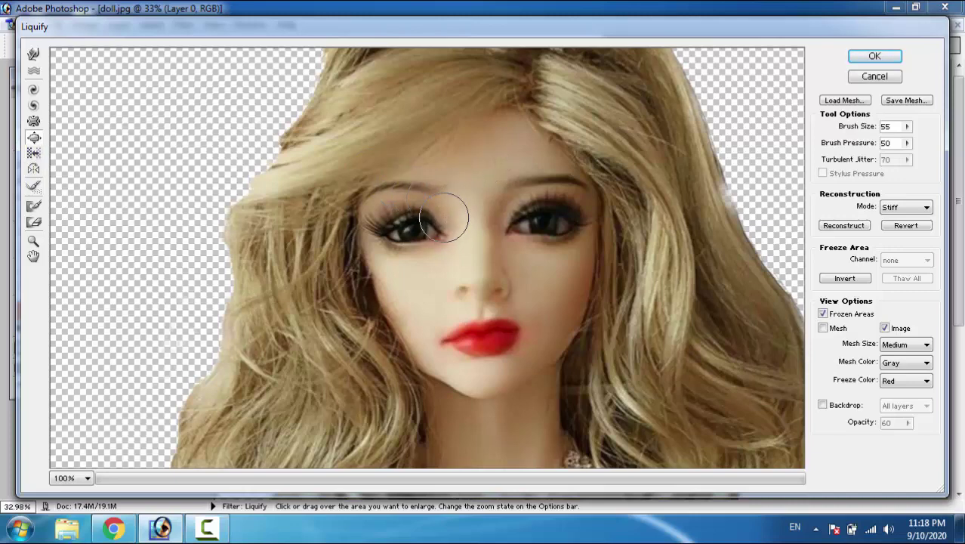
drag(444, 218, 398, 237)
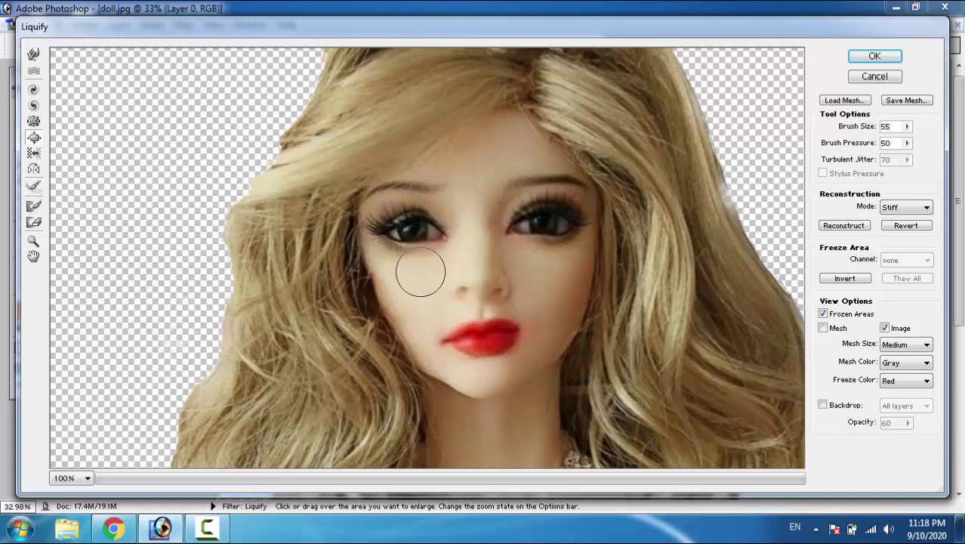
key(ctrl+z)
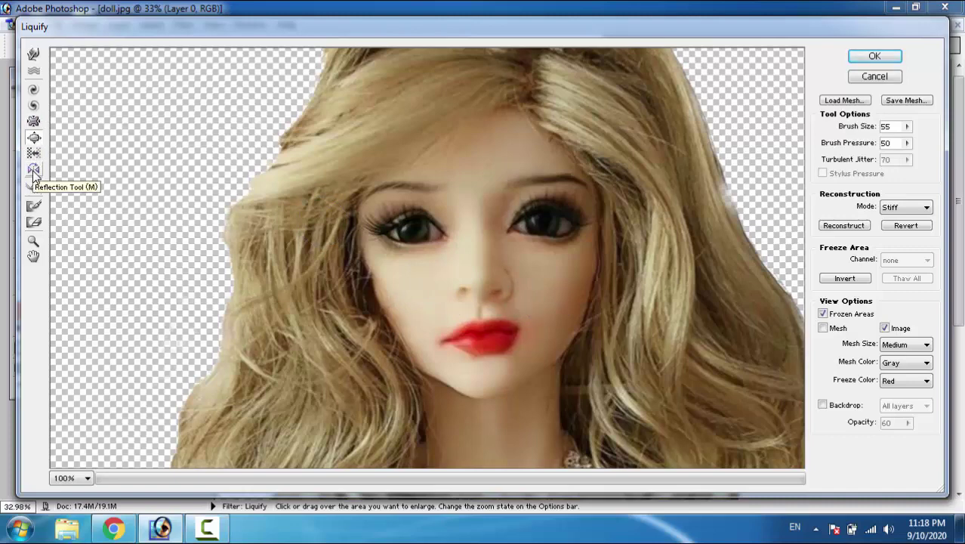
- Mirror-distort the areas around both eyes and the cheek with the Reflection tool
click(34, 171)
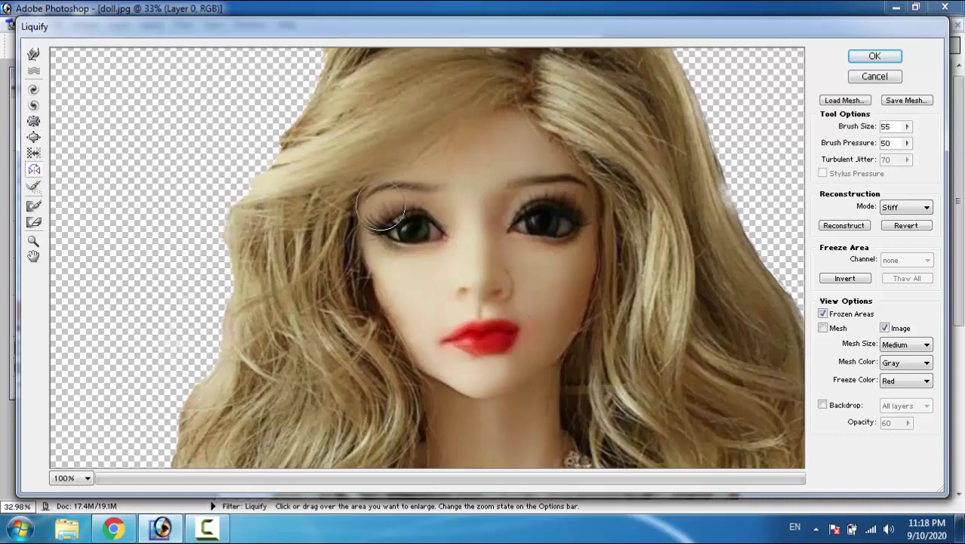
drag(417, 225, 450, 282)
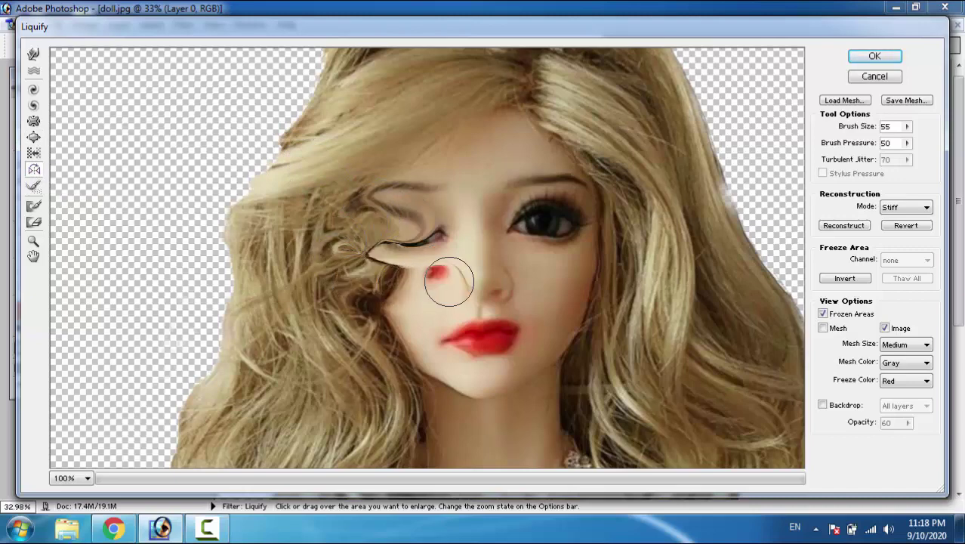
mouse_move(483, 226)
mouse_down()
mouse_move(580, 220)
mouse_move(549, 333)
mouse_move(484, 224)
mouse_up()
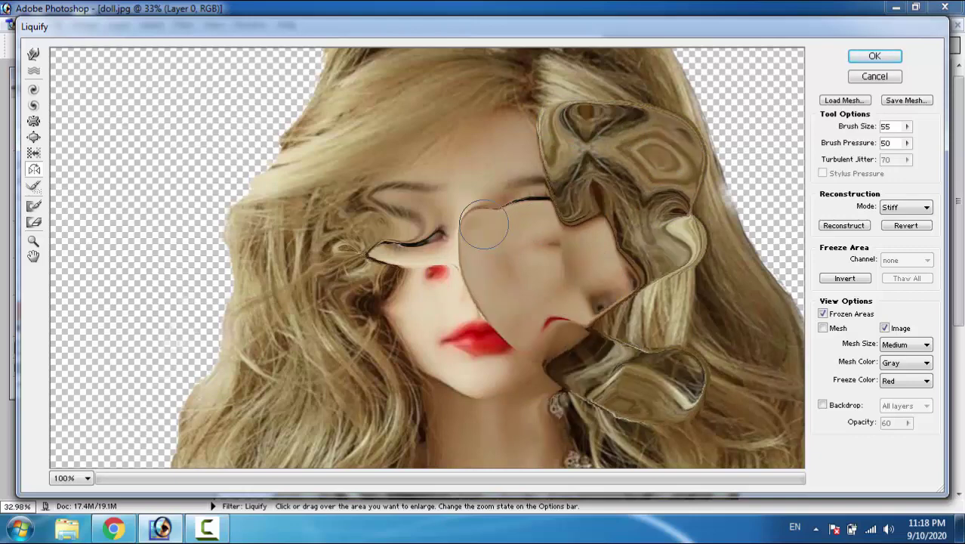
- Step back four times with Ctrl+Alt+Z to undo the reflection smears and earlier edits
key(ctrl+alt+z)
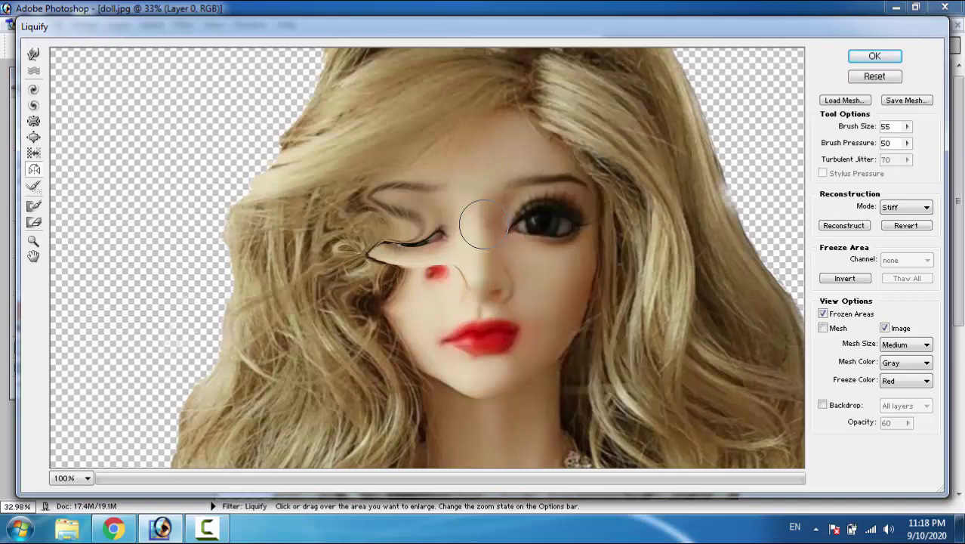
key(ctrl+alt+z)
key(ctrl+alt+z)
key(ctrl+alt+z)
key(ctrl+alt+z)
key(ctrl+alt+z)
key(ctrl+alt+z)
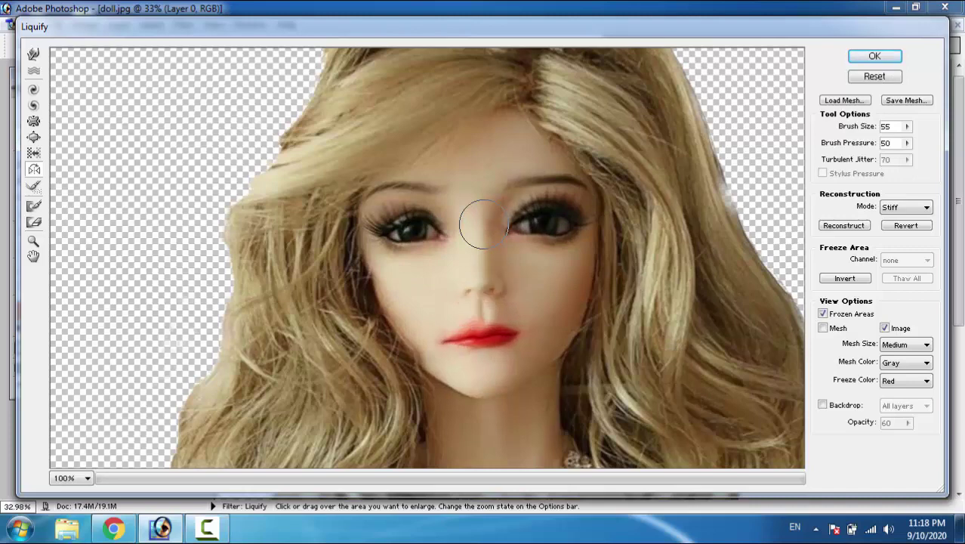
key(ctrl+alt+z)
key(ctrl+alt+z)
key(ctrl+alt+z)
key(ctrl+alt+z)
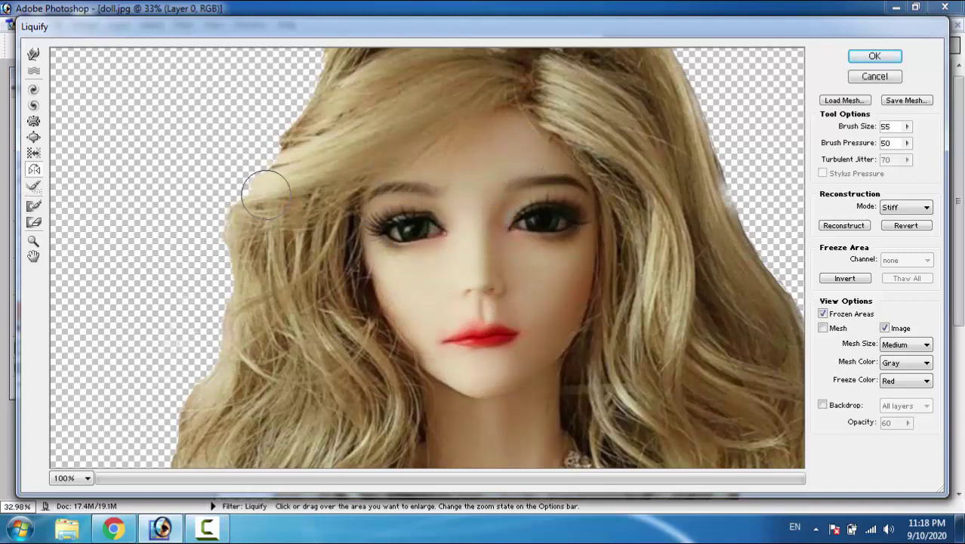
key(ctrl+alt+z)
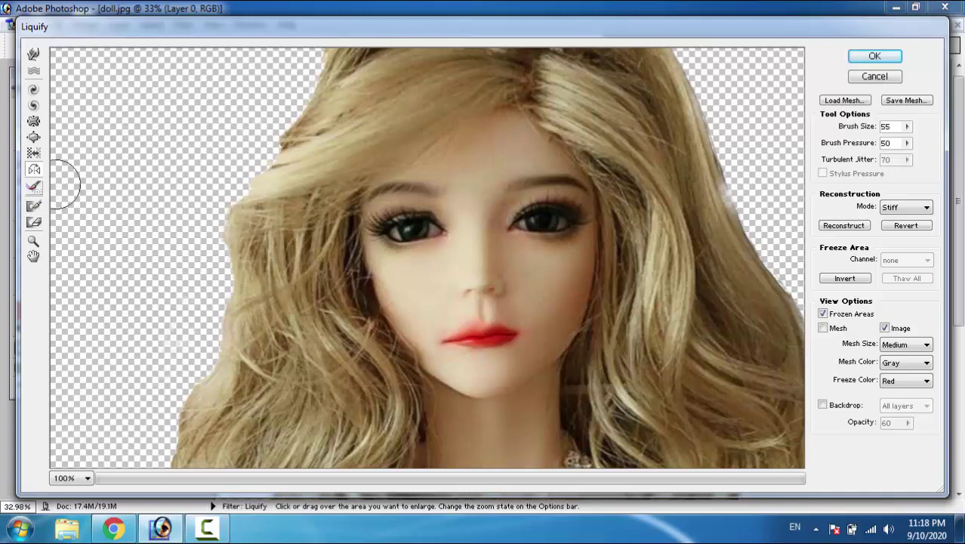
- Forward-warp a stroke from the forehead down through the nose into a hooked swirl
click(33, 57)
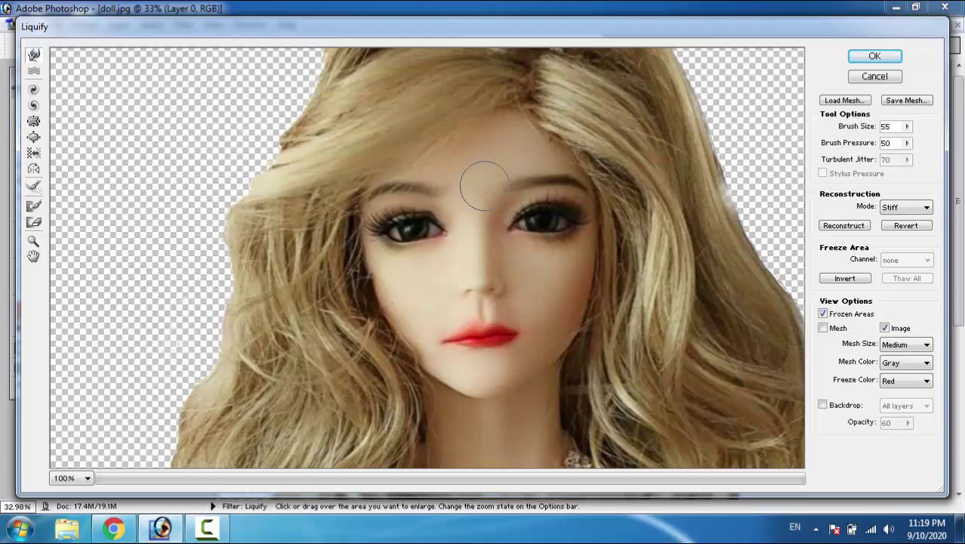
mouse_move(483, 184)
mouse_down()
mouse_move(563, 231)
mouse_move(430, 228)
mouse_move(410, 269)
mouse_move(448, 323)
mouse_move(529, 215)
mouse_move(484, 355)
mouse_move(402, 237)
mouse_move(432, 302)
mouse_move(521, 182)
mouse_move(491, 408)
mouse_move(423, 355)
mouse_move(442, 407)
mouse_up()
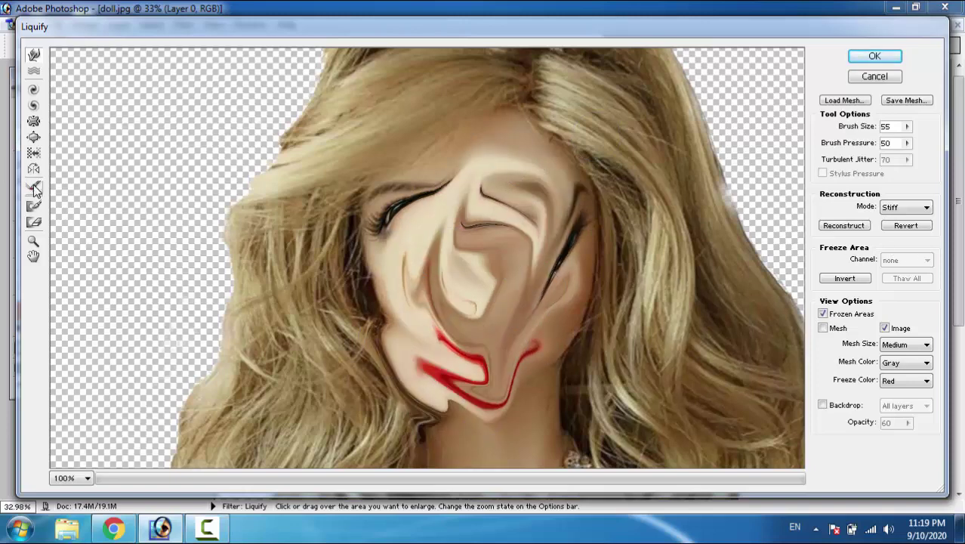
- Brush the Reconstruct tool over the face's right side, nose, left eye and lips
click(35, 190)
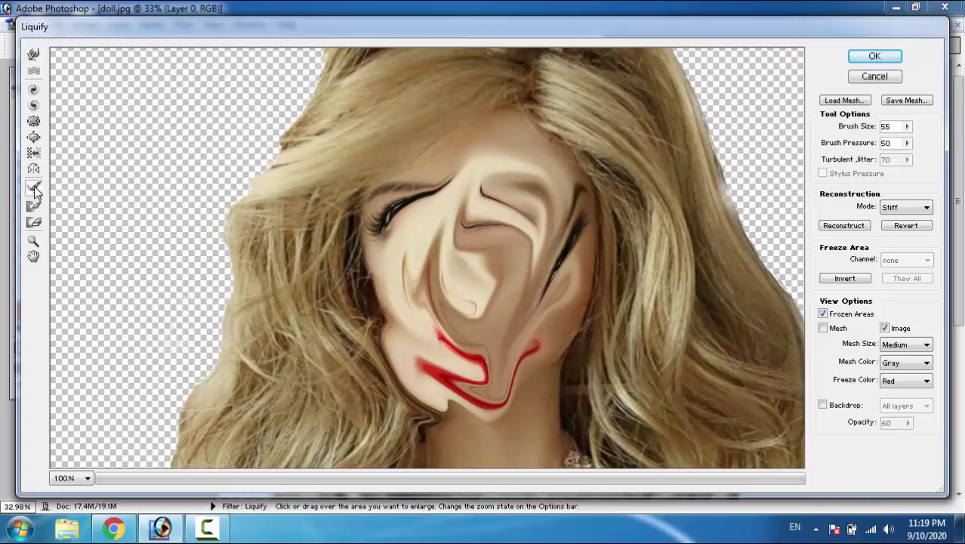
mouse_move(507, 162)
mouse_down()
mouse_move(525, 279)
mouse_move(545, 167)
mouse_move(562, 332)
mouse_move(514, 378)
mouse_move(528, 272)
mouse_move(480, 381)
mouse_up()
mouse_move(453, 348)
mouse_down()
mouse_move(551, 219)
mouse_move(452, 265)
mouse_move(513, 189)
mouse_move(394, 246)
mouse_move(461, 151)
mouse_move(513, 143)
mouse_move(525, 185)
mouse_move(390, 219)
mouse_move(424, 241)
mouse_move(431, 318)
mouse_move(480, 163)
mouse_move(489, 178)
mouse_move(469, 385)
mouse_move(453, 408)
mouse_move(502, 366)
mouse_move(421, 378)
mouse_move(558, 375)
mouse_move(397, 380)
mouse_move(556, 355)
mouse_move(396, 334)
mouse_move(587, 314)
mouse_move(409, 318)
mouse_move(536, 293)
mouse_move(402, 297)
mouse_move(506, 209)
mouse_move(441, 324)
mouse_move(463, 209)
mouse_move(377, 188)
mouse_move(407, 219)
mouse_move(431, 164)
mouse_move(456, 241)
mouse_move(500, 140)
mouse_move(405, 233)
mouse_move(532, 243)
mouse_move(388, 237)
mouse_move(470, 259)
mouse_move(459, 162)
mouse_move(463, 276)
mouse_move(452, 312)
mouse_move(434, 210)
mouse_move(415, 308)
mouse_move(324, 162)
mouse_move(391, 321)
mouse_move(411, 411)
mouse_move(394, 323)
mouse_move(384, 318)
mouse_move(381, 381)
mouse_move(400, 378)
mouse_move(374, 378)
mouse_move(483, 347)
mouse_move(382, 356)
mouse_up()
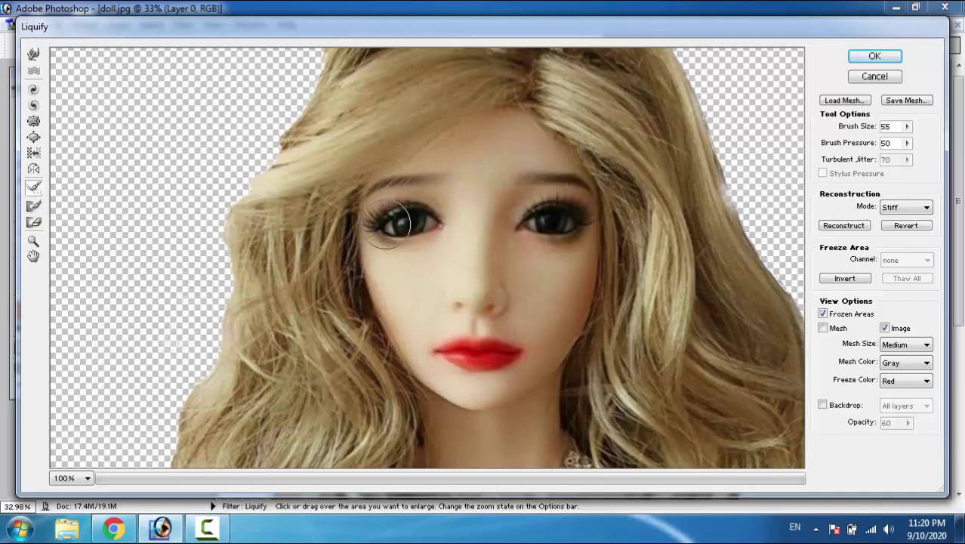
- Paint a freeze mask over the left eye, the lips and the right eye
click(34, 206)
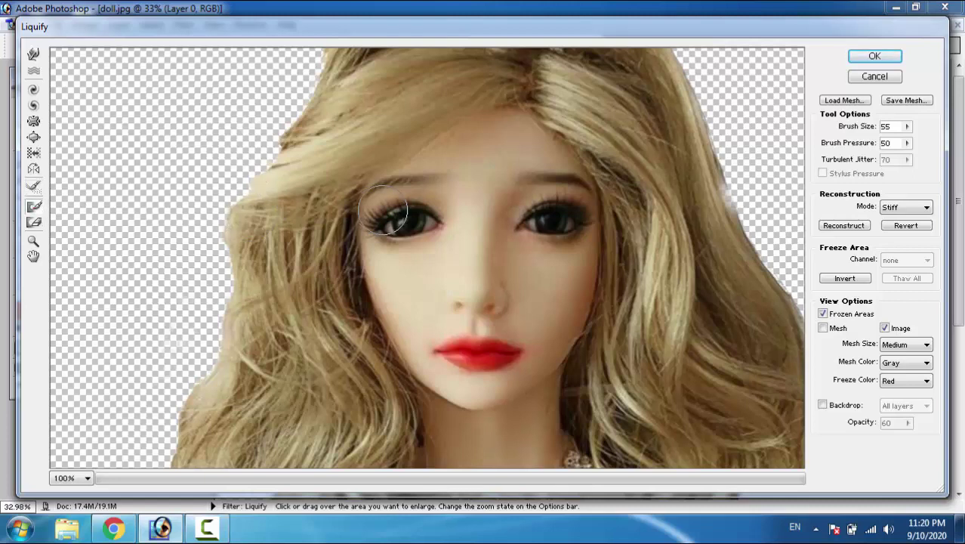
drag(420, 220, 395, 221)
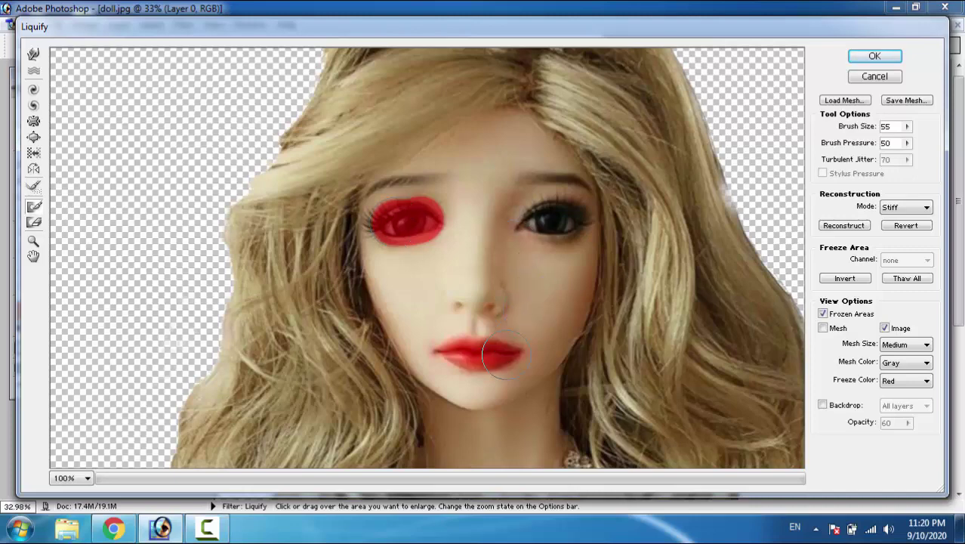
drag(502, 355, 457, 354)
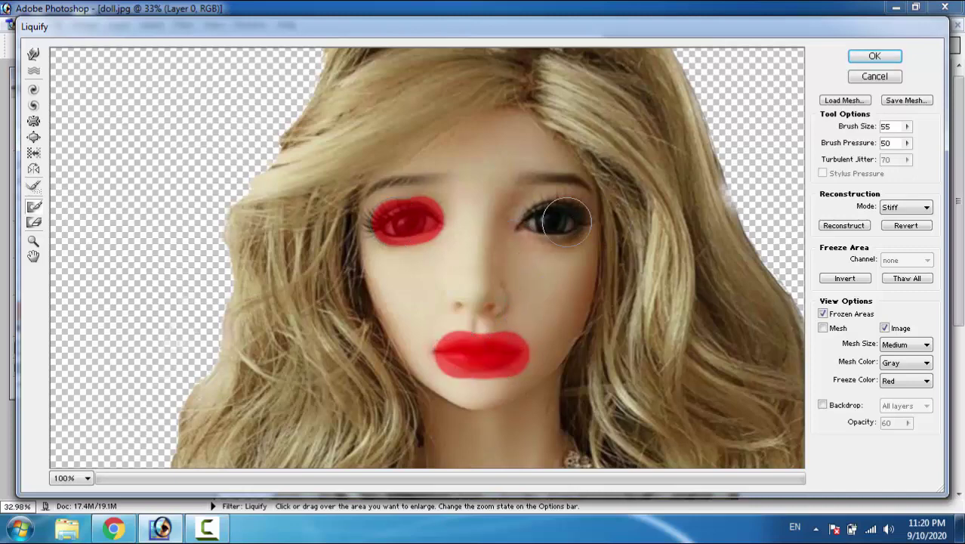
drag(539, 223, 541, 220)
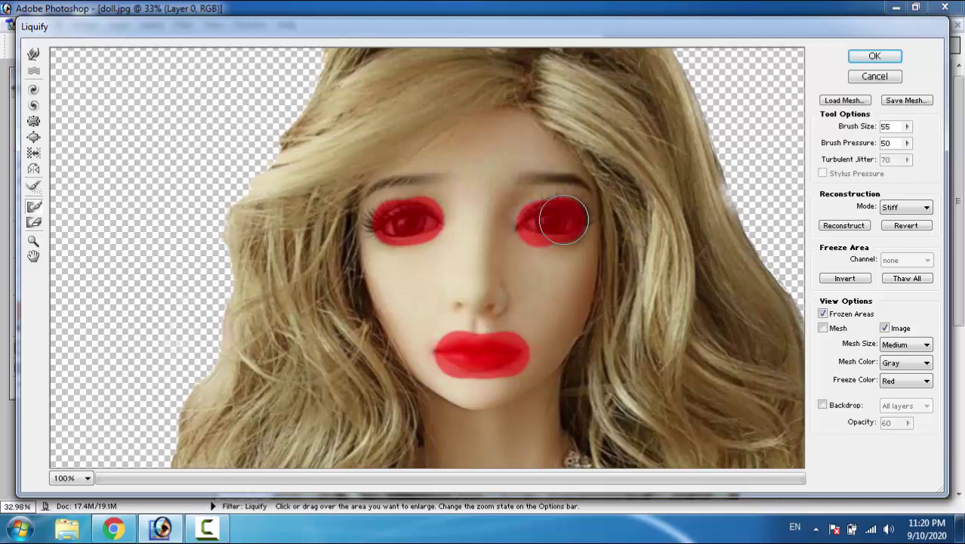
- Forward-warp the forehead, cheeks and nose while the frozen eyes and lips stay intact
click(33, 55)
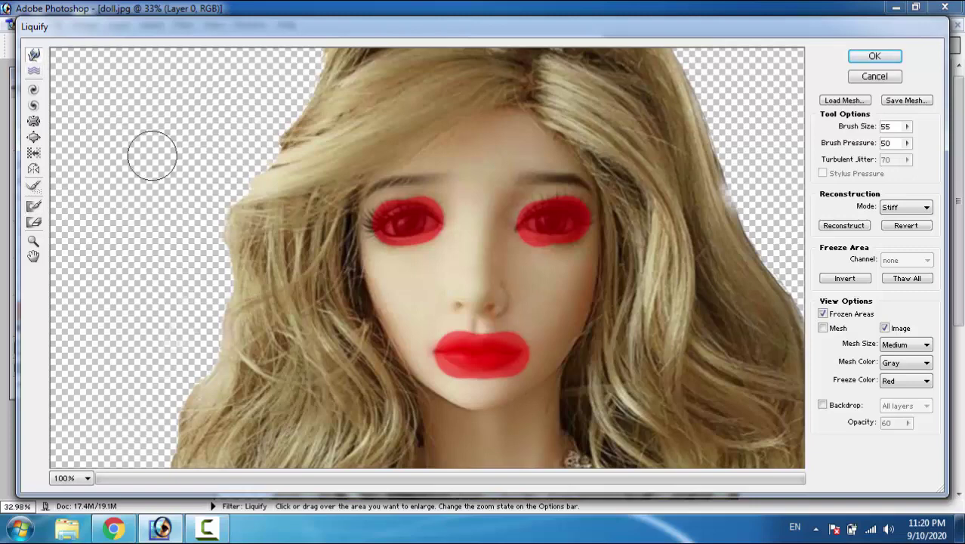
mouse_move(499, 154)
mouse_down()
mouse_move(460, 151)
mouse_move(559, 227)
mouse_move(387, 237)
mouse_move(556, 244)
mouse_up()
drag(511, 327, 420, 349)
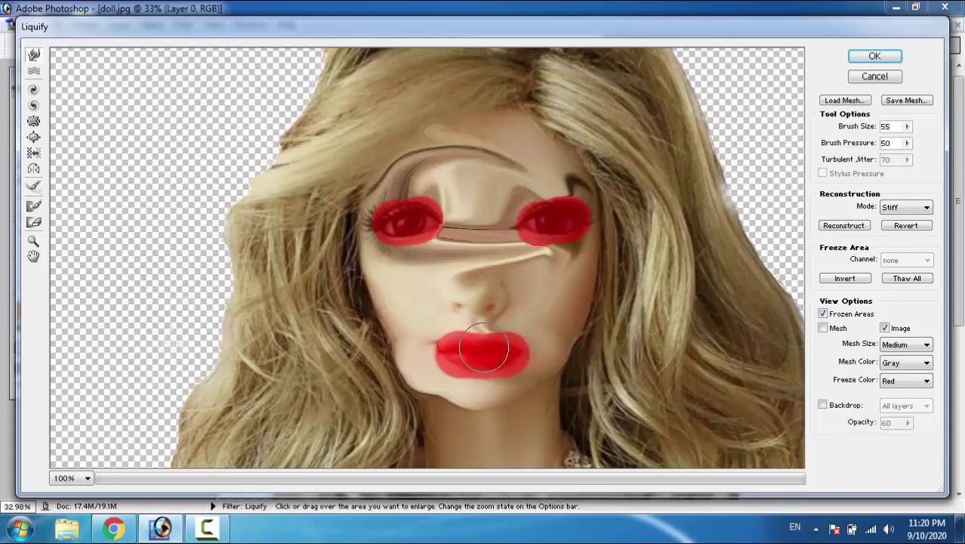
drag(483, 348, 428, 344)
mouse_move(531, 331)
mouse_down()
mouse_move(491, 332)
mouse_move(459, 319)
mouse_move(438, 291)
mouse_move(500, 285)
mouse_move(388, 280)
mouse_move(547, 257)
mouse_move(543, 285)
mouse_up()
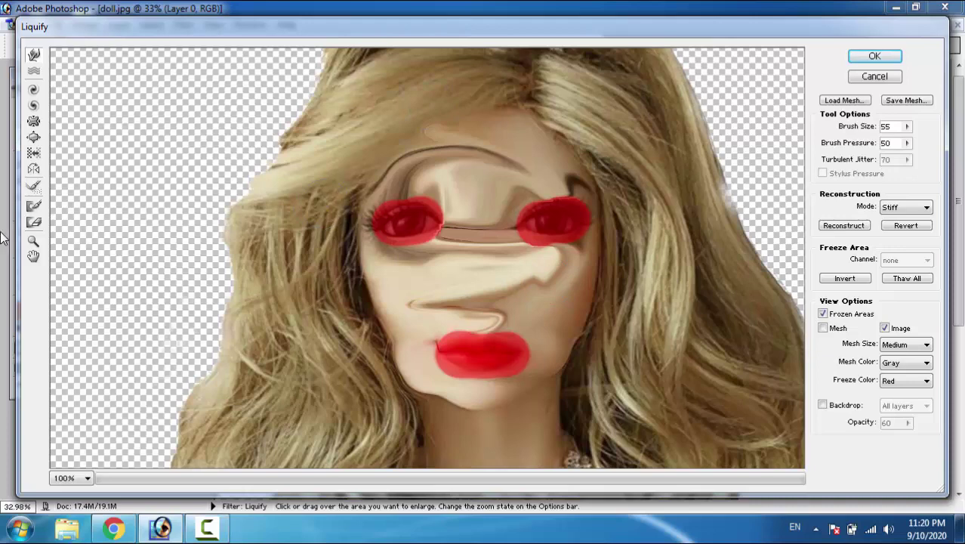
- Thaw the red freeze mask off both eyes and the lips with the Thaw Mask tool
click(34, 223)
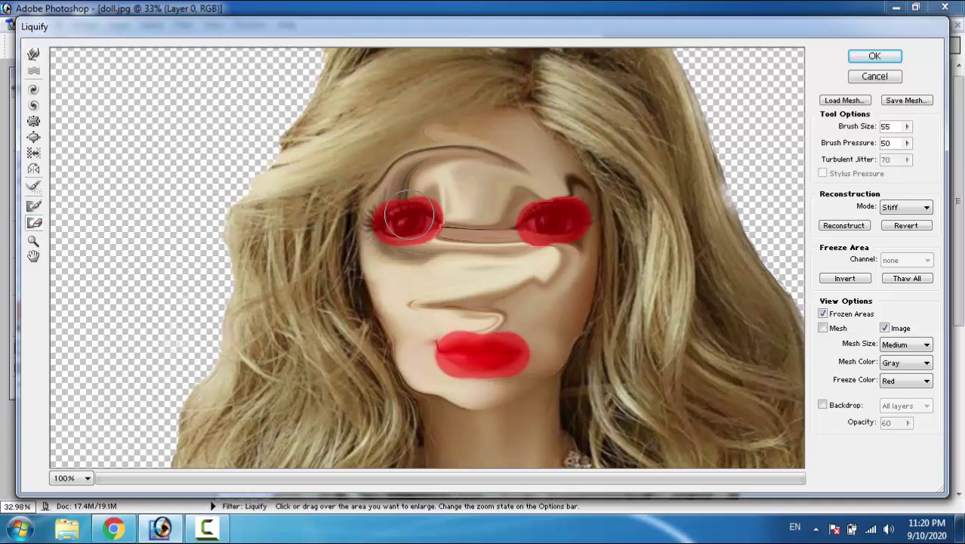
mouse_move(408, 218)
mouse_down()
mouse_move(389, 220)
mouse_move(430, 227)
mouse_move(402, 221)
mouse_up()
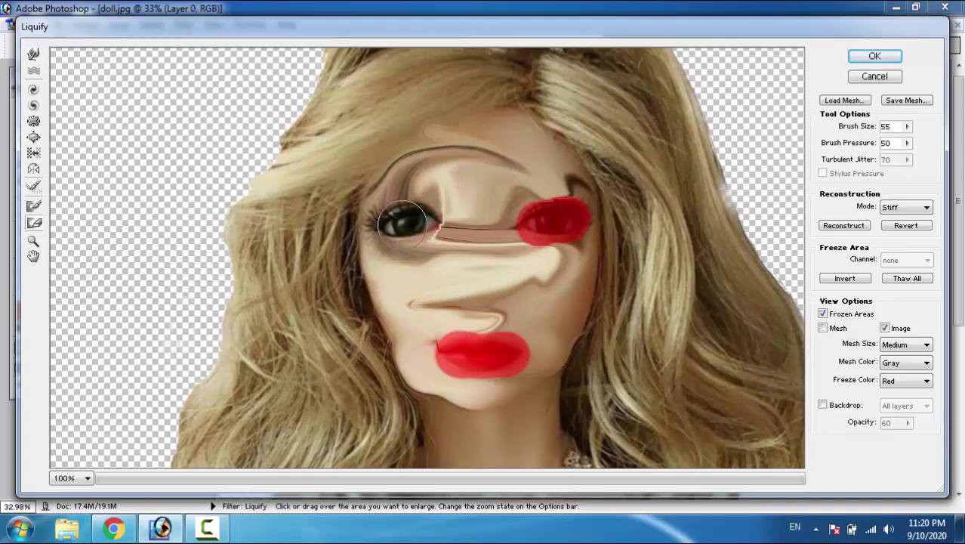
drag(570, 215, 529, 226)
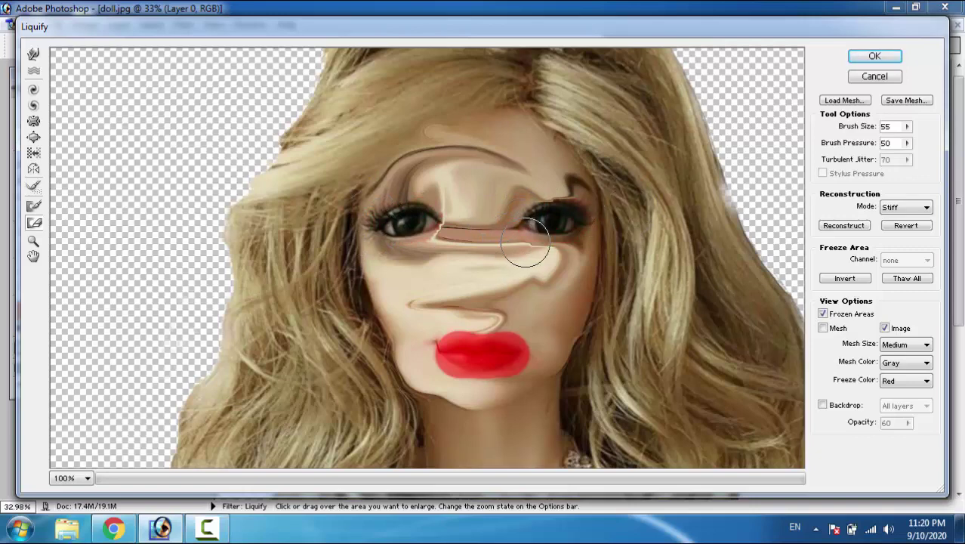
mouse_move(533, 335)
mouse_down()
mouse_move(468, 332)
mouse_move(423, 359)
mouse_move(545, 355)
mouse_up()
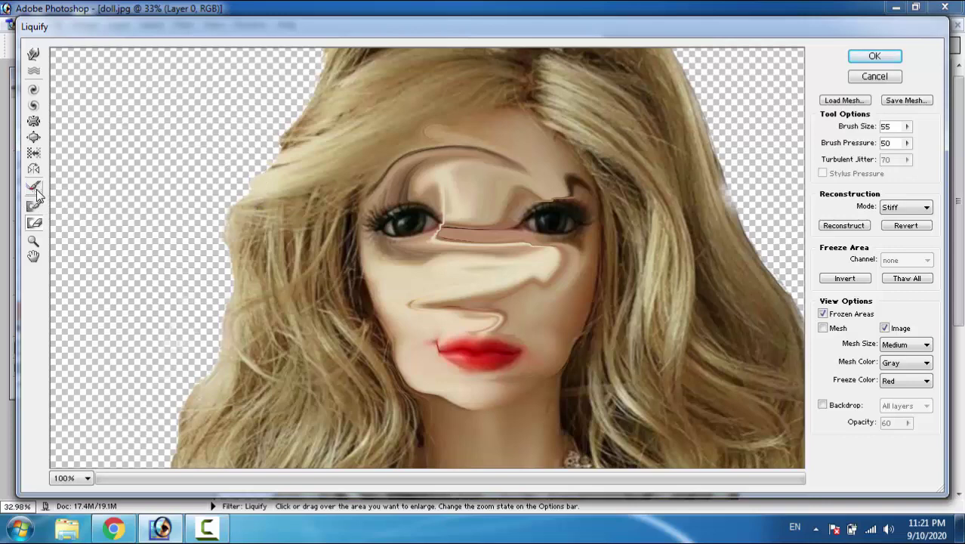
- Reconstruct the warped forehead, brows, nose, lips, chin and jaw line back to normal
click(35, 189)
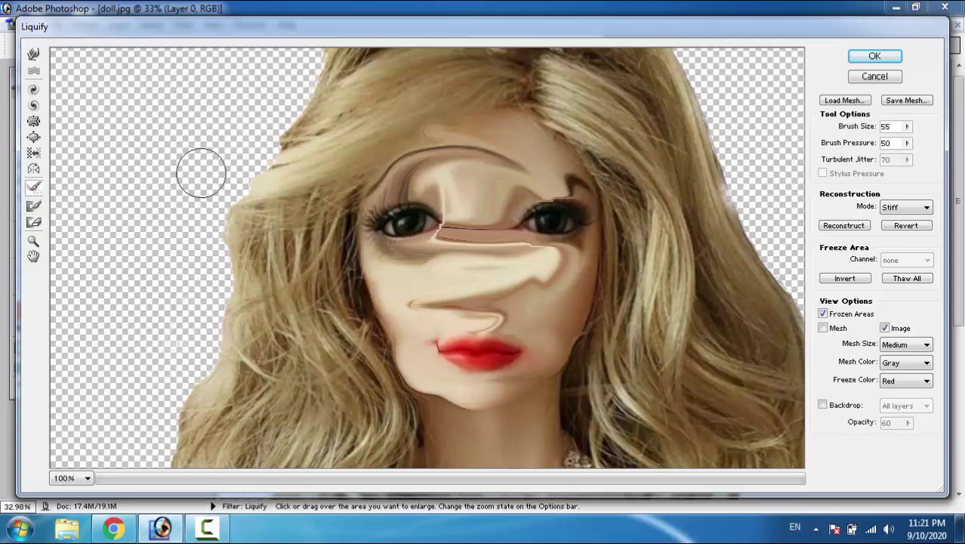
mouse_move(344, 166)
mouse_down()
mouse_move(403, 172)
mouse_move(540, 119)
mouse_up()
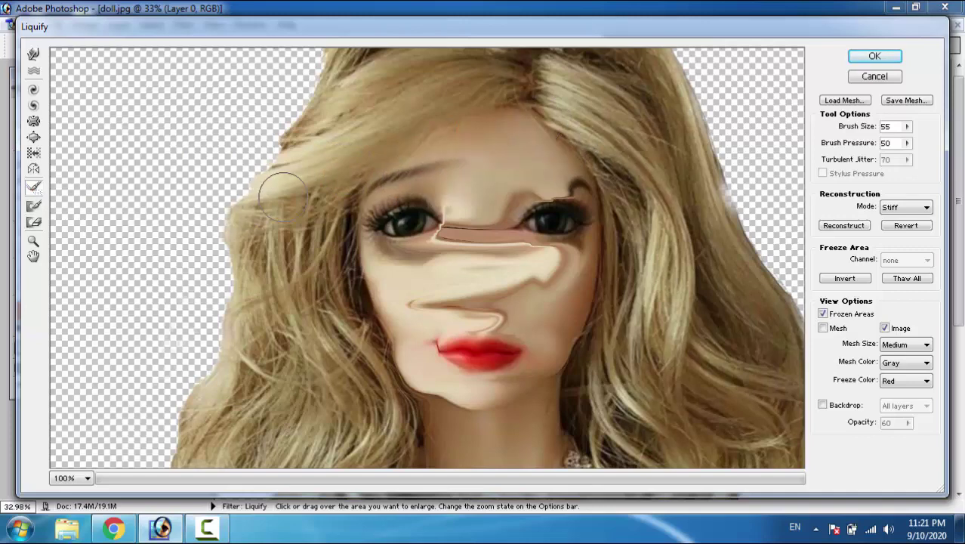
mouse_move(423, 173)
mouse_down()
mouse_move(398, 197)
mouse_move(471, 180)
mouse_move(483, 254)
mouse_move(508, 209)
mouse_move(540, 219)
mouse_move(565, 153)
mouse_move(541, 187)
mouse_move(514, 159)
mouse_move(515, 188)
mouse_move(517, 170)
mouse_move(600, 176)
mouse_up()
mouse_move(453, 124)
mouse_down()
mouse_move(412, 234)
mouse_move(490, 243)
mouse_move(491, 310)
mouse_move(517, 231)
mouse_up()
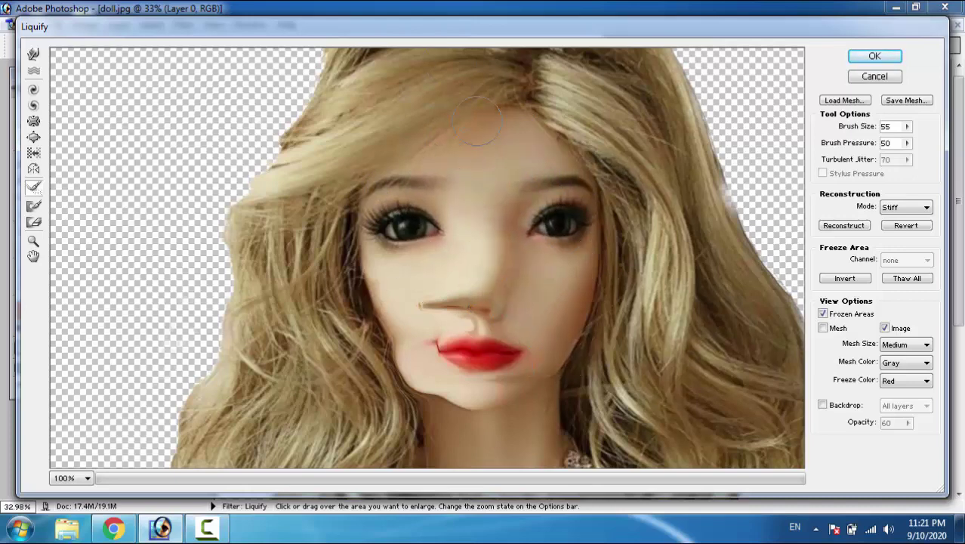
mouse_move(457, 266)
mouse_down()
mouse_move(437, 394)
mouse_move(448, 243)
mouse_move(444, 390)
mouse_move(478, 252)
mouse_up()
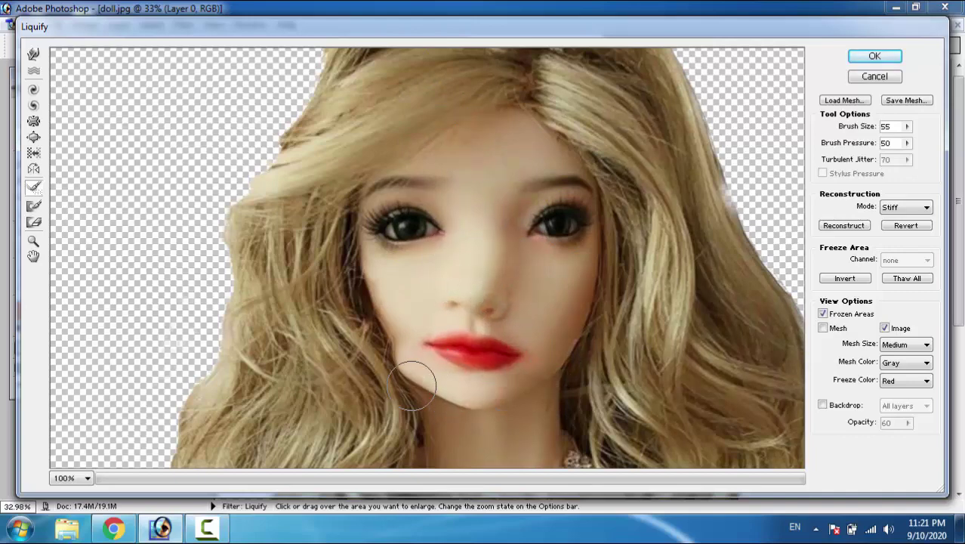
mouse_move(416, 384)
mouse_down()
mouse_move(393, 248)
mouse_move(347, 206)
mouse_up()
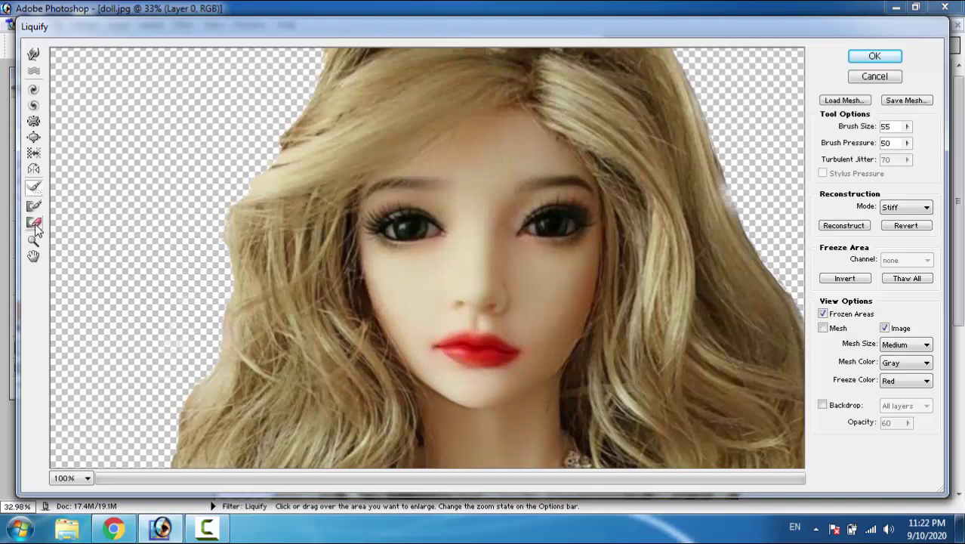
click(34, 224)
- Zoom the preview out to 25% and back in, then pan down to the necklace and lace bodice
click(33, 241)
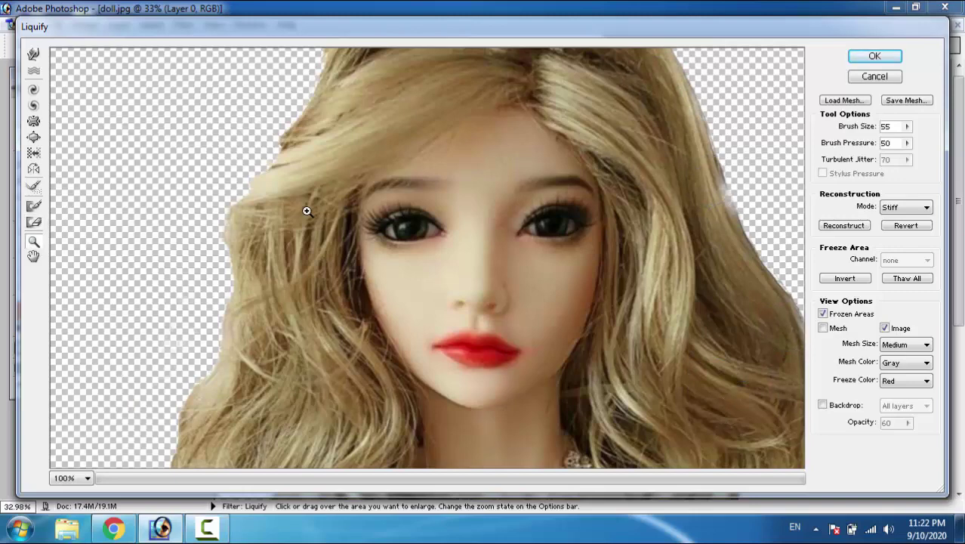
alt+click(306, 212)
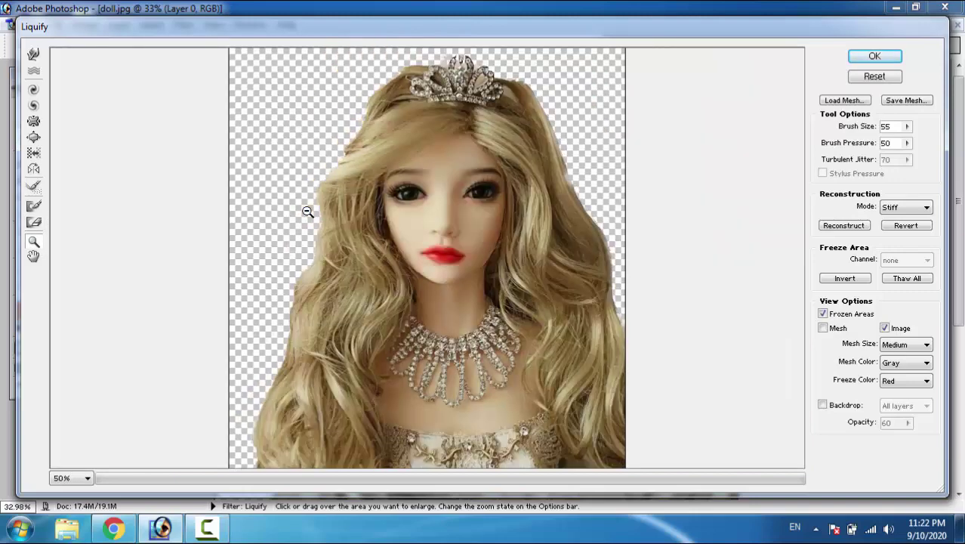
alt+click(306, 212)
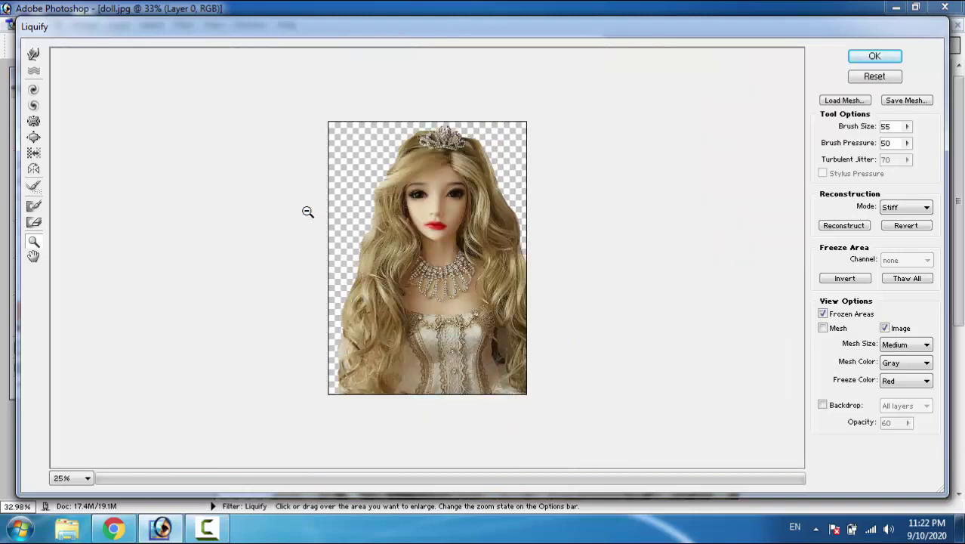
click(398, 204)
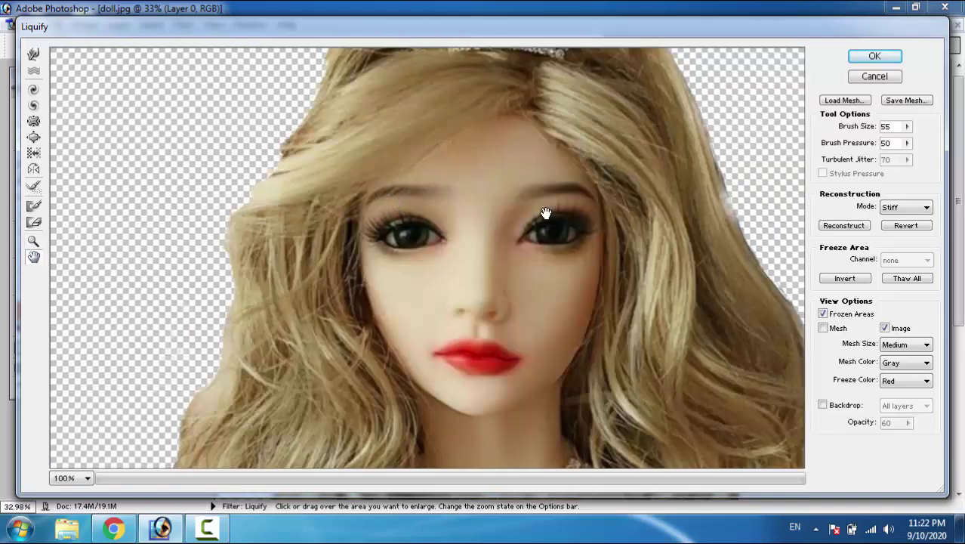
drag(339, 226, 655, 8)
drag(524, 284, 534, 102)
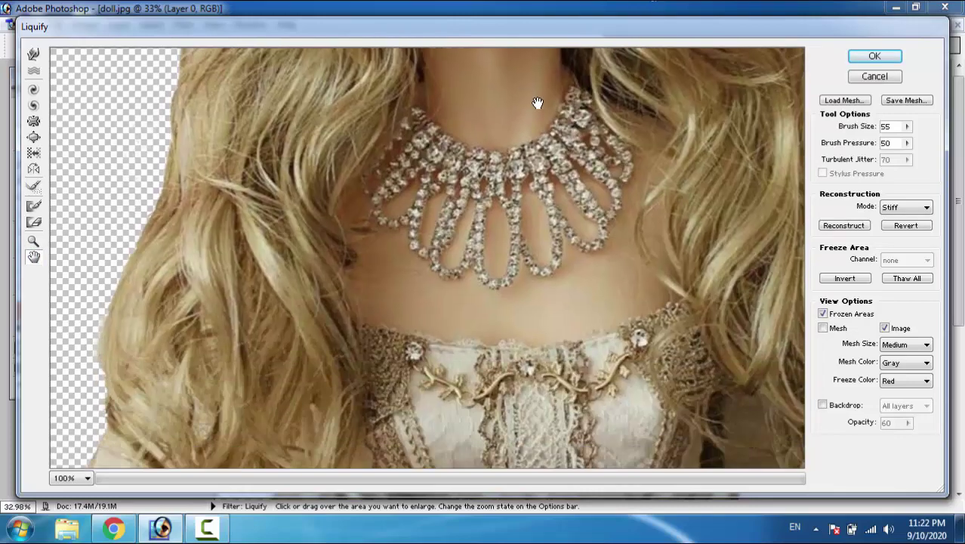
drag(495, 319, 468, 142)
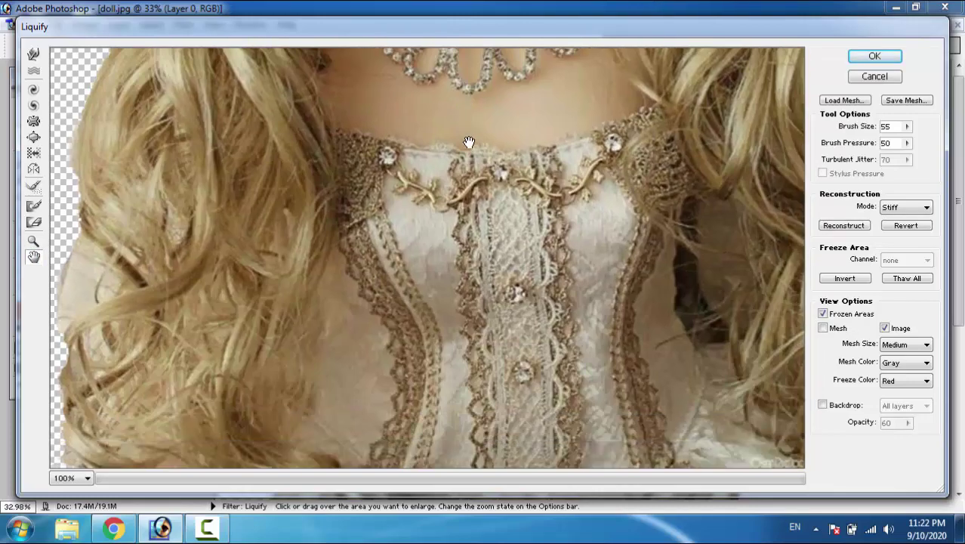
drag(519, 238, 508, 236)
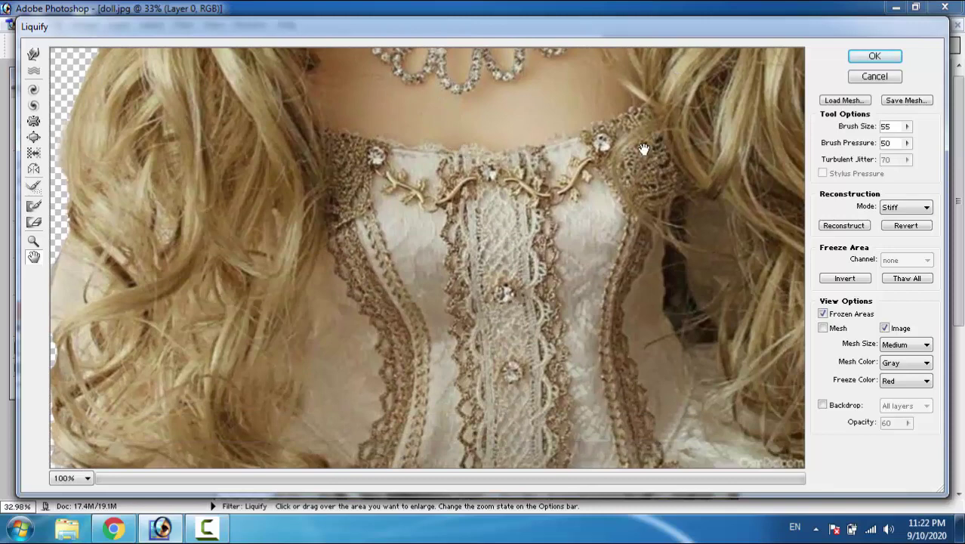
click(907, 143)
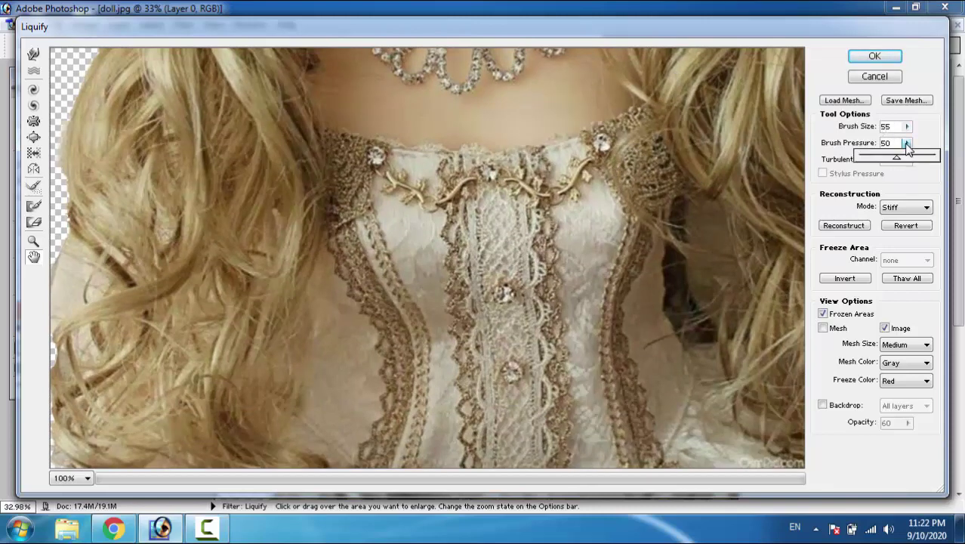
click(908, 144)
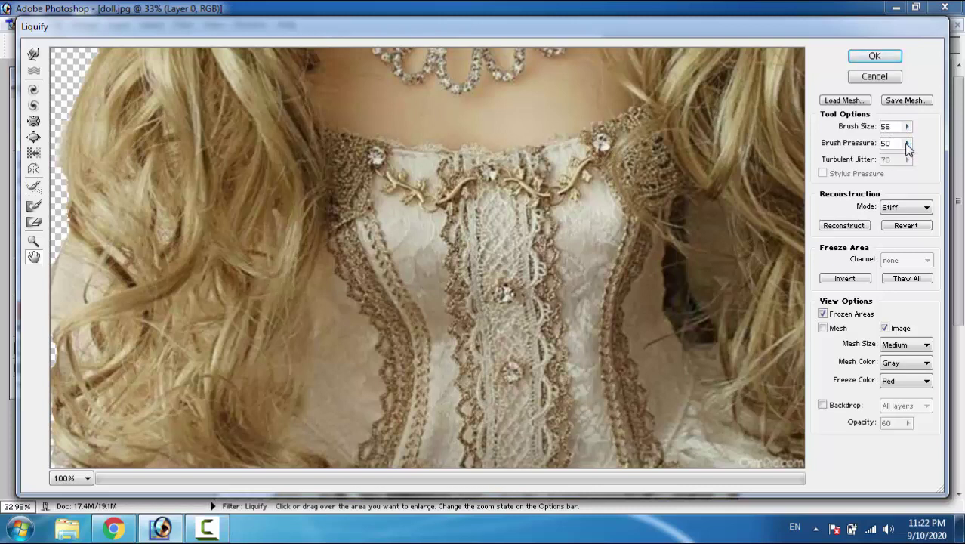
click(902, 227)
click(920, 211)
click(922, 214)
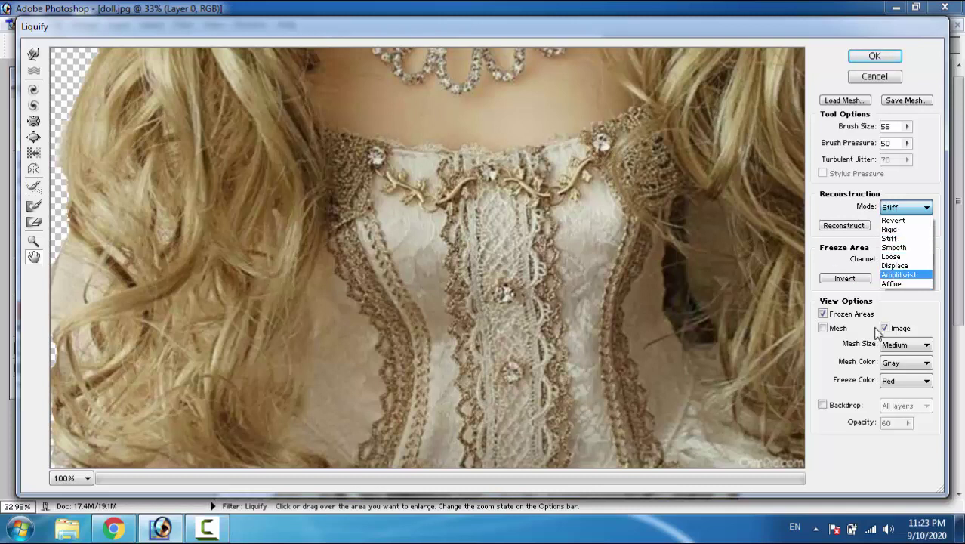
click(909, 326)
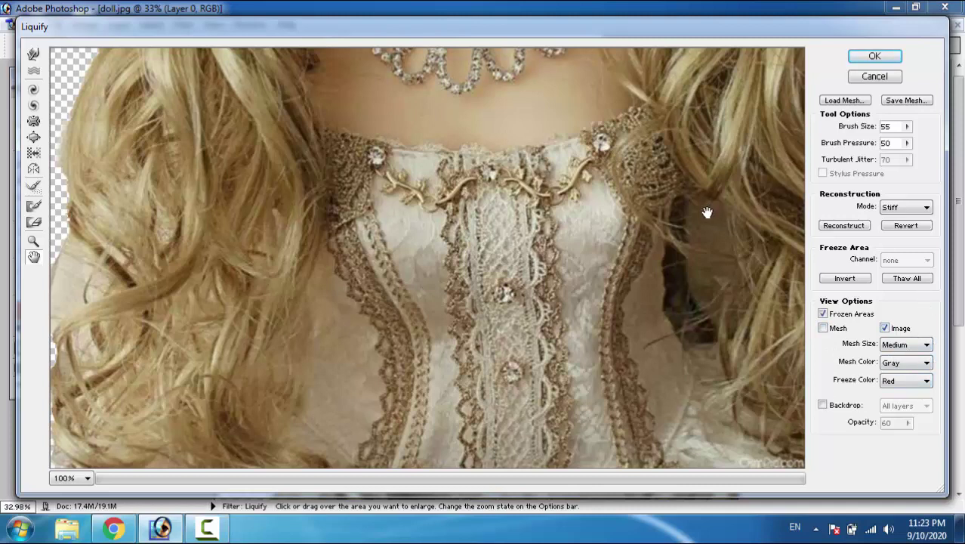
- Zoom out to see the whole doll and apply the Liquify changes to the image
click(42, 243)
alt+click(201, 176)
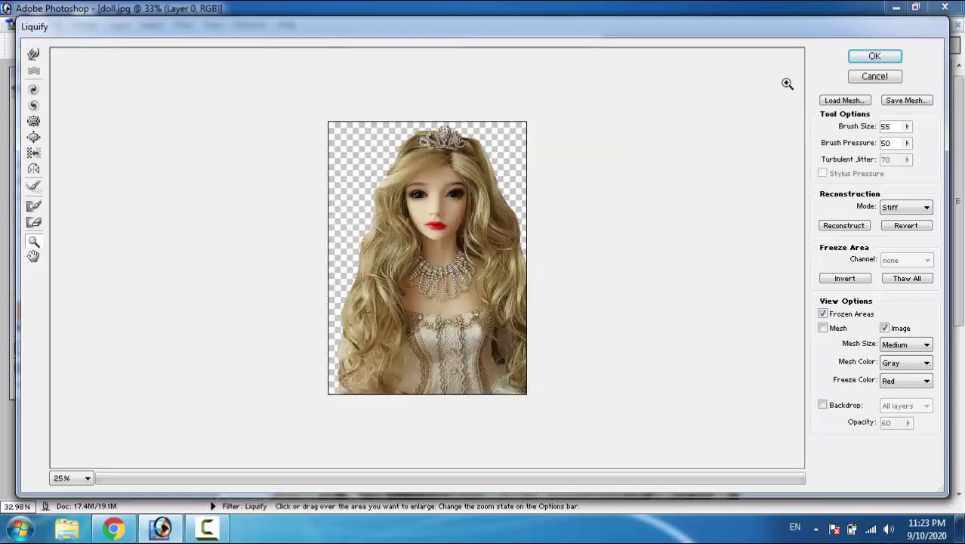
click(881, 56)
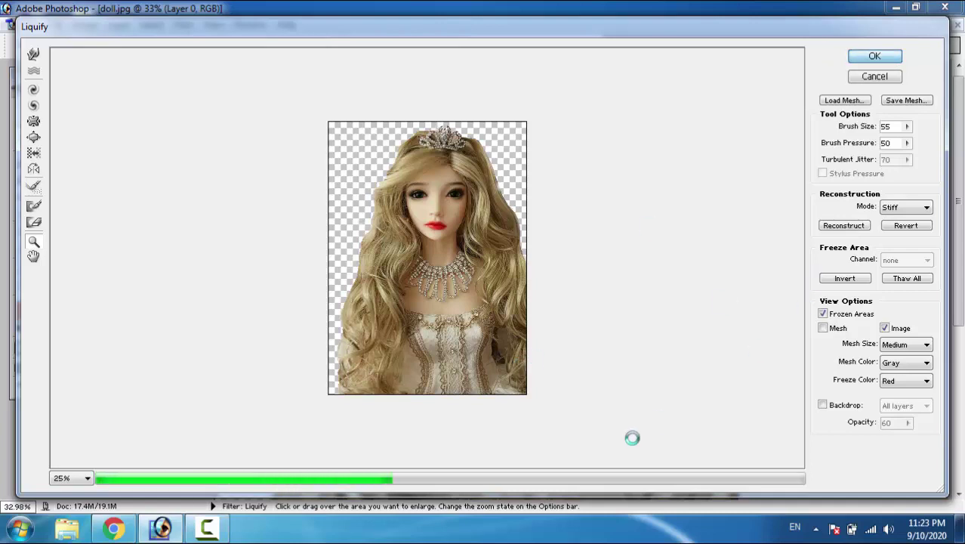
click(208, 529)
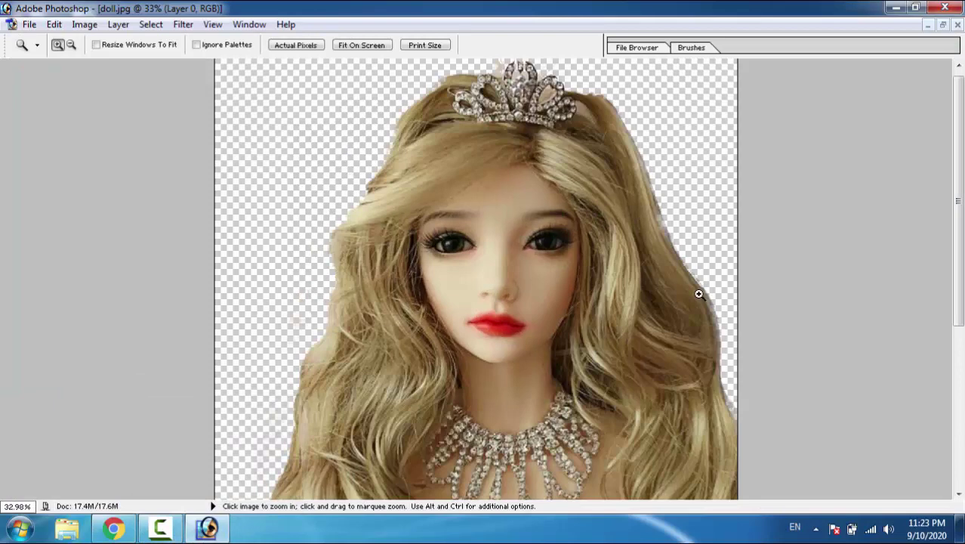
right_click(699, 296)
click(732, 305)
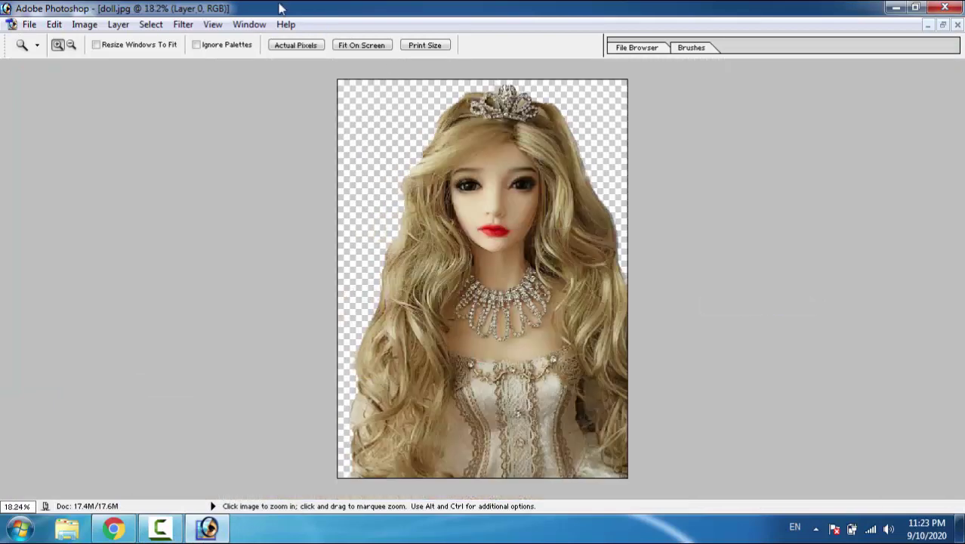
click(185, 25)
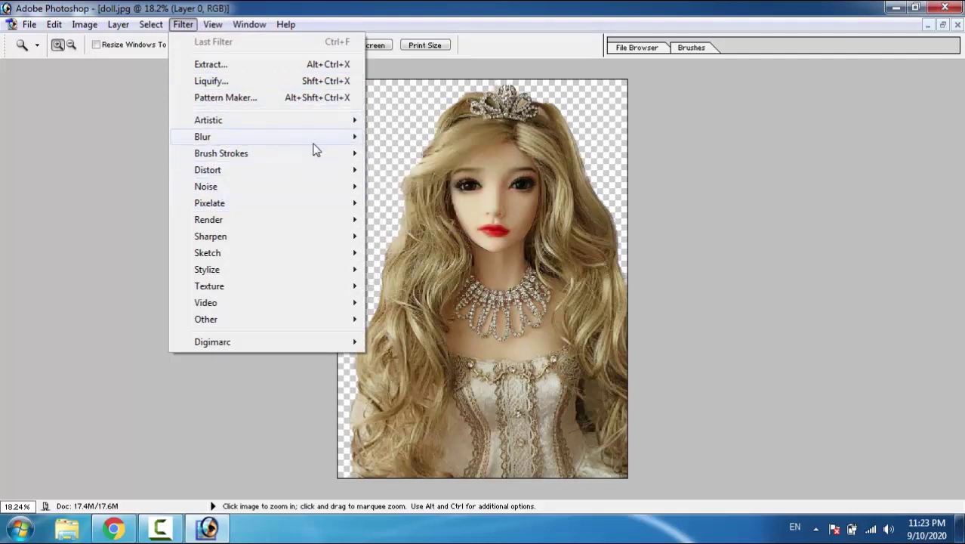
mouse_move(202, 137)
click(540, 210)
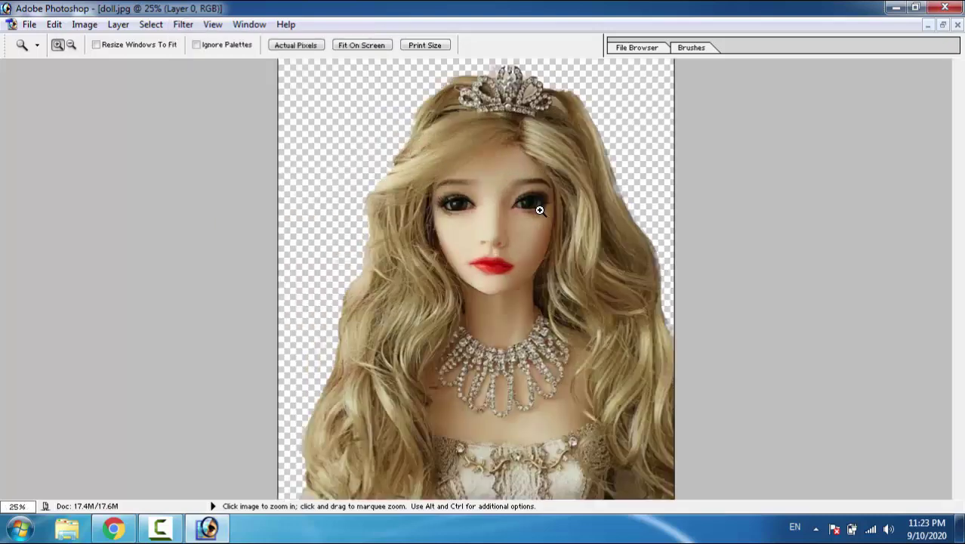